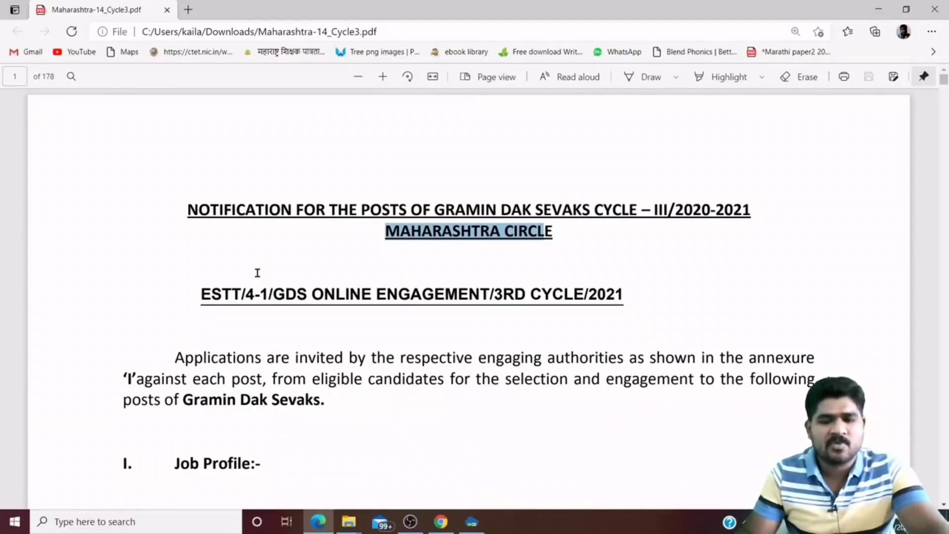
Step: Scroll to the job profiles and highlight the Branch Postmaster heading
click(244, 322)
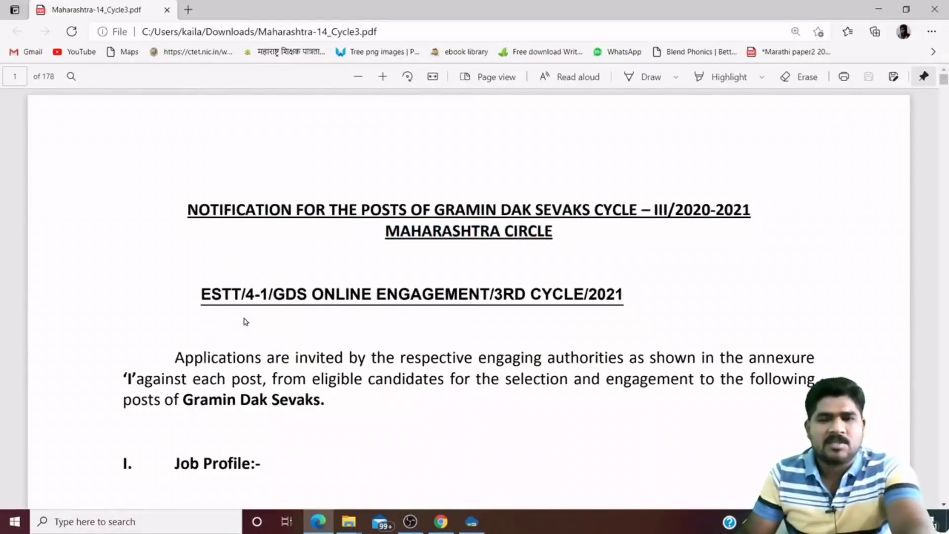
scroll(245, 321, down, 2)
scroll(244, 321, down, 4)
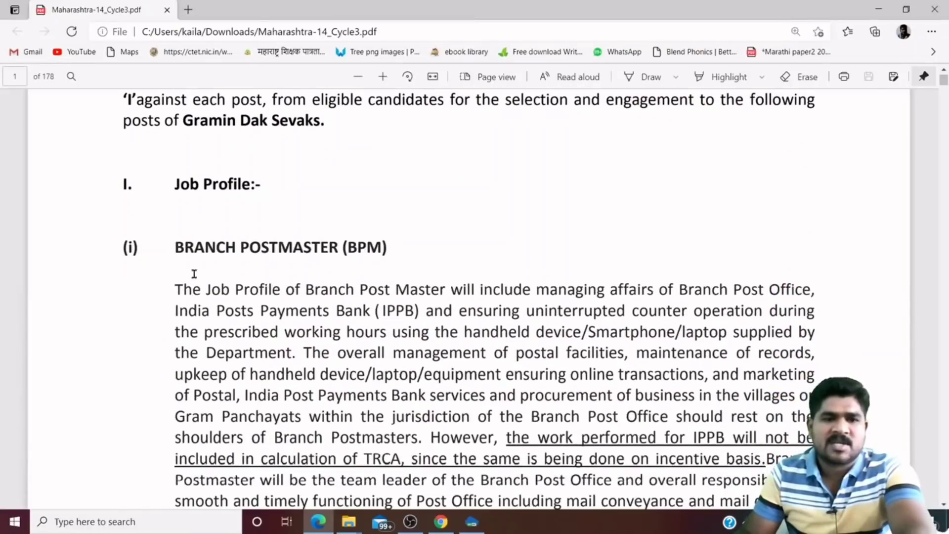
drag(171, 247, 374, 248)
click(304, 340)
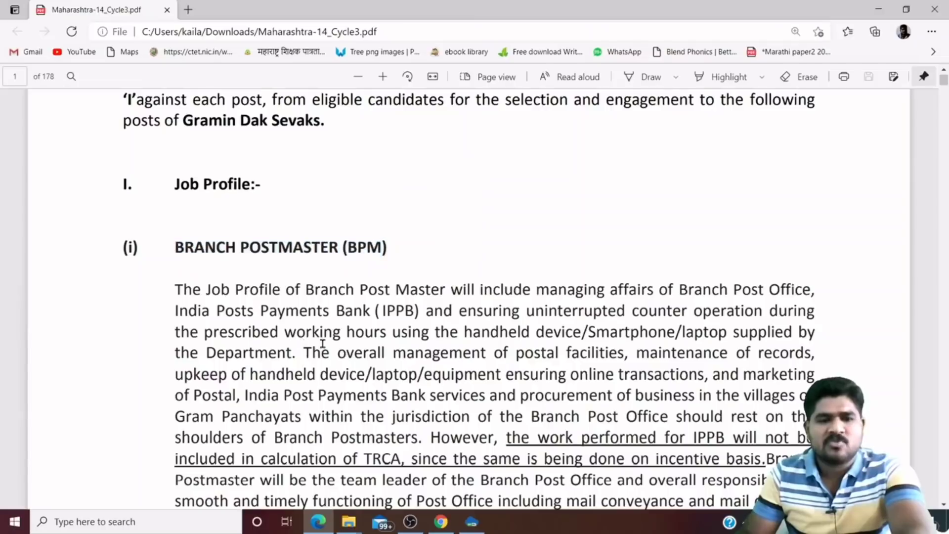
Step: Highlight the Assistant Branch Postmaster and Dak Sevak headings while scrolling through their profiles
scroll(321, 343, down, 1)
scroll(323, 342, down, 6)
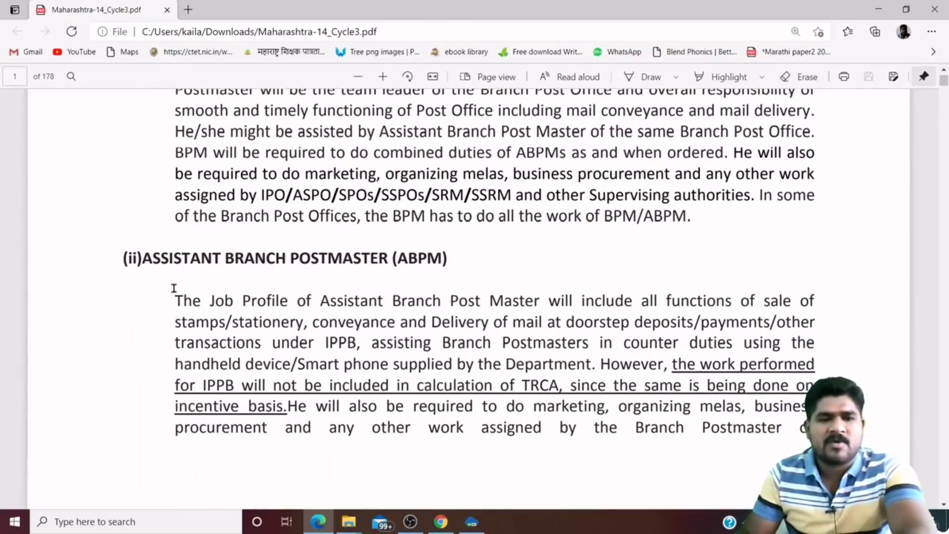
drag(136, 261, 408, 261)
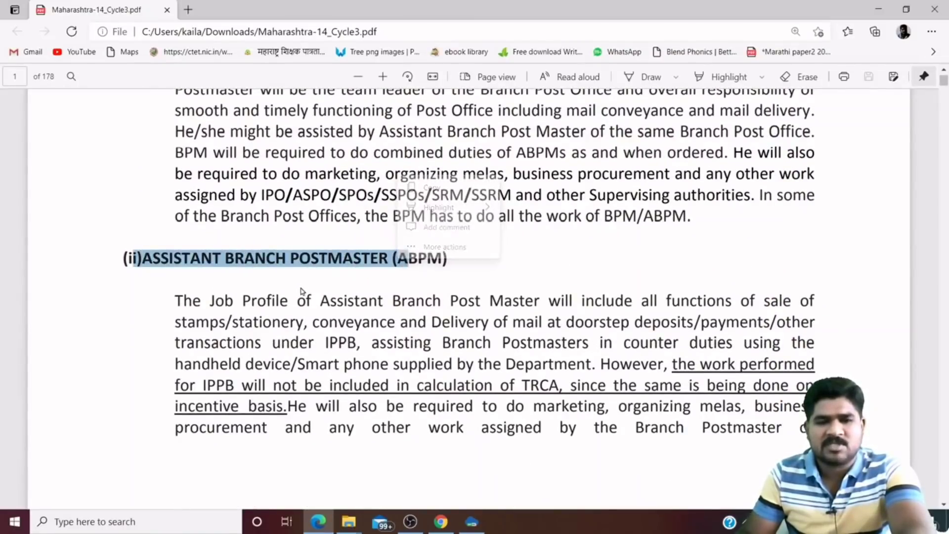
scroll(280, 324, down, 9)
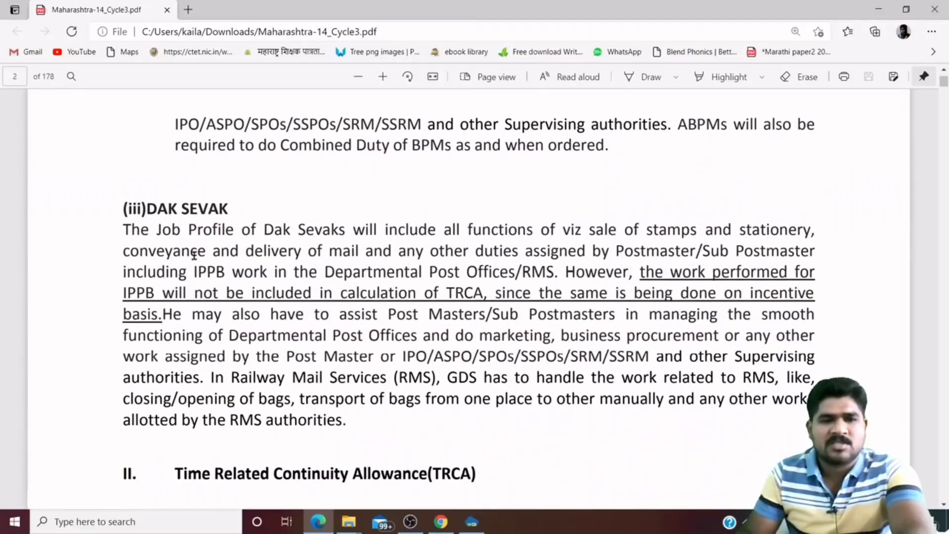
drag(147, 204, 229, 204)
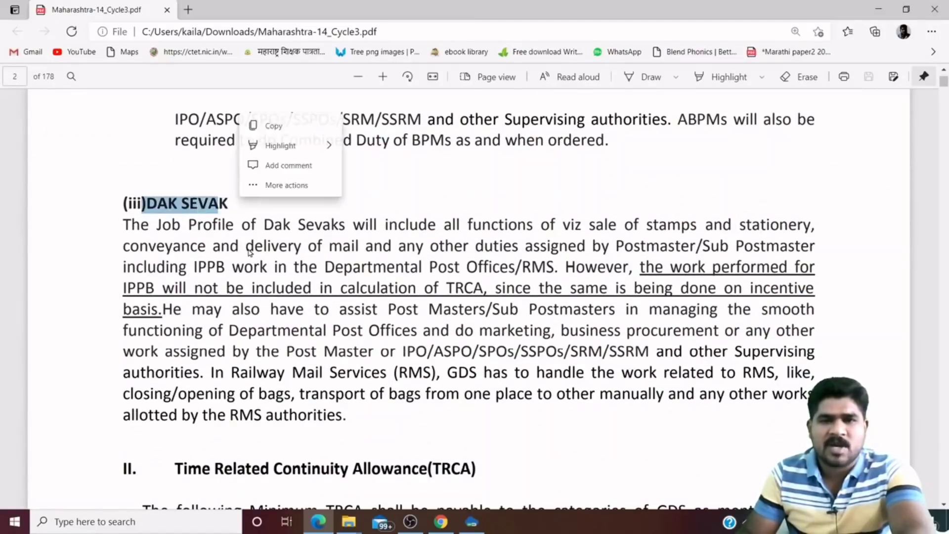
scroll(247, 249, up, 7)
scroll(247, 248, up, 7)
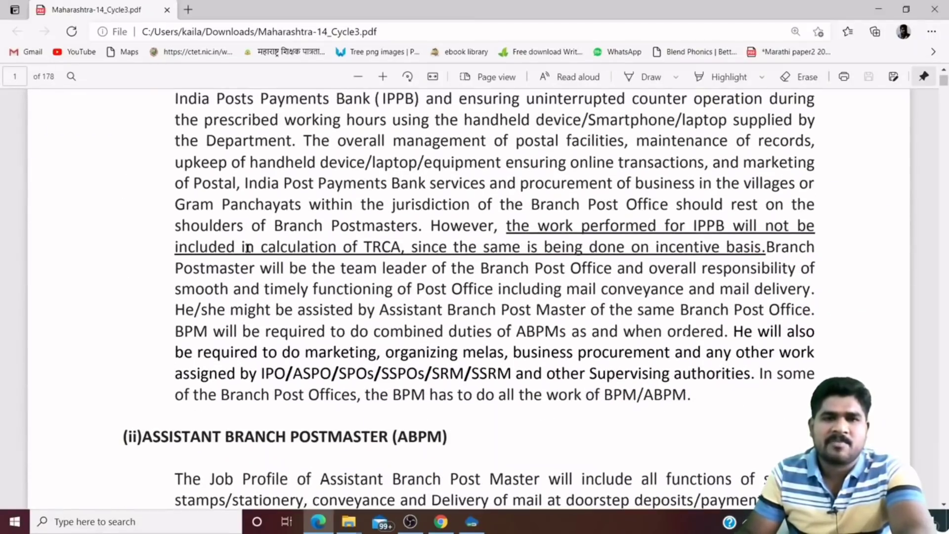
scroll(249, 247, down, 14)
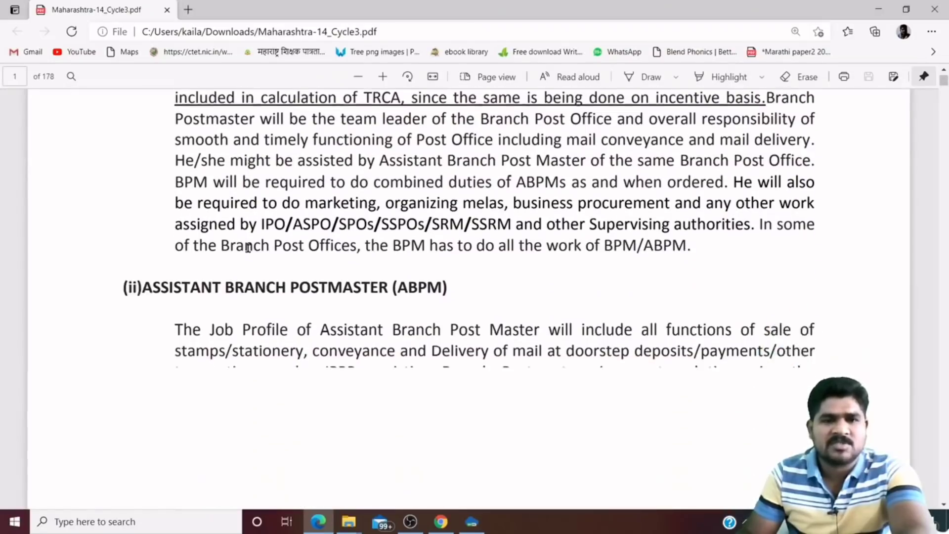
Step: Highlight the Rs.12,000 minimum TRCA for BPM in the pay table
scroll(247, 249, down, 7)
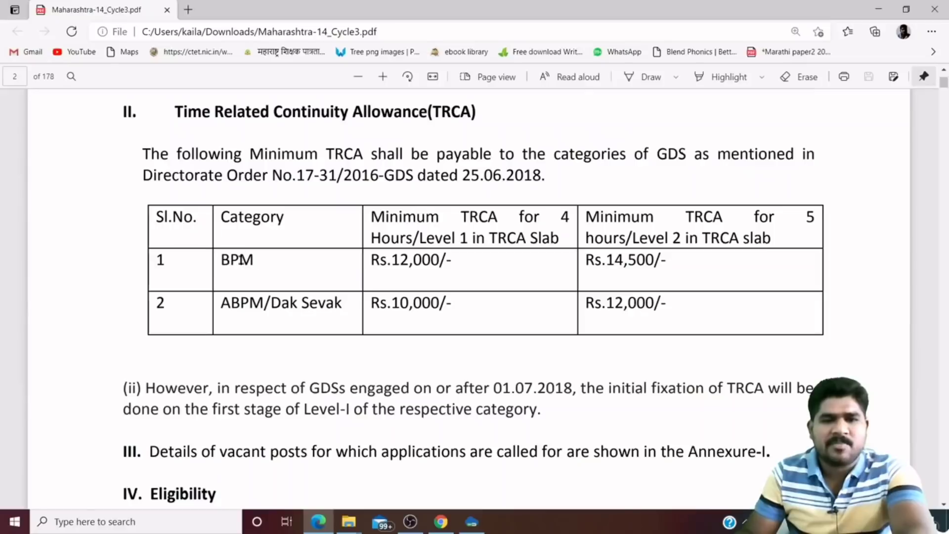
drag(372, 260, 439, 261)
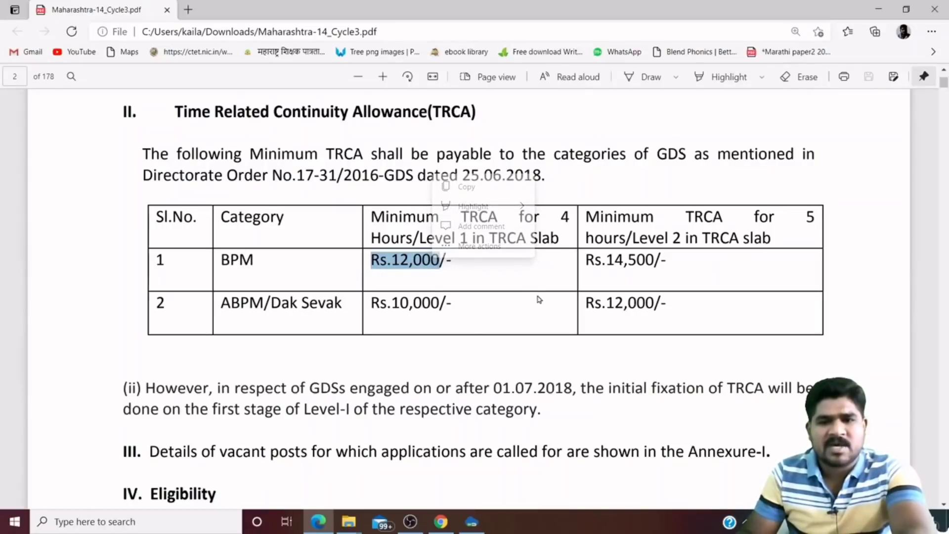
scroll(472, 303, down, 3)
scroll(472, 302, down, 4)
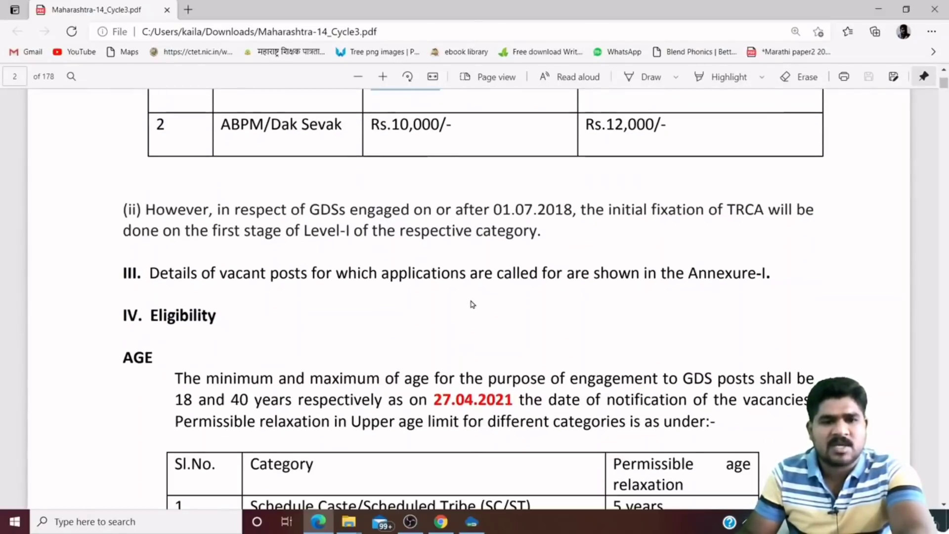
scroll(472, 303, up, 3)
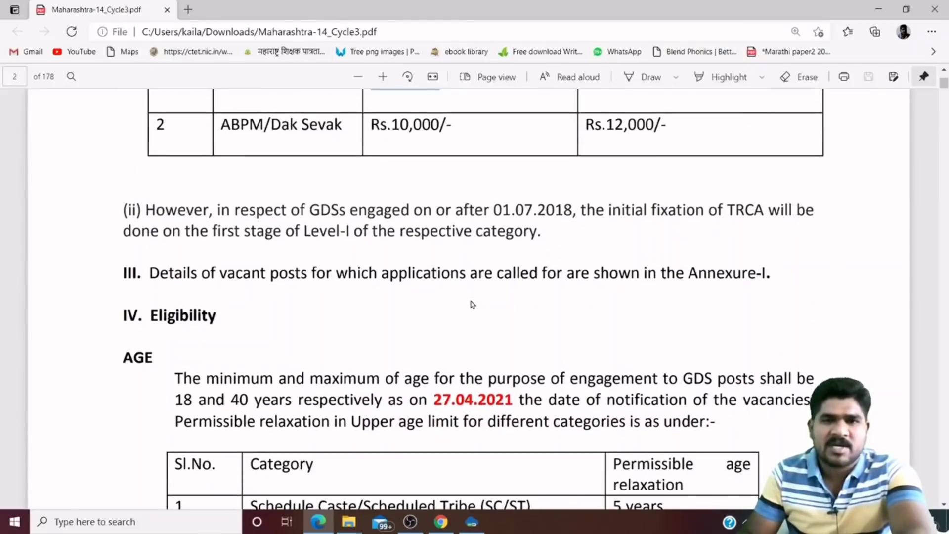
scroll(472, 304, down, 3)
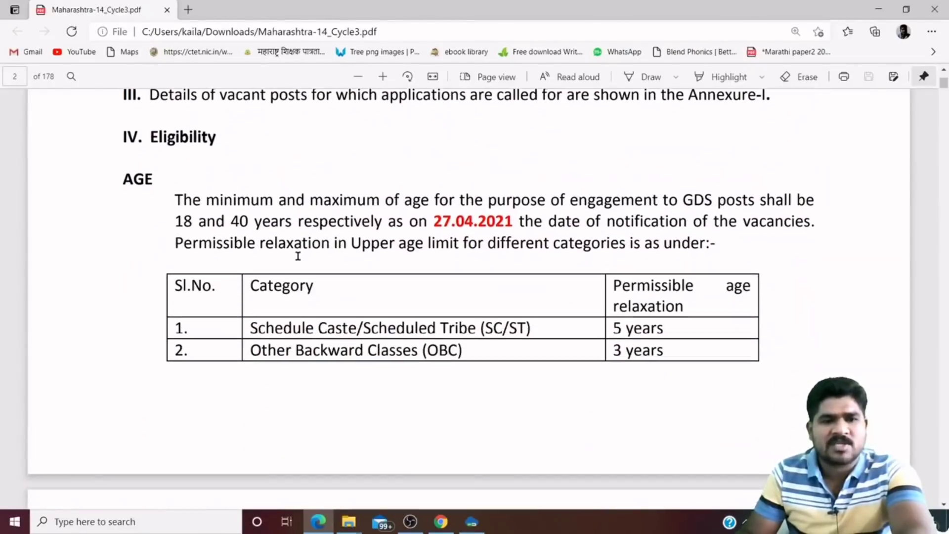
Step: Highlight the AGE heading, the 18–40 age limits, the 27.04.2021 date and the EWS entry
drag(118, 182, 169, 187)
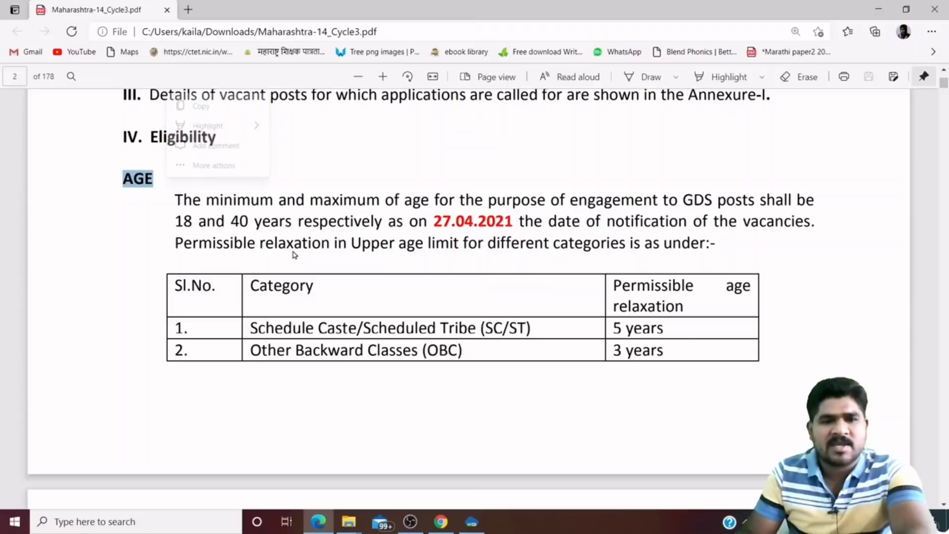
drag(173, 218, 253, 223)
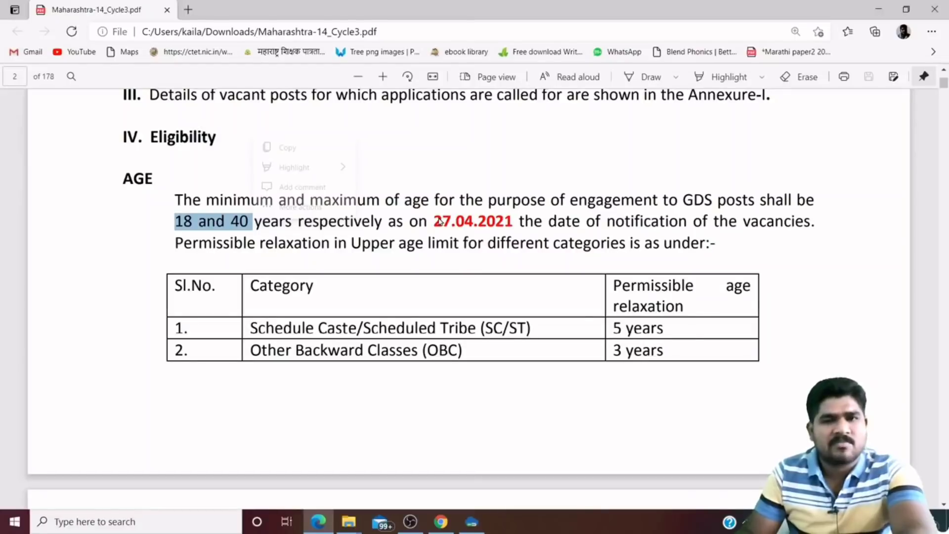
drag(434, 221, 495, 222)
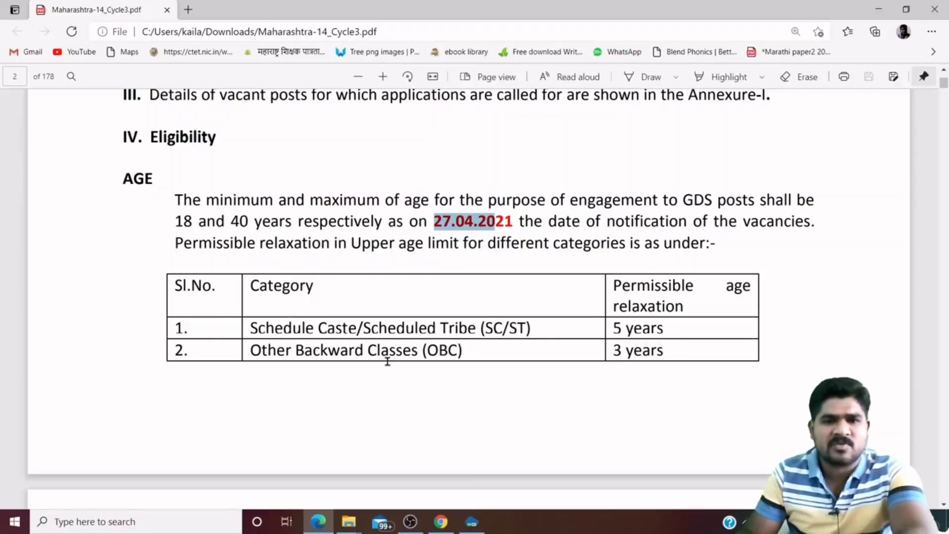
scroll(387, 360, down, 7)
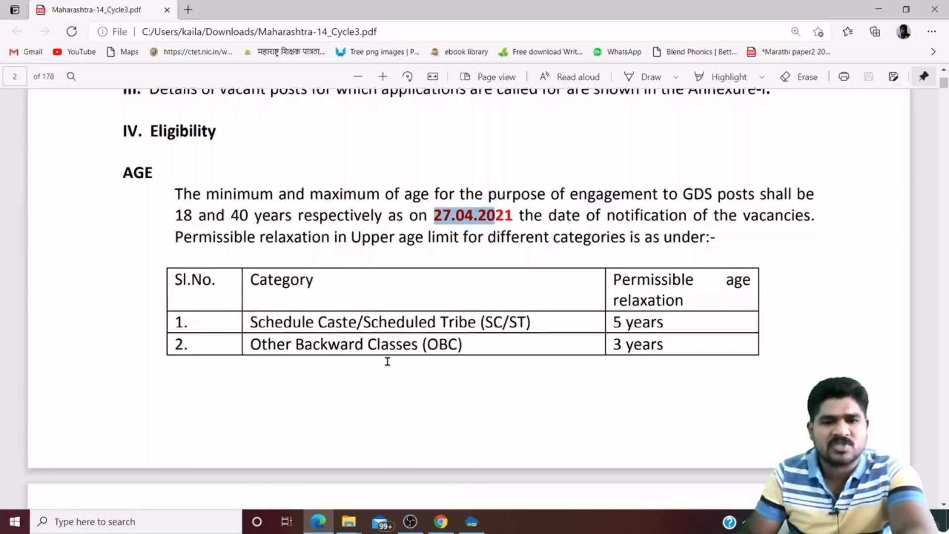
drag(458, 205, 510, 207)
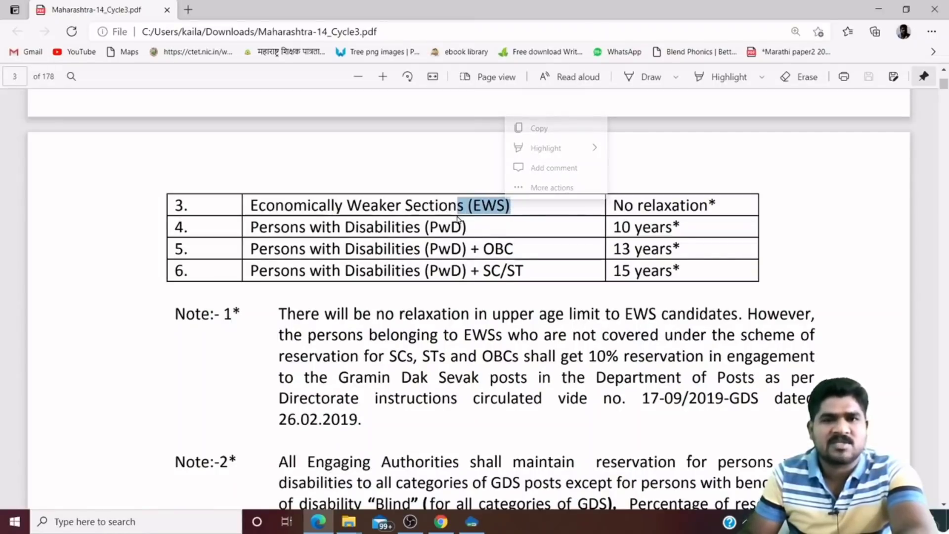
click(439, 237)
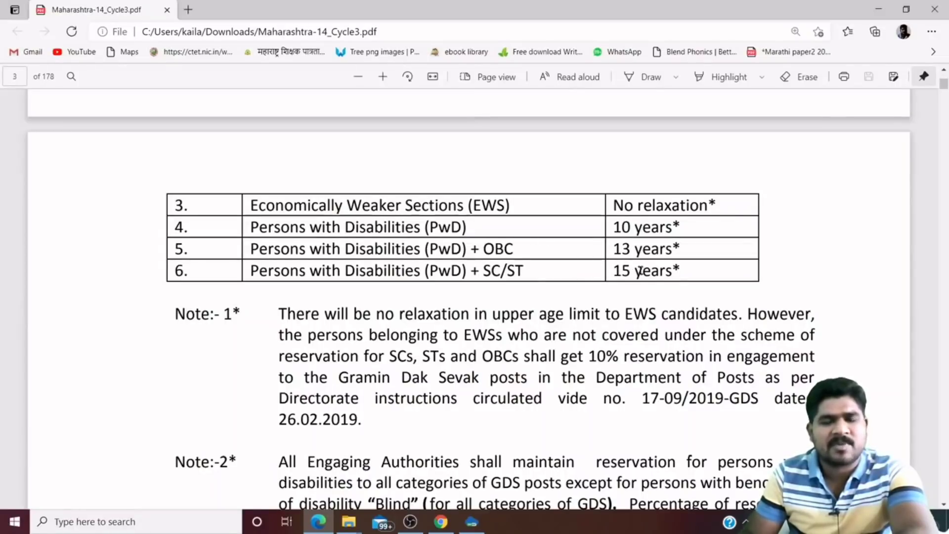
Step: Highlight the educational qualification lines, including the pass certificate requirement
scroll(168, 274, down, 7)
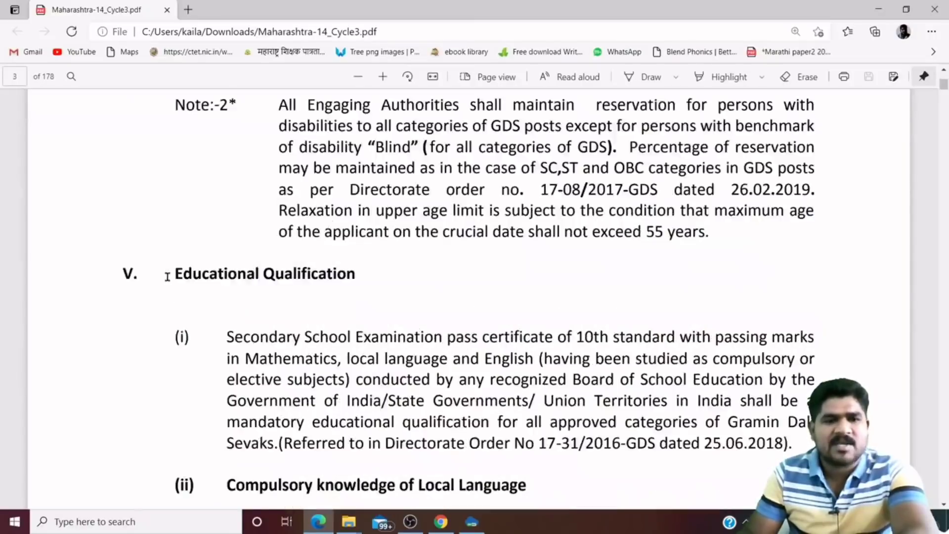
drag(175, 273, 356, 274)
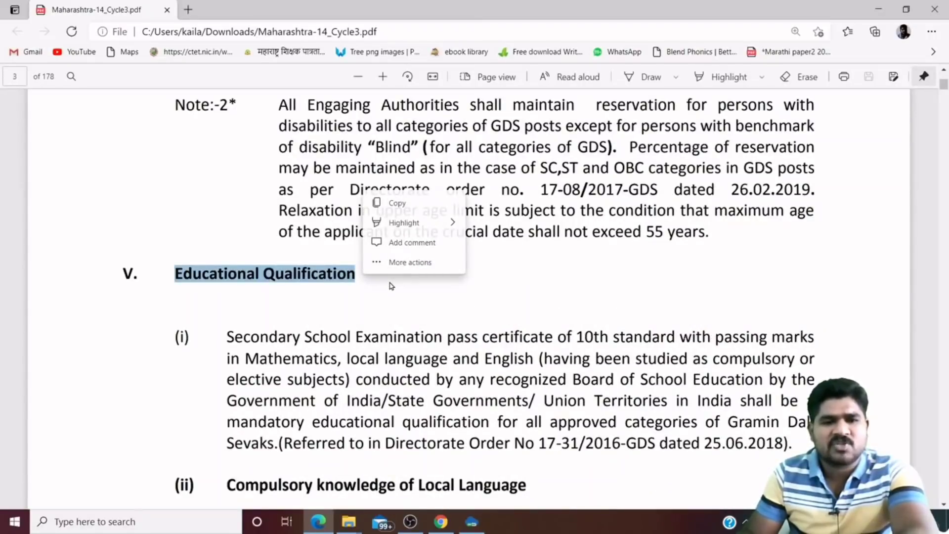
drag(448, 336, 517, 337)
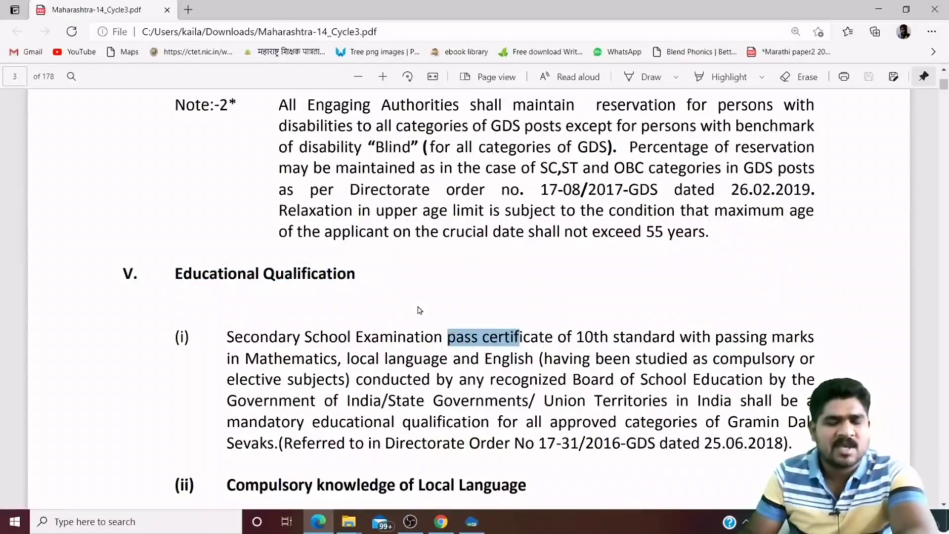
Step: Scroll through the vacancy list down to the Beed division posts on page 21
scroll(419, 310, down, 3)
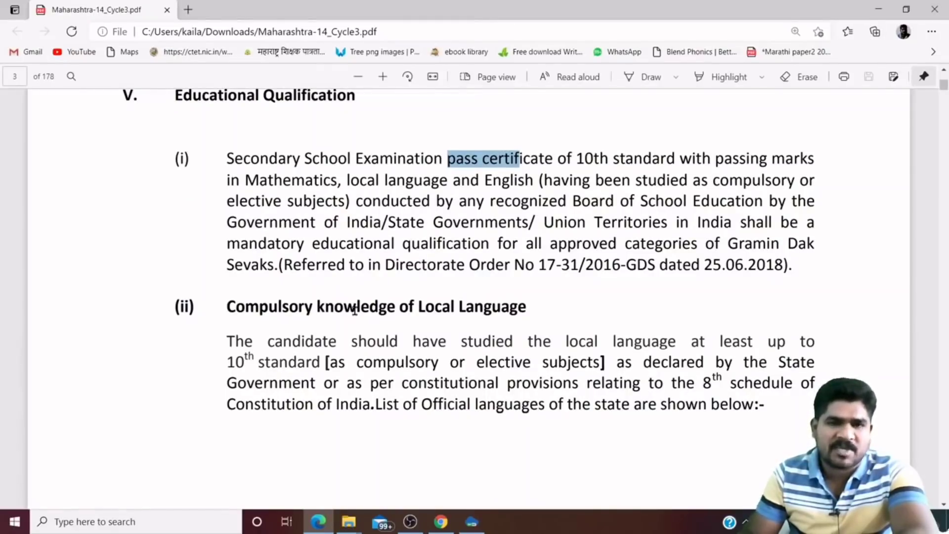
scroll(355, 310, down, 8)
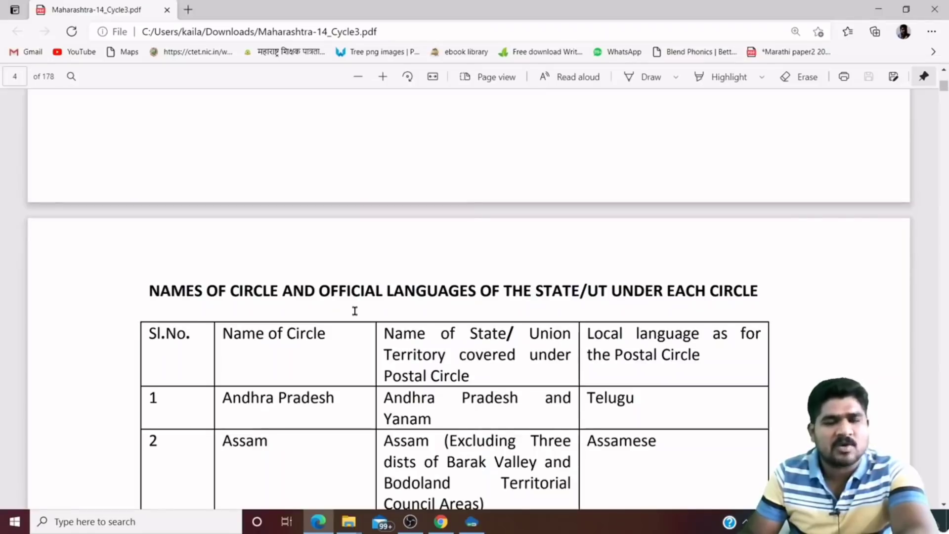
scroll(355, 311, down, 3)
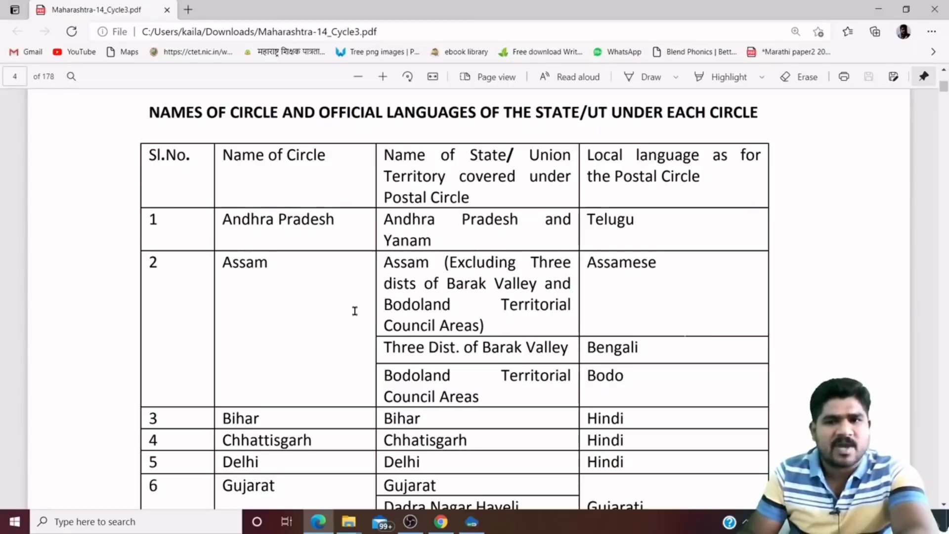
scroll(355, 310, down, 20)
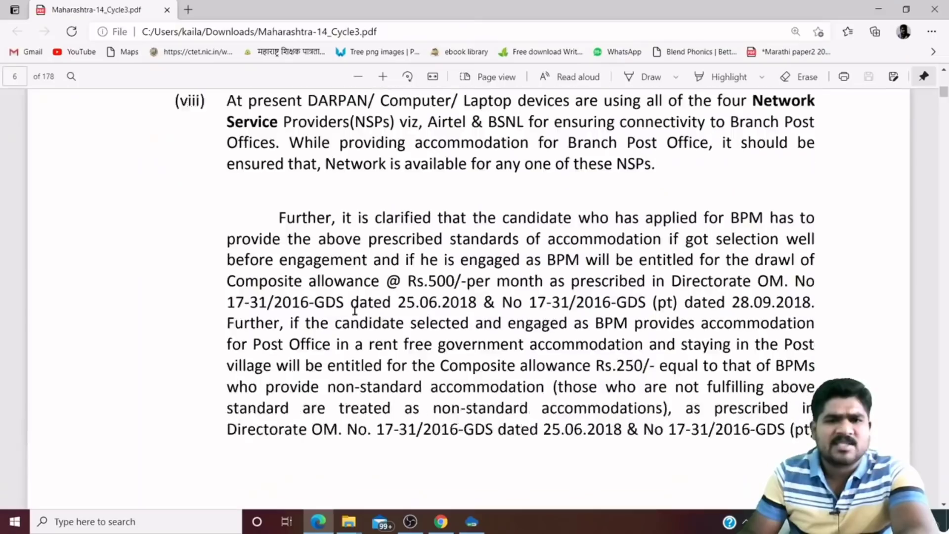
scroll(355, 310, down, 15)
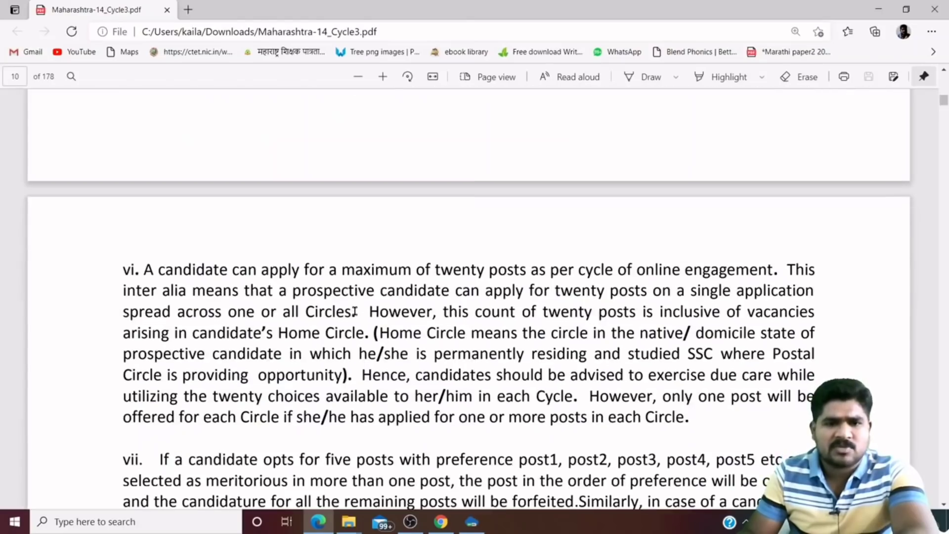
scroll(355, 311, down, 20)
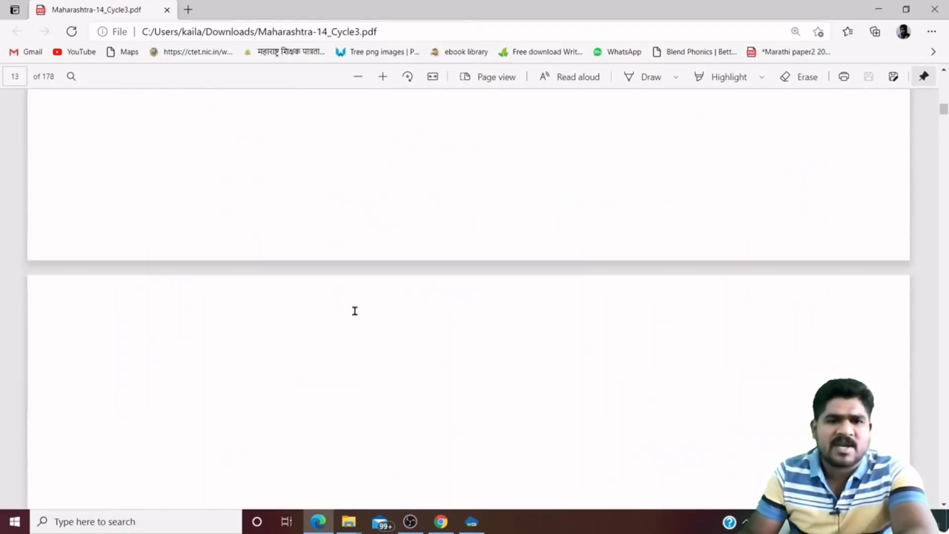
scroll(355, 310, down, 20)
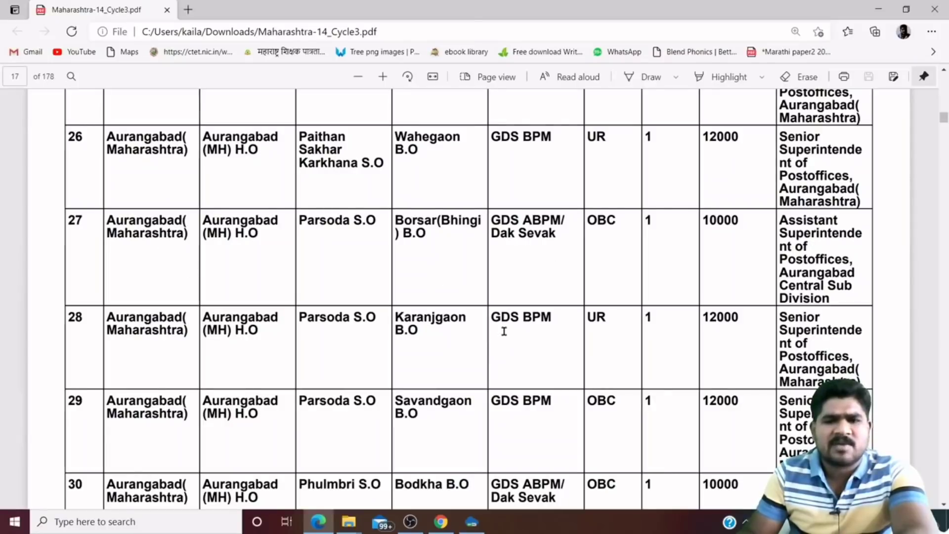
scroll(401, 313, down, 20)
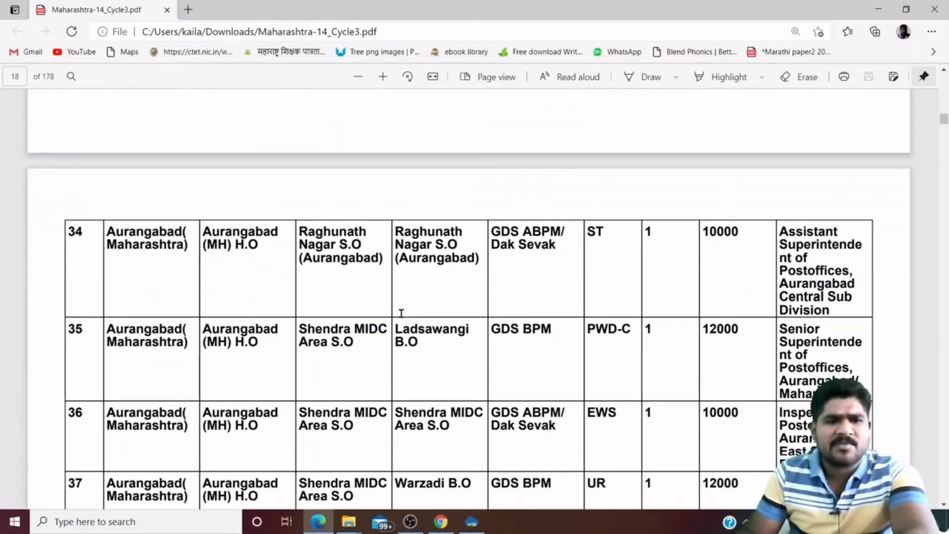
scroll(401, 314, down, 20)
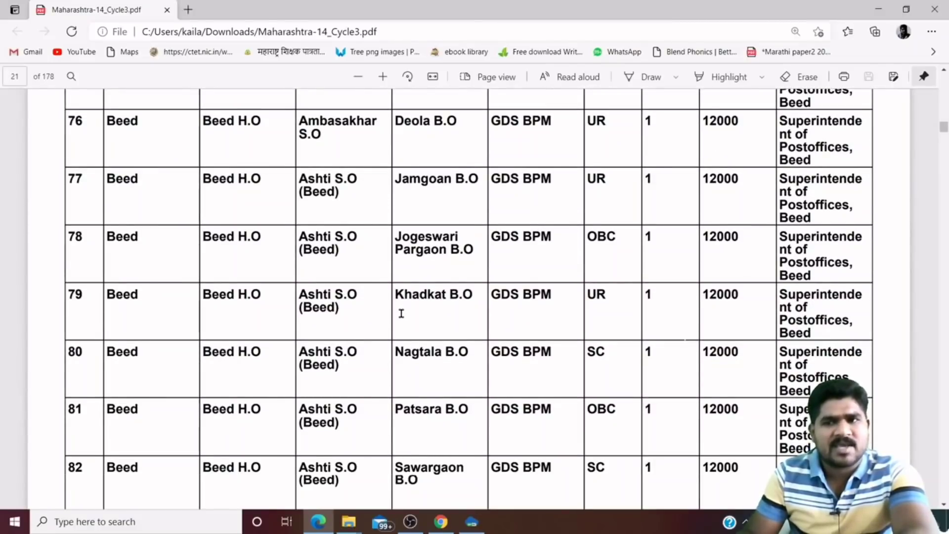
Step: Jump to page 178's community table totalling 2428 posts, then switch back to Chrome's GDS home page
key(End)
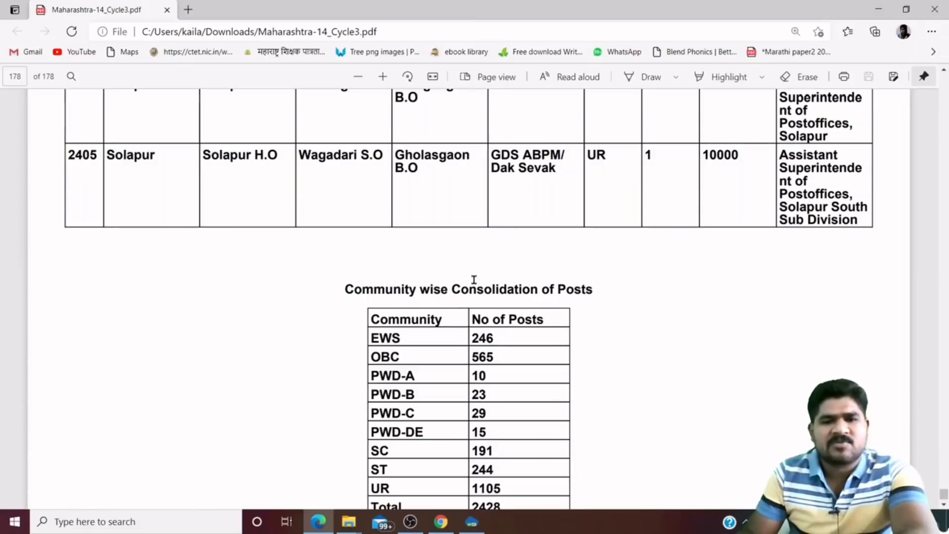
scroll(473, 280, down, 3)
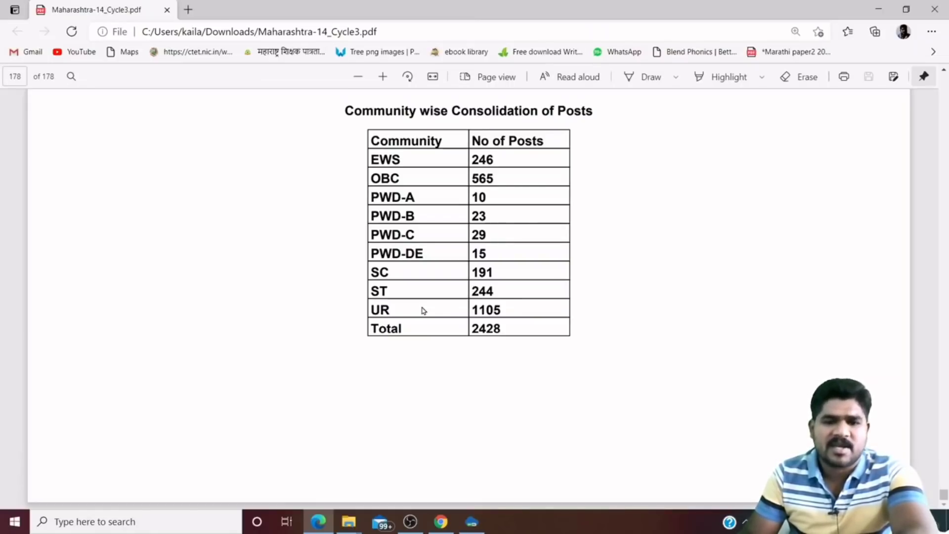
key(alt+Tab)
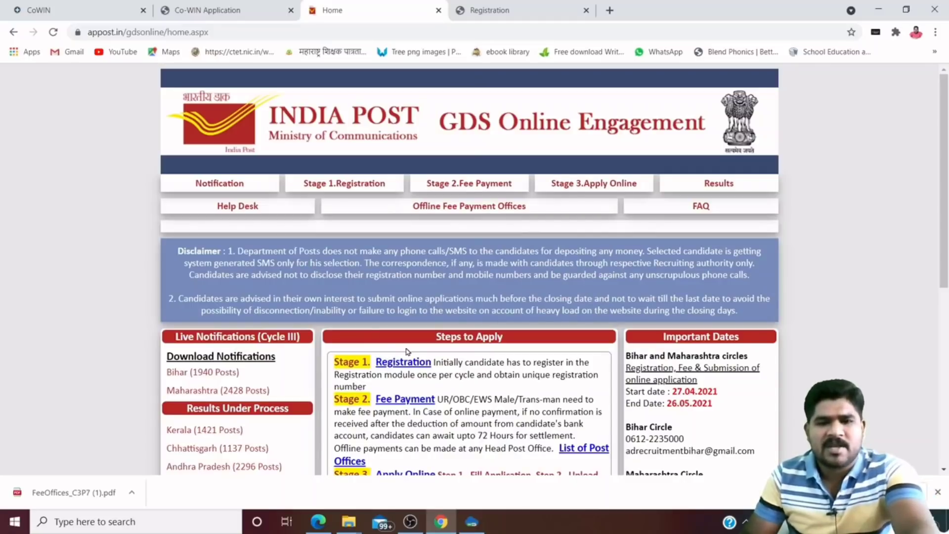
Step: Scroll down to Steps to Apply and open the Stage 1 Registration link
scroll(522, 339, down, 1)
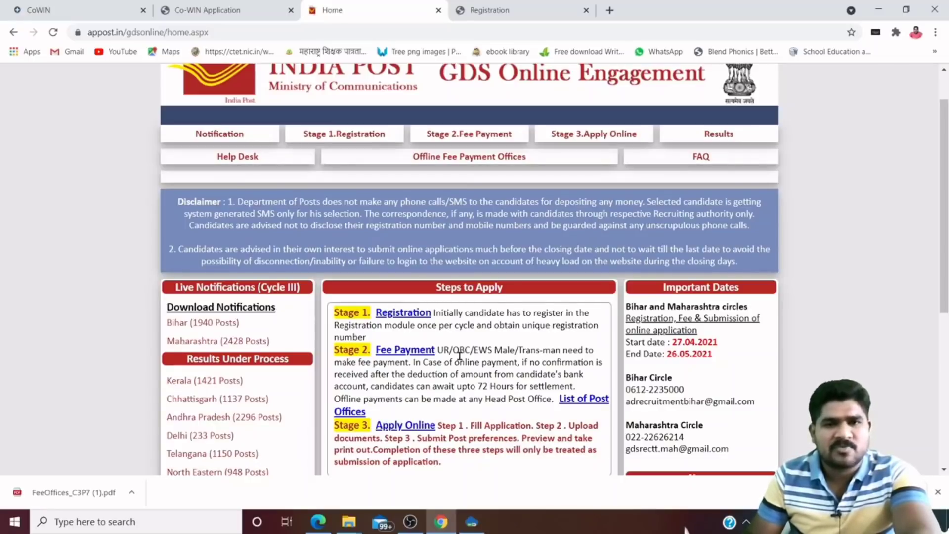
click(401, 315)
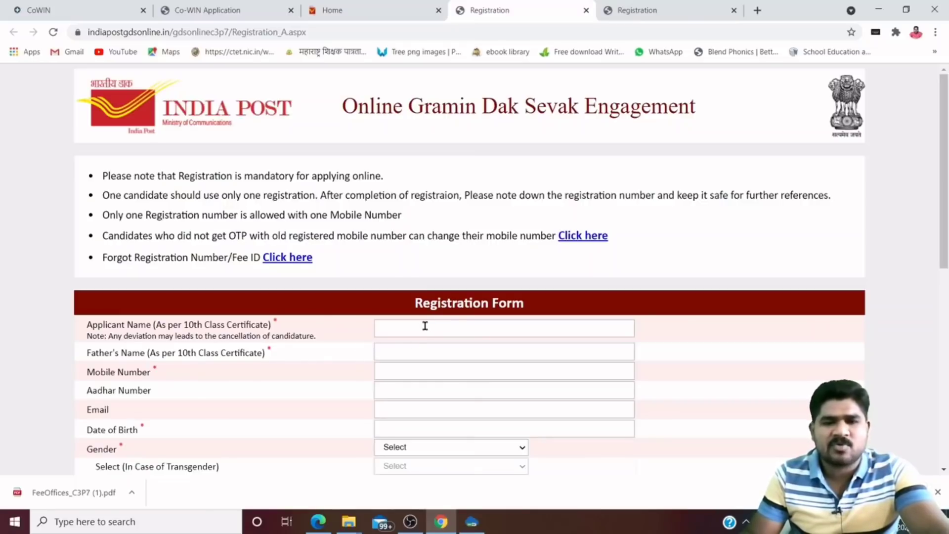
Step: Pick the applicant's date of birth from the calendar, set gender to Female and community to UR
scroll(424, 325, down, 3)
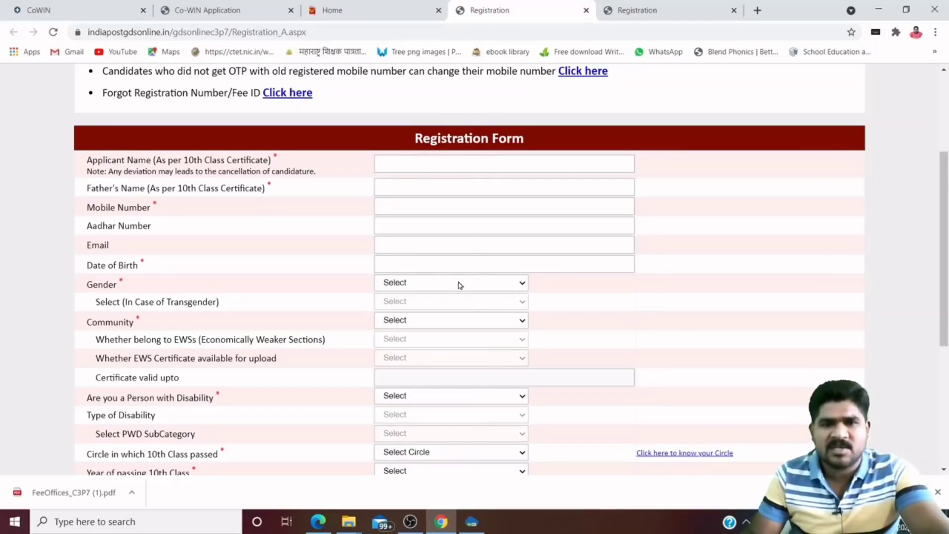
scroll(419, 201, up, 2)
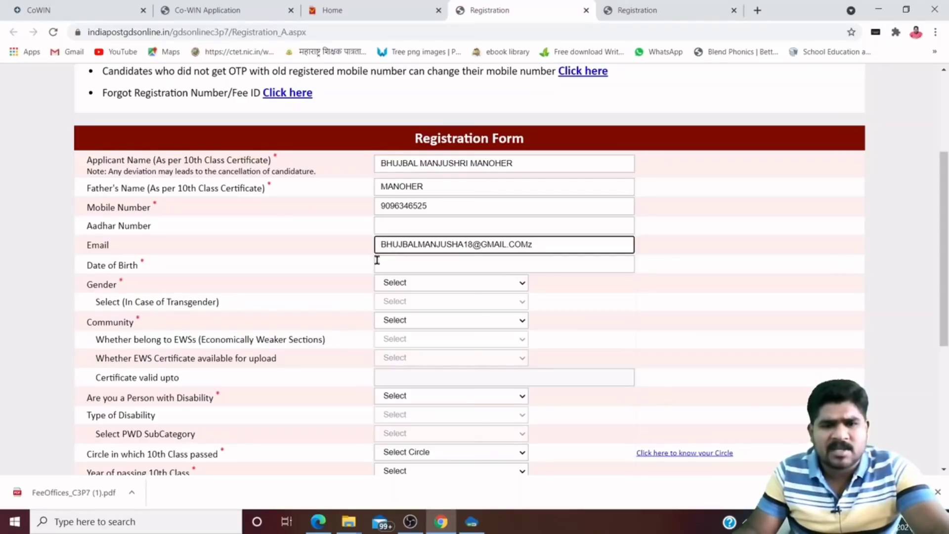
click(425, 267)
click(447, 286)
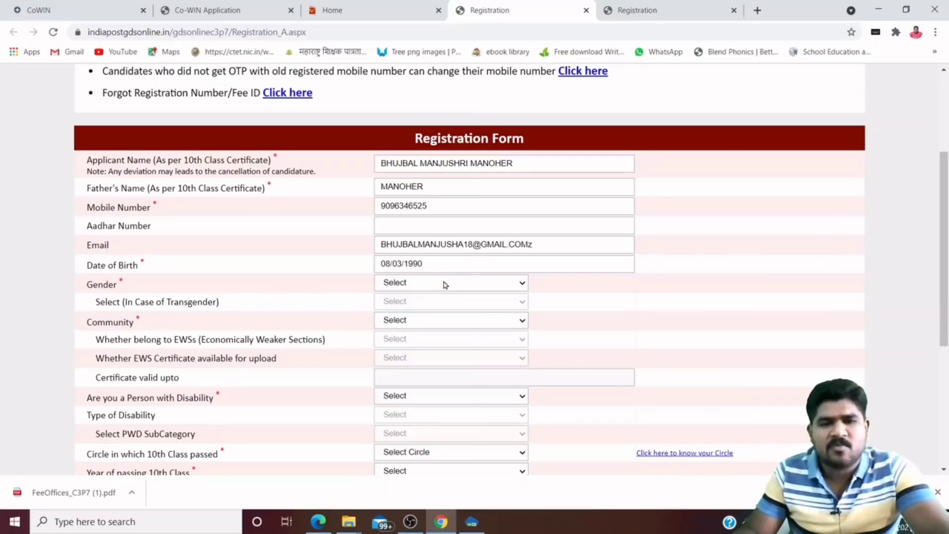
click(525, 282)
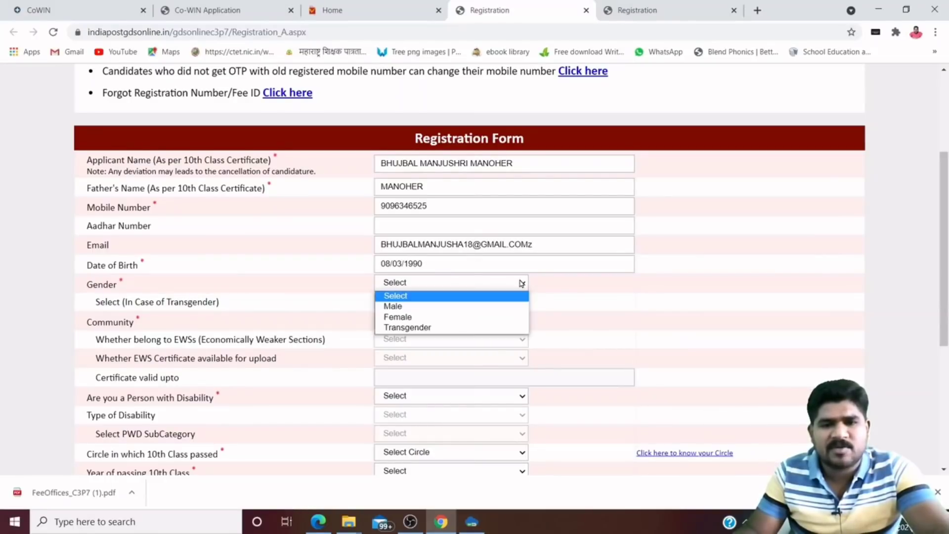
click(424, 317)
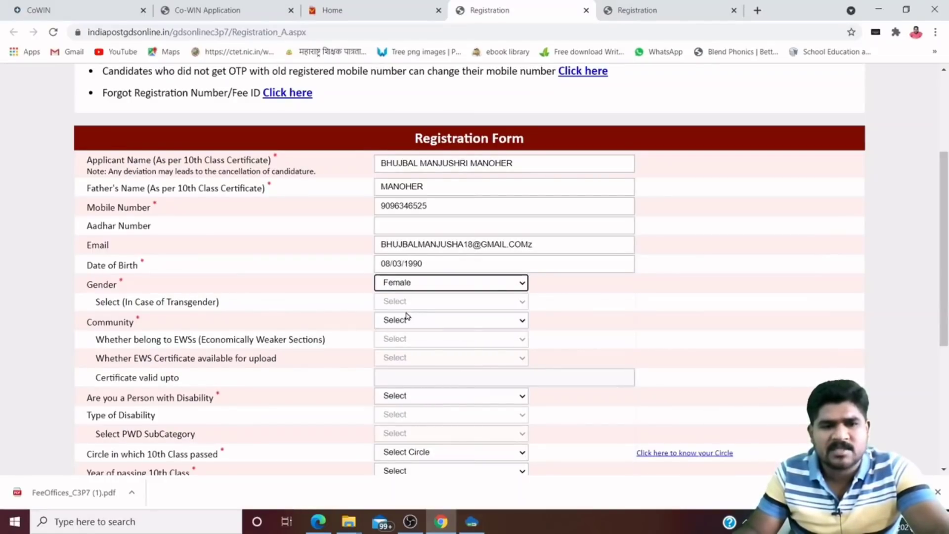
click(522, 322)
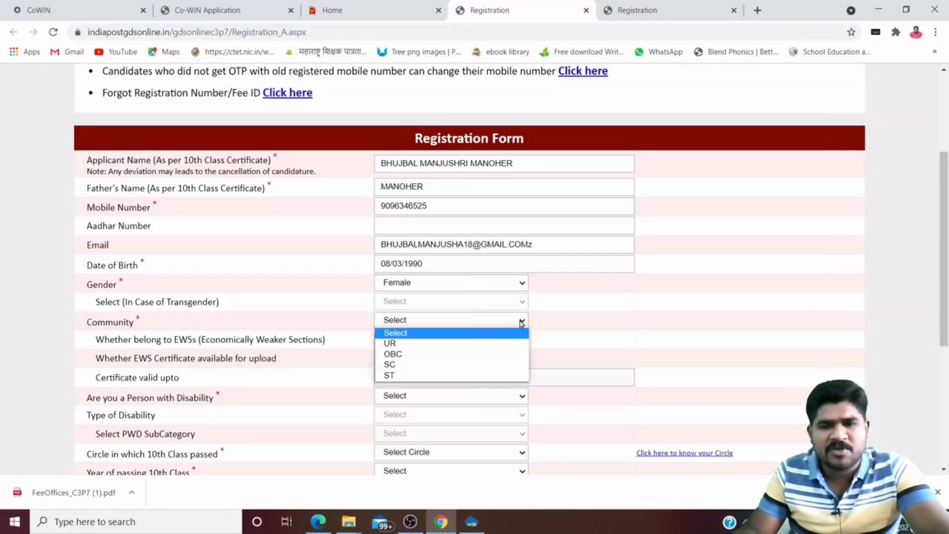
click(404, 344)
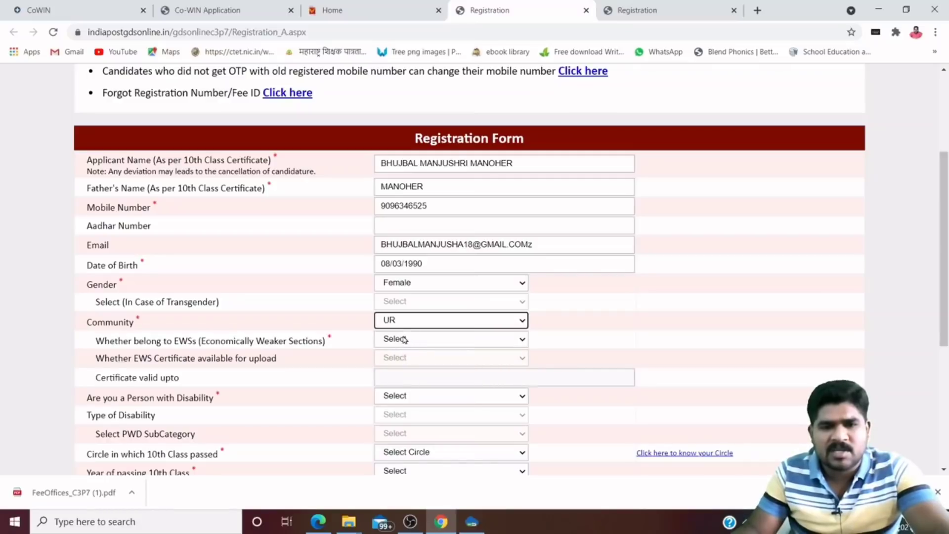
Step: Answer Yes to EWS membership, then set EWS certificate availability to No
click(523, 341)
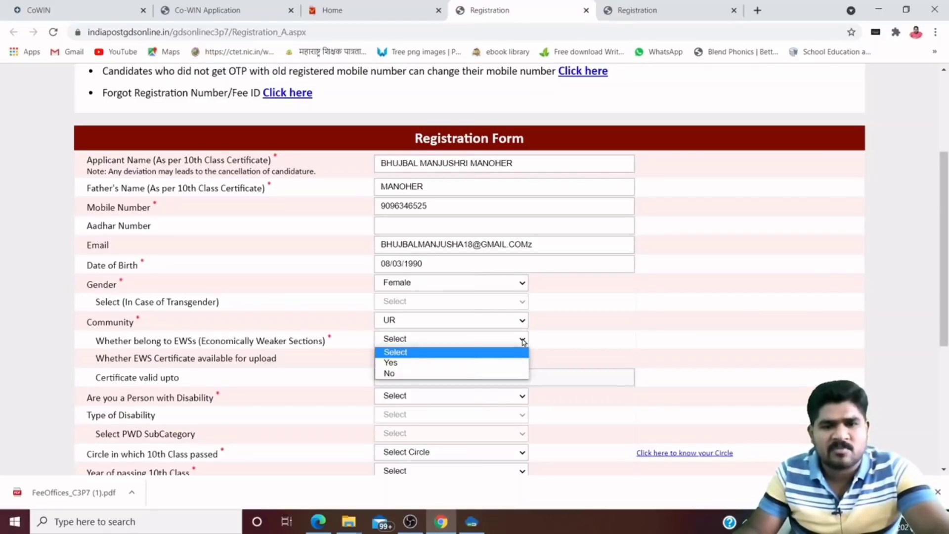
click(523, 340)
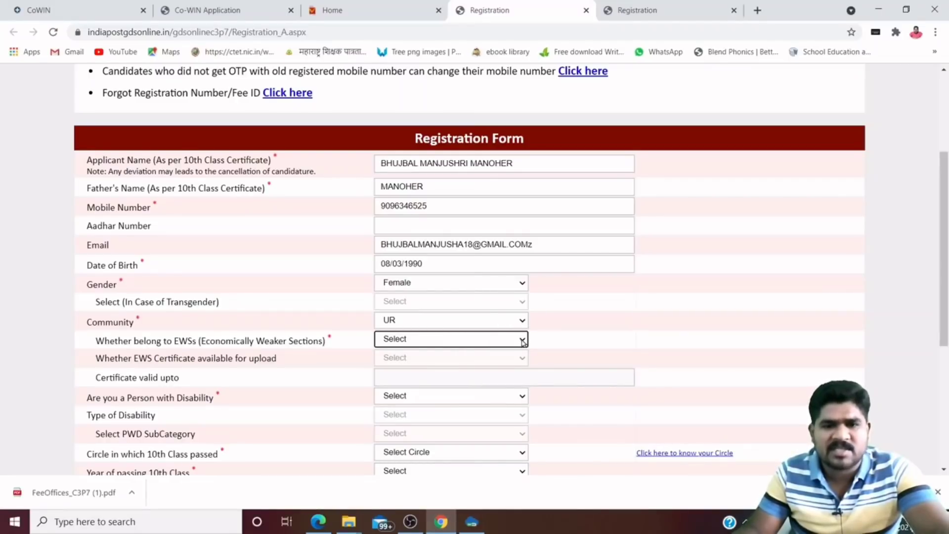
click(522, 343)
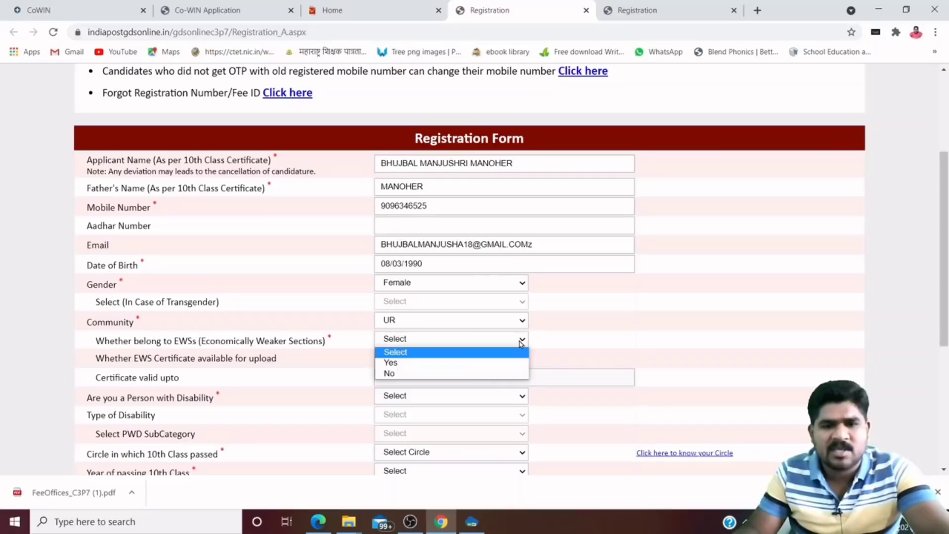
click(408, 367)
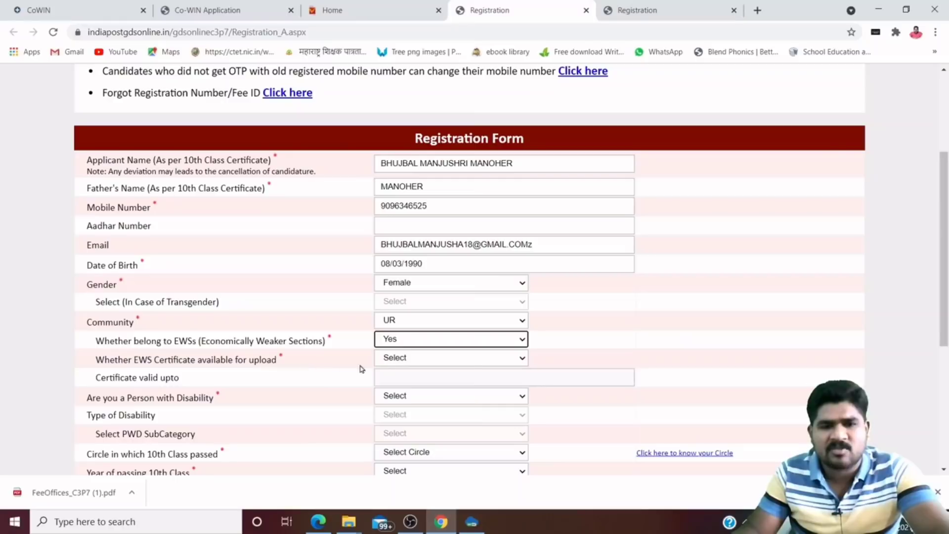
click(517, 360)
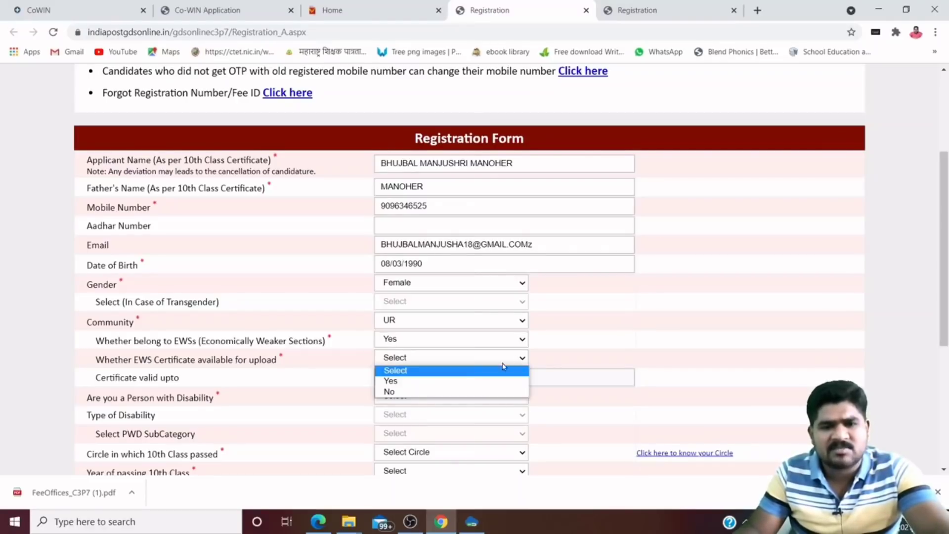
click(406, 380)
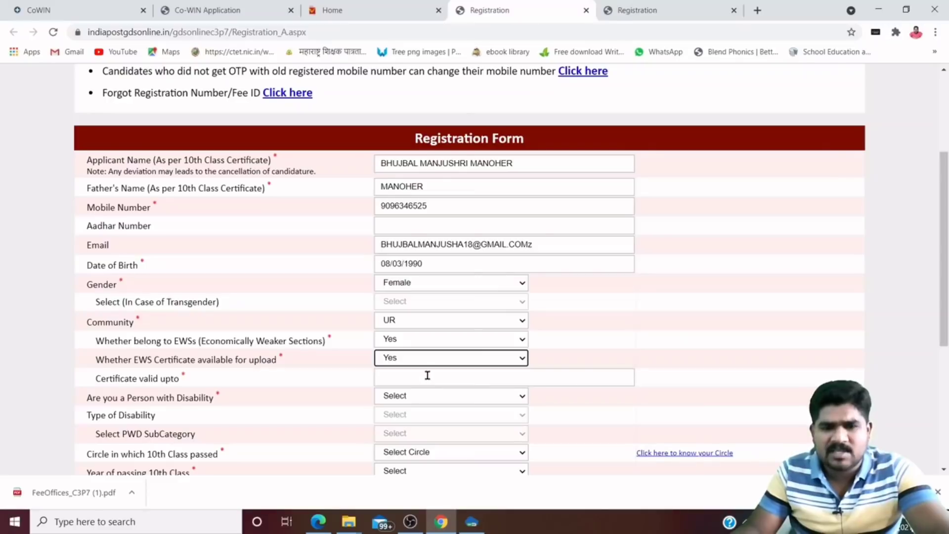
click(428, 378)
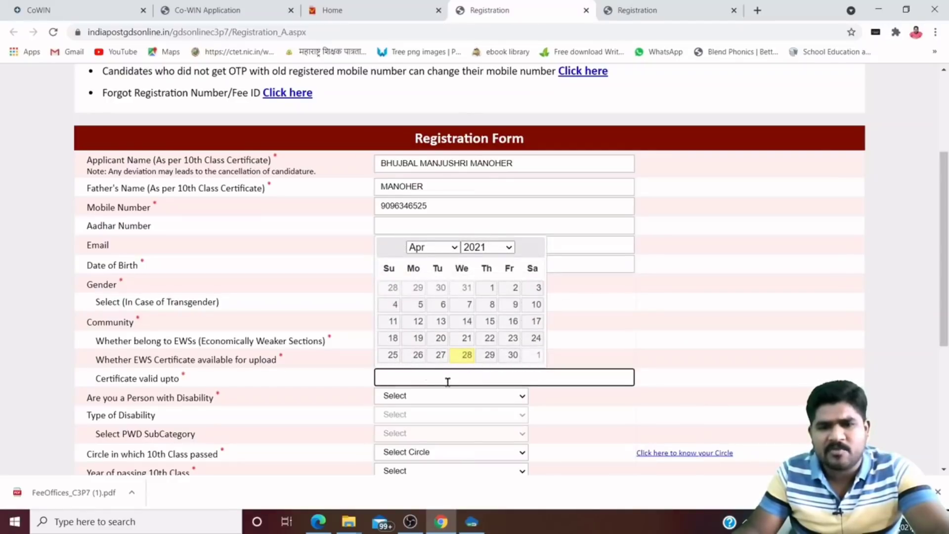
click(357, 377)
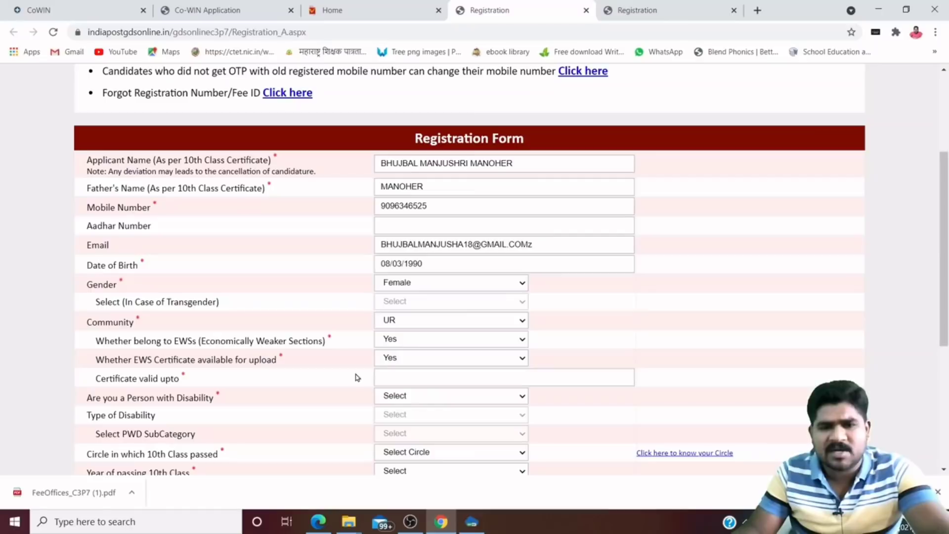
click(522, 358)
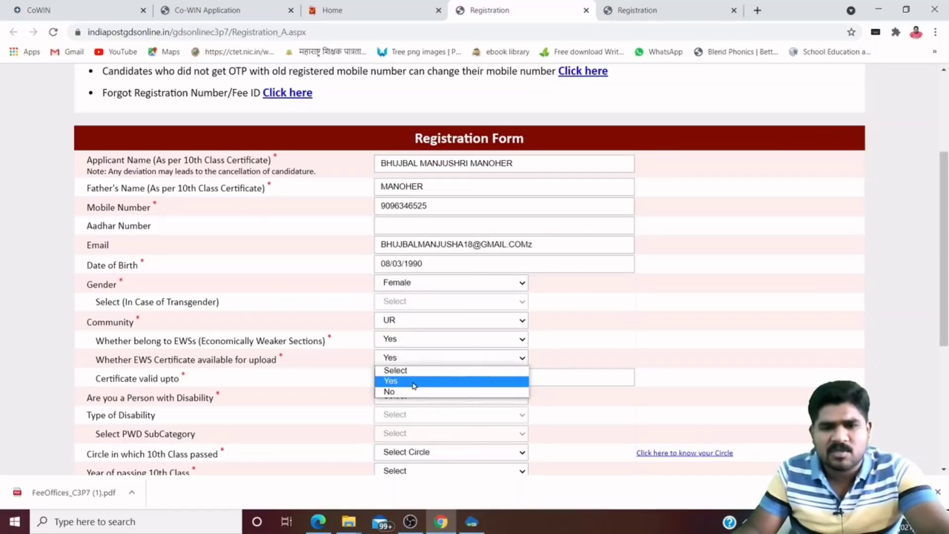
click(406, 392)
Step: Change the community from UR to OBC
click(525, 337)
click(451, 371)
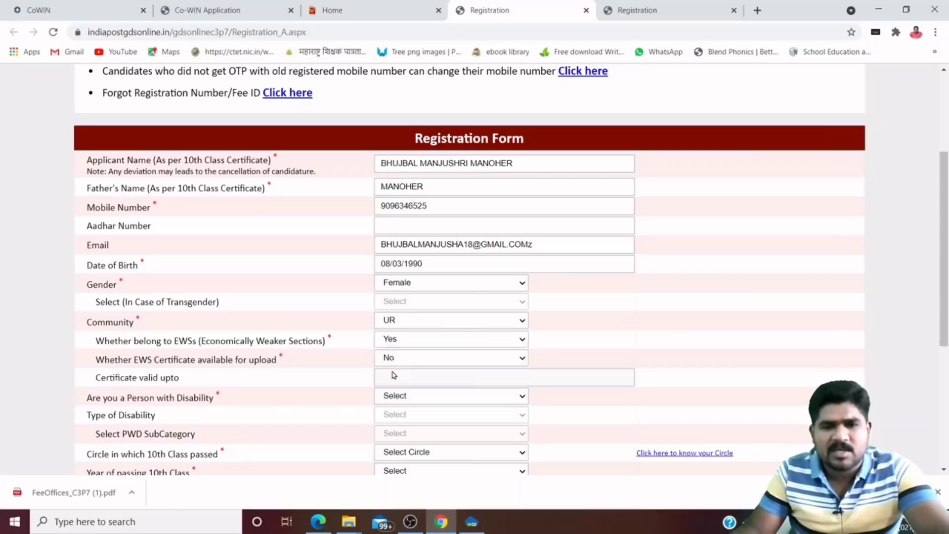
click(522, 320)
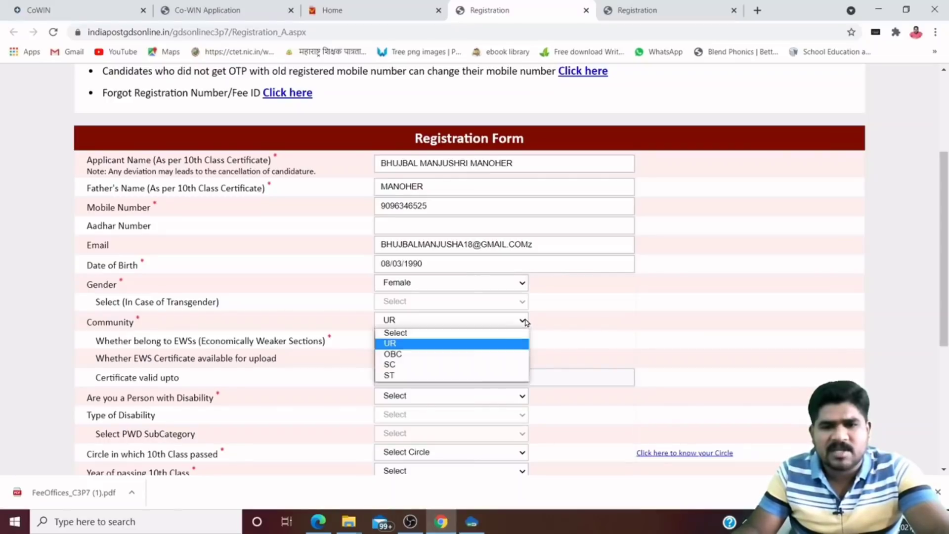
click(413, 355)
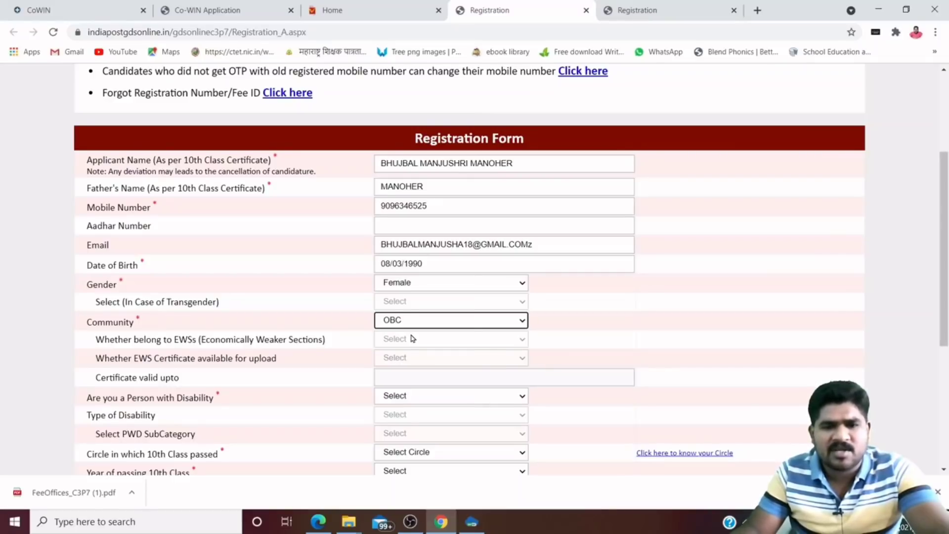
Step: Answer No to the disability question, correcting an initial Yes
scroll(413, 339, down, 3)
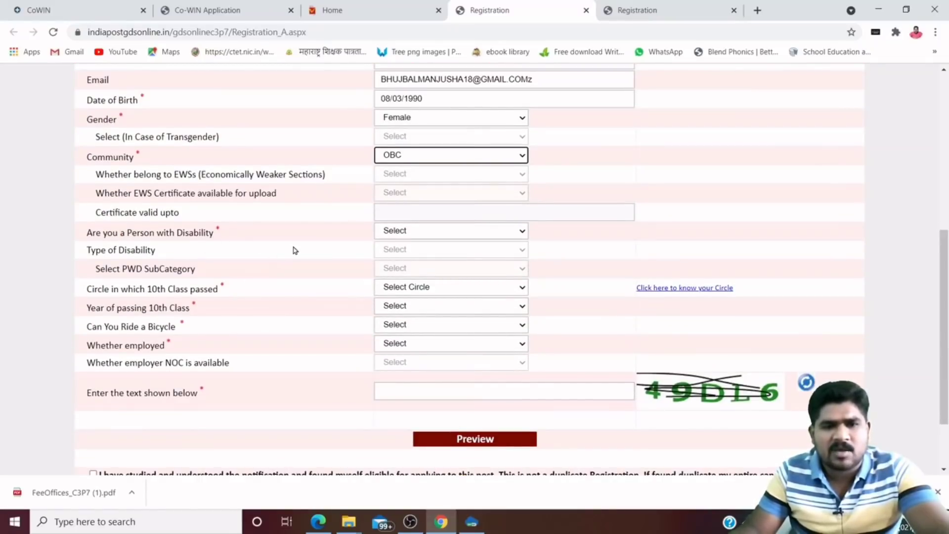
click(522, 233)
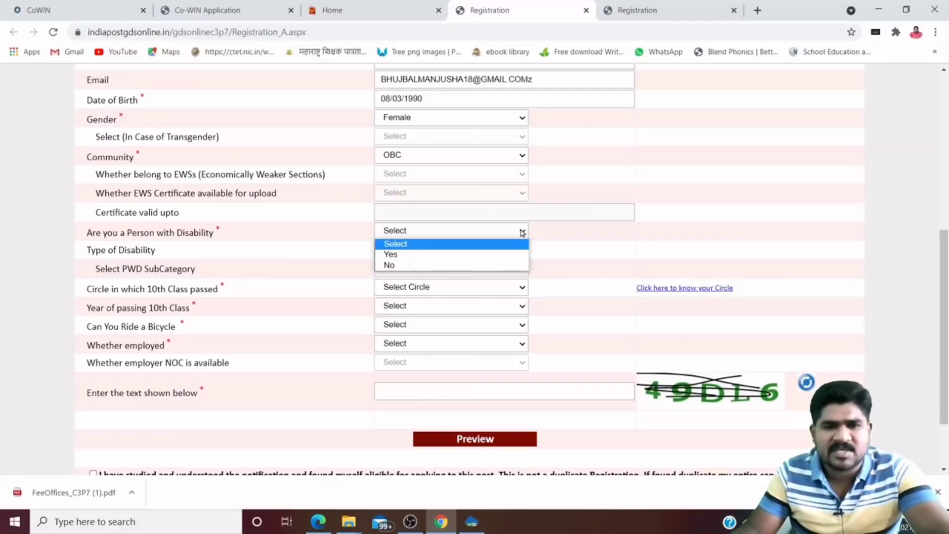
click(397, 257)
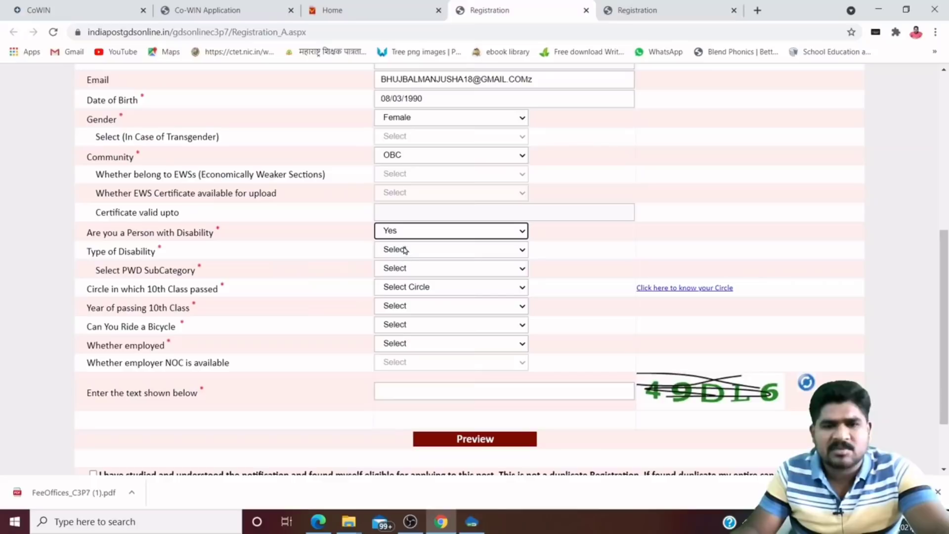
click(522, 231)
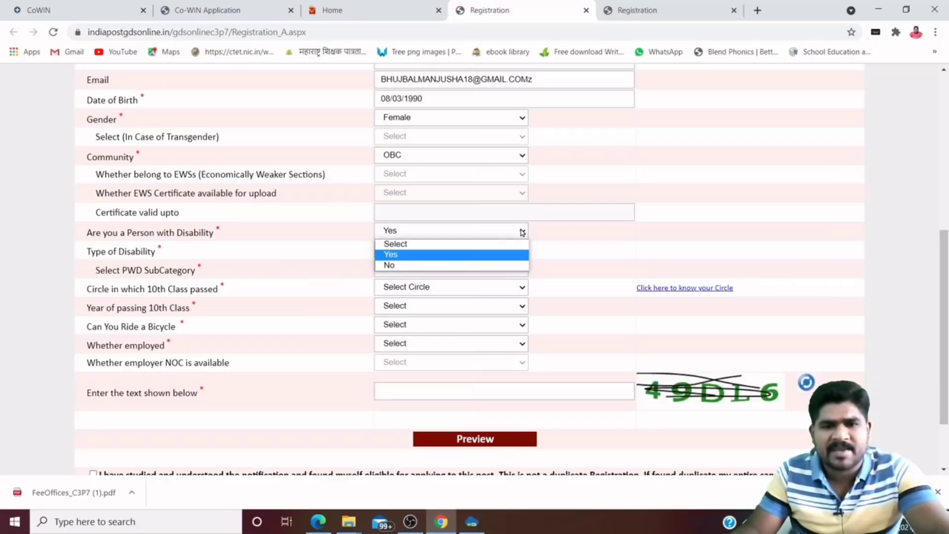
click(409, 266)
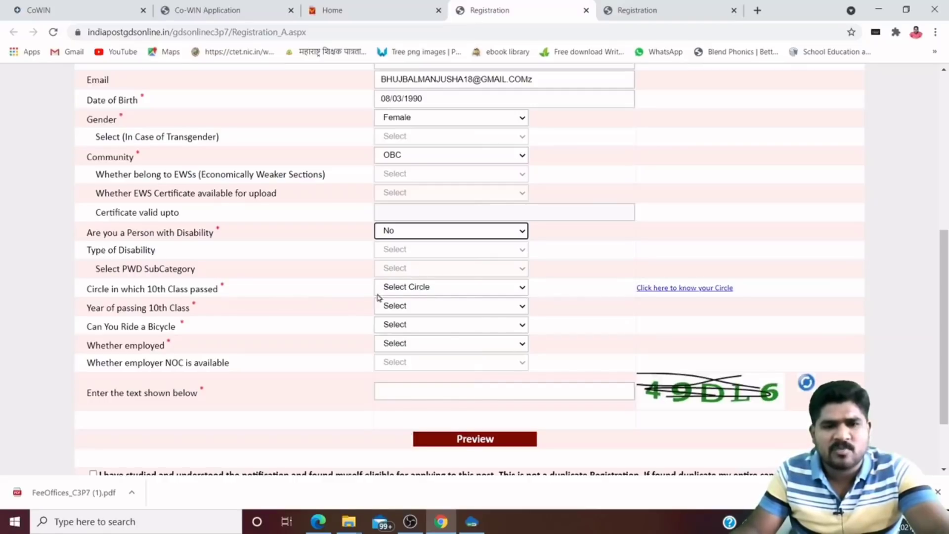
Step: Choose Maharashtra as the 10th class circle and 2005 as the passing year
click(522, 290)
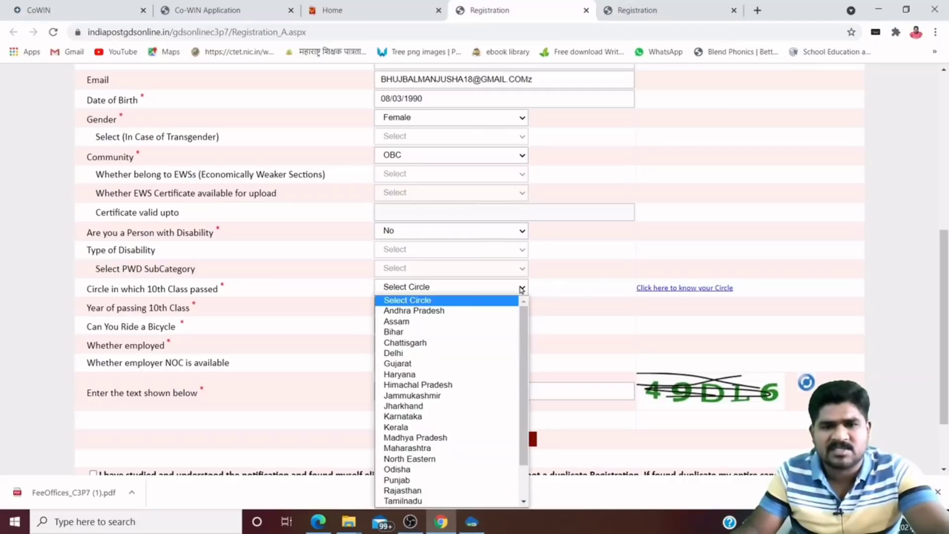
click(429, 449)
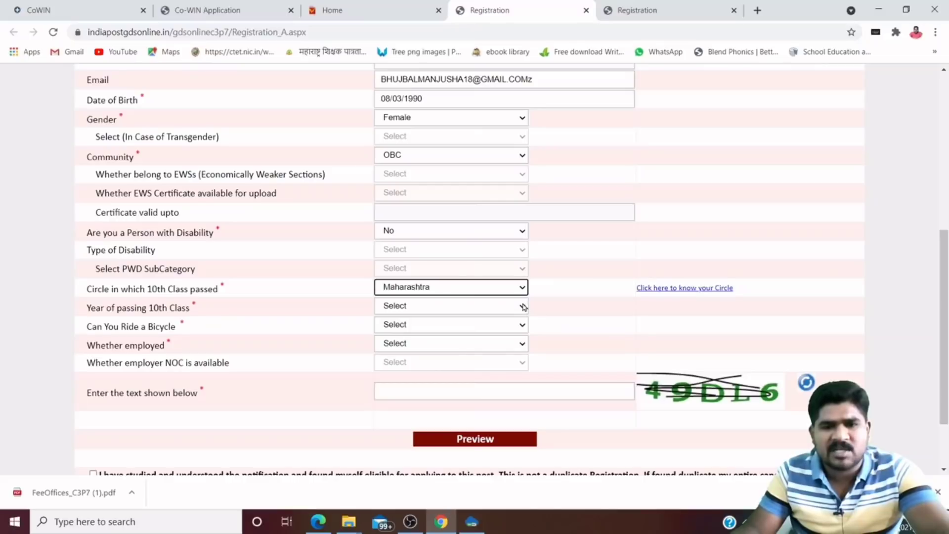
click(523, 307)
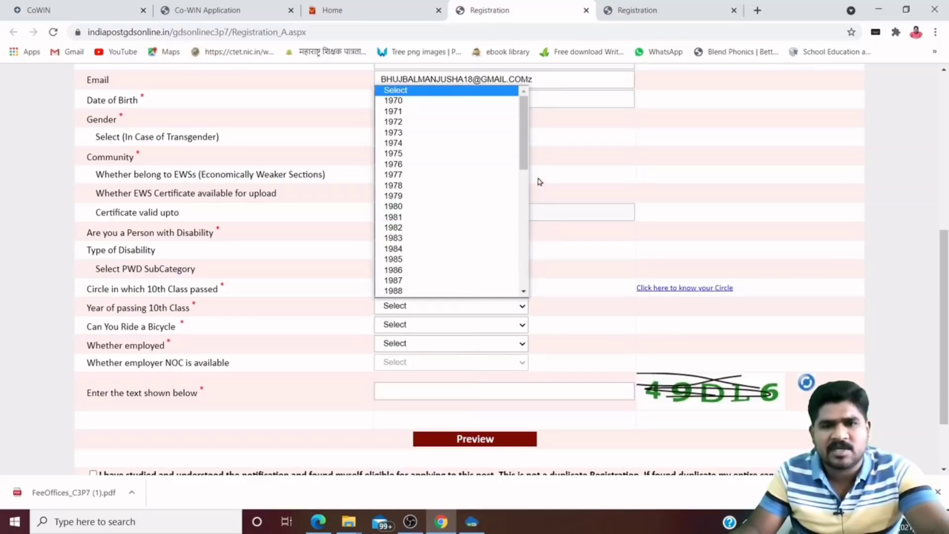
drag(524, 164, 525, 259)
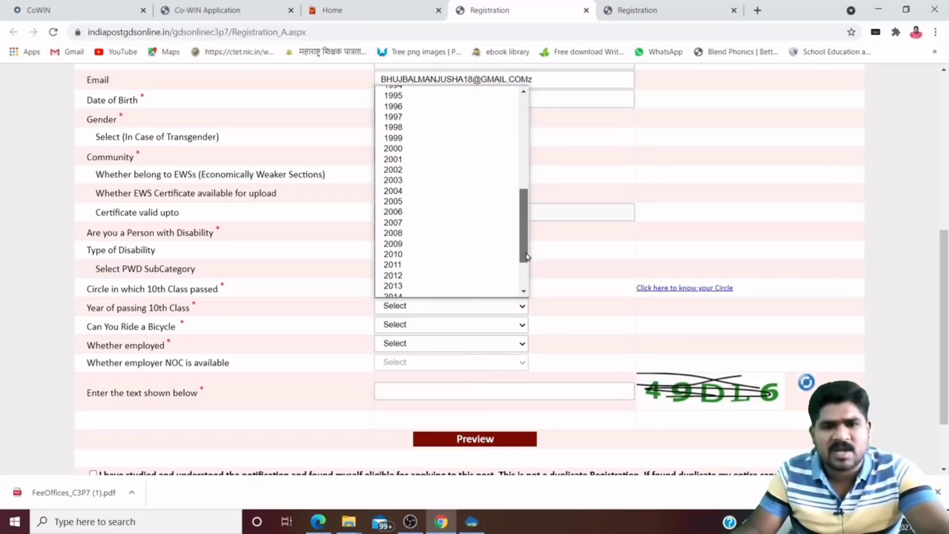
click(396, 202)
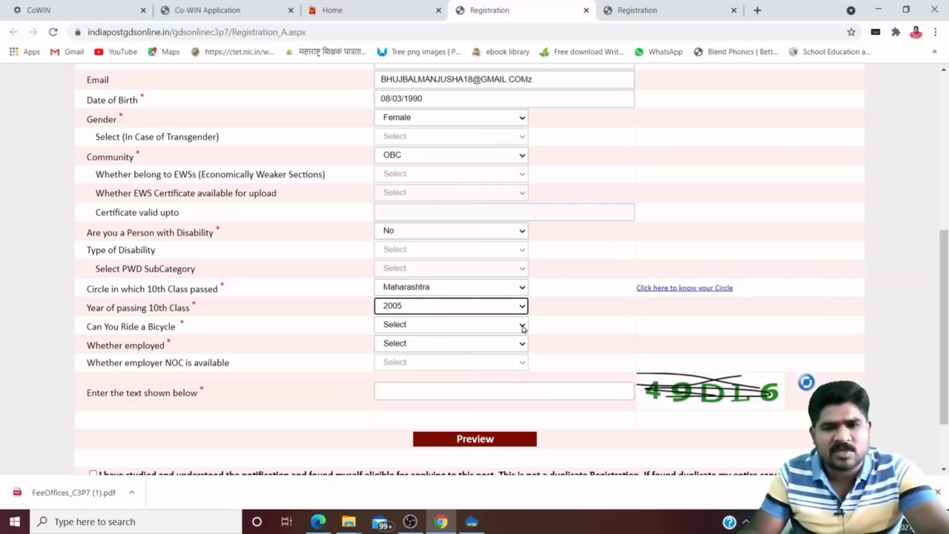
Step: Answer Yes to riding a bicycle and No to being employed
click(523, 327)
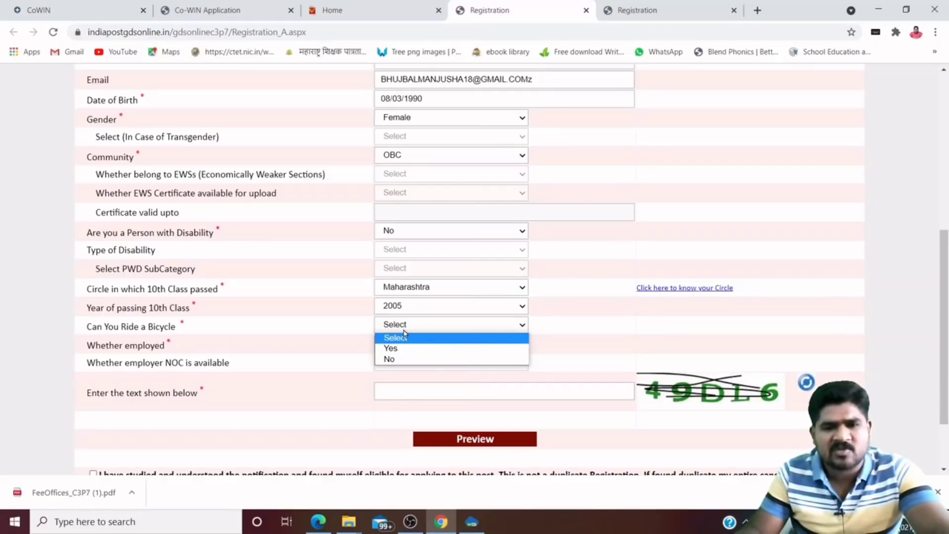
click(399, 348)
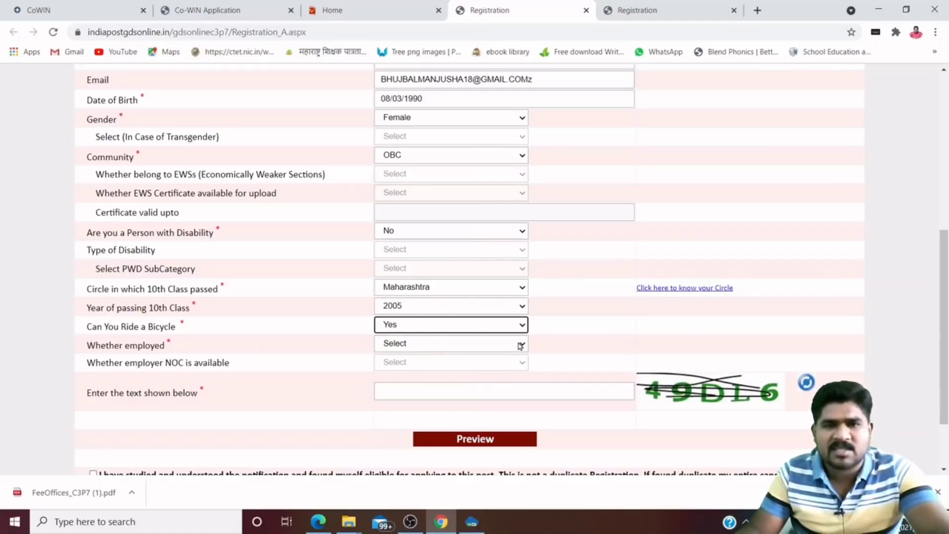
click(520, 345)
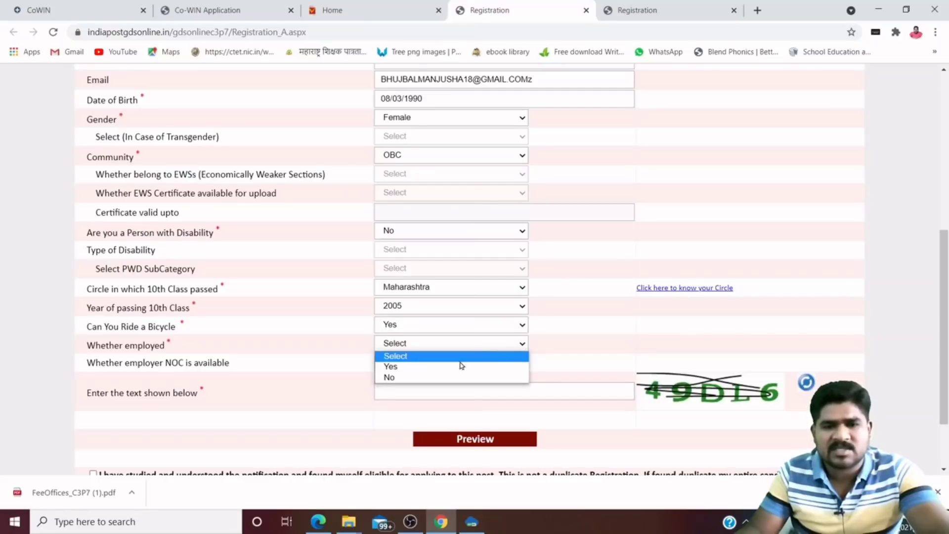
click(402, 366)
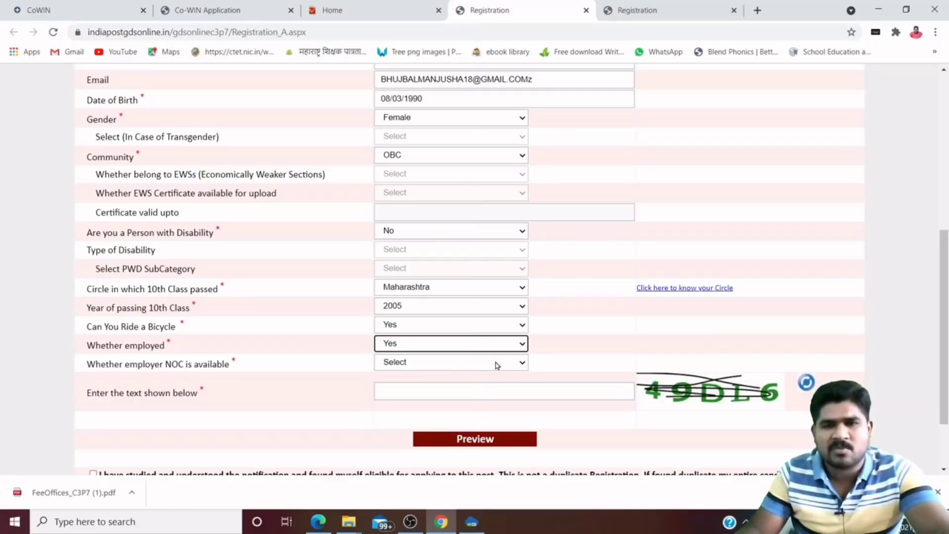
click(515, 364)
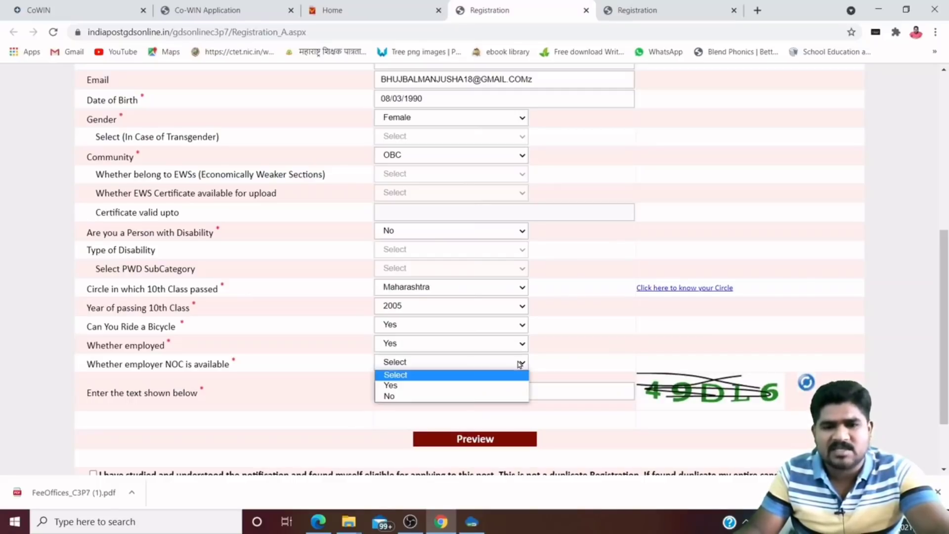
click(411, 385)
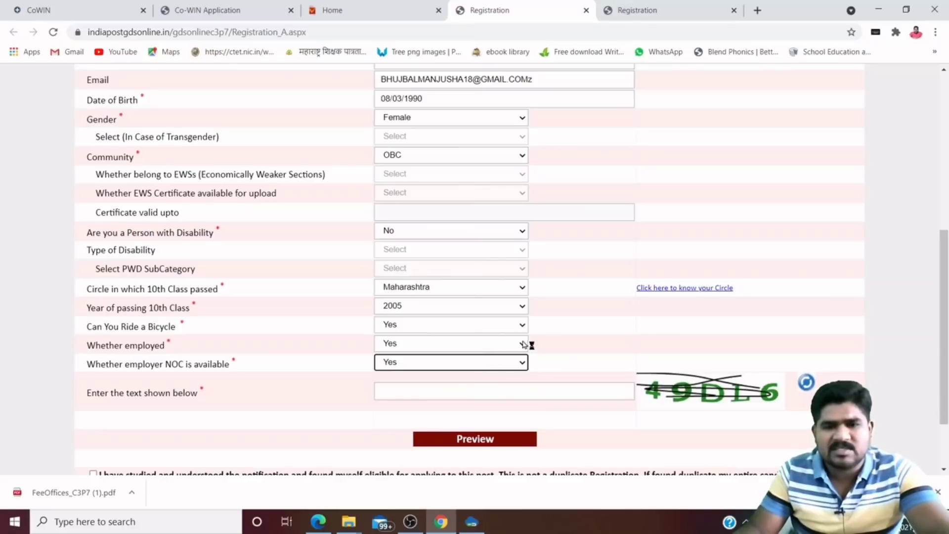
click(523, 345)
click(412, 377)
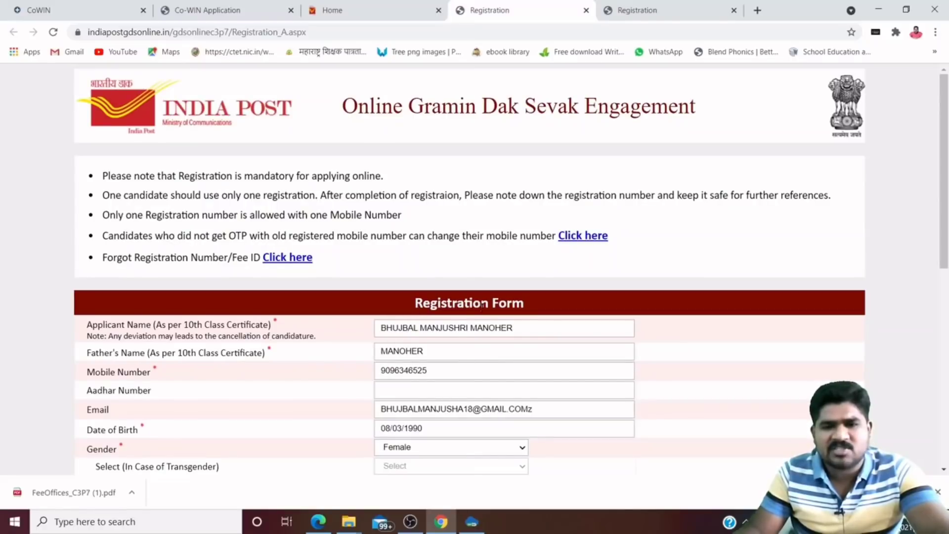
Step: Type the displayed captcha text into the captcha box
scroll(444, 350, down, 3)
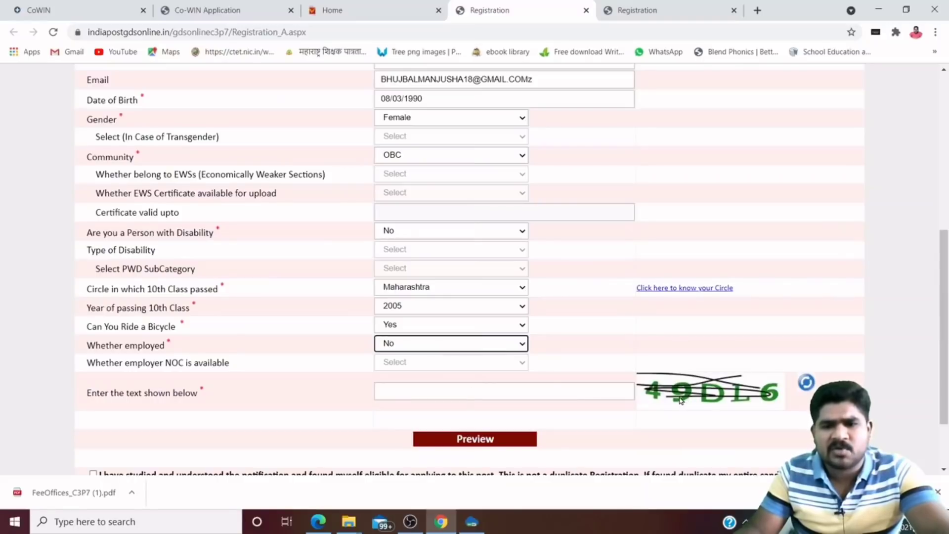
click(434, 392)
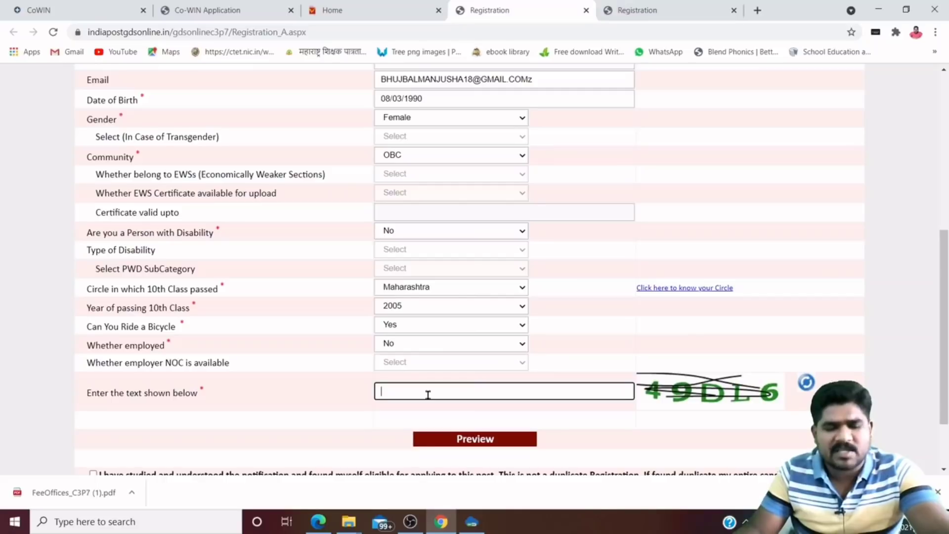
text(49DL6z)
scroll(428, 394, down, 2)
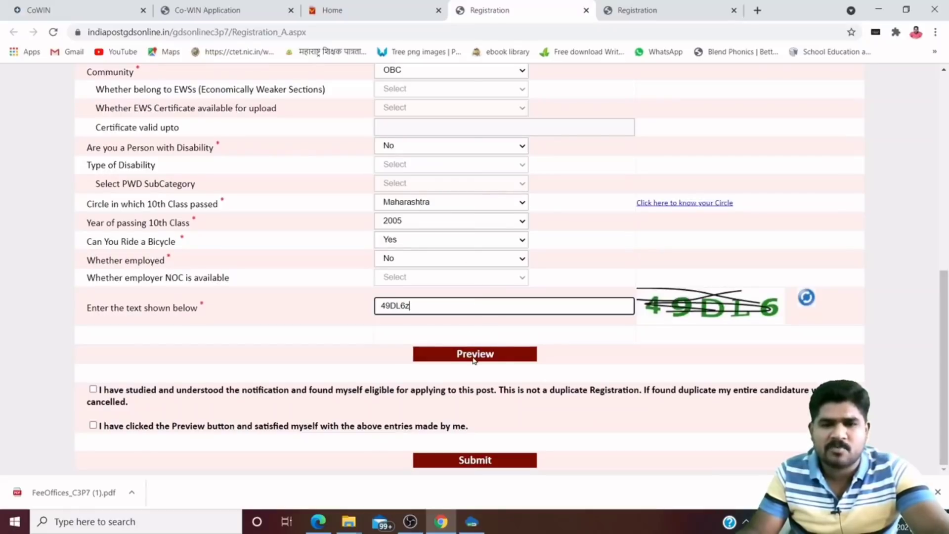
Step: Preview the entered registration details, scroll through them, and close the preview
click(470, 354)
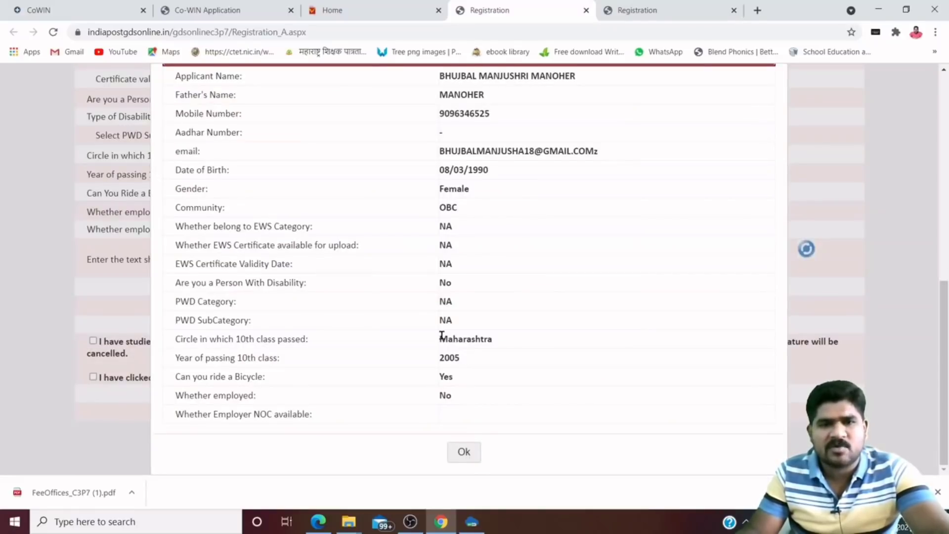
scroll(441, 334, down, 6)
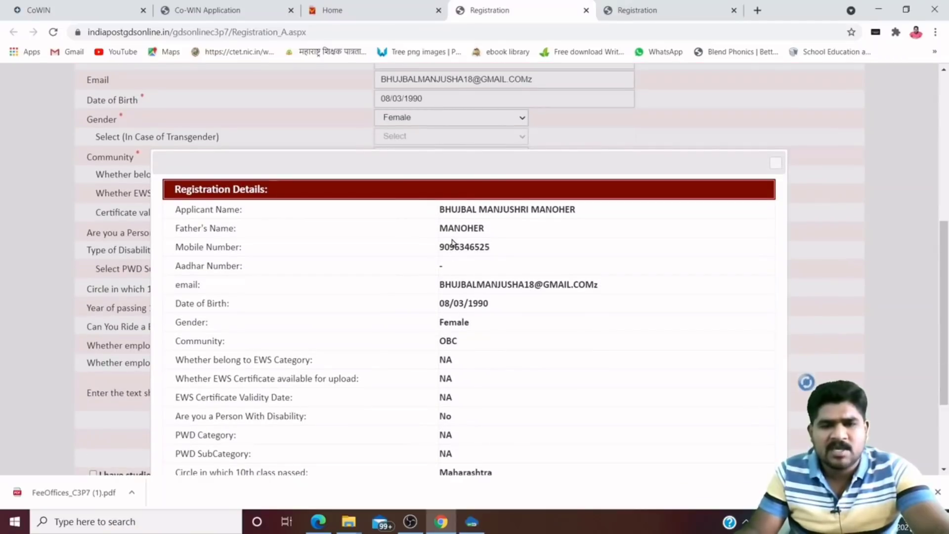
scroll(451, 242, down, 3)
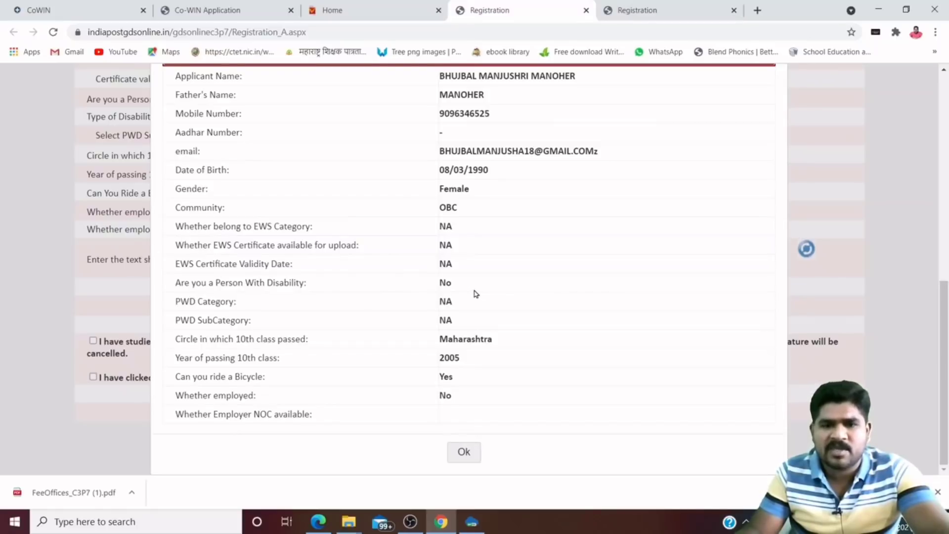
click(463, 452)
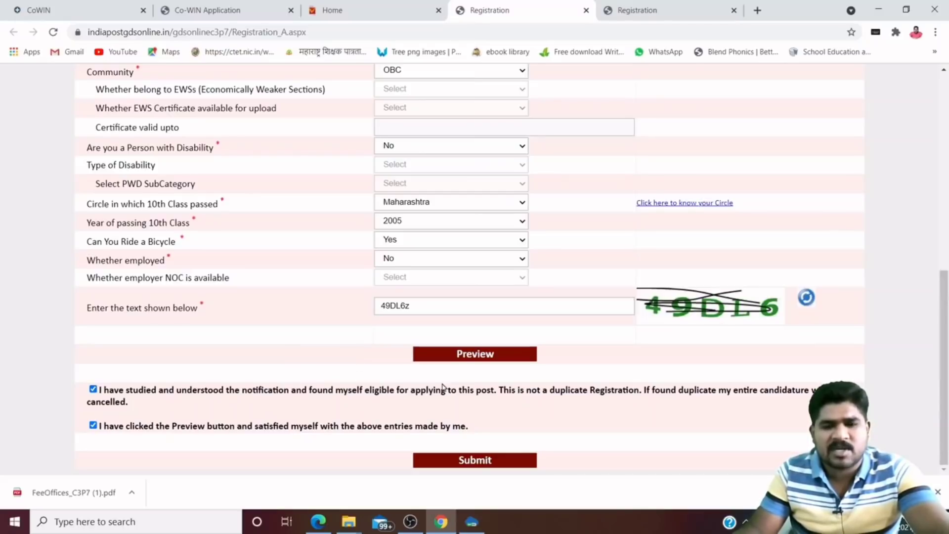
Step: Submit the registration, select the issued registration number, and cancel the slip's print preview
click(469, 462)
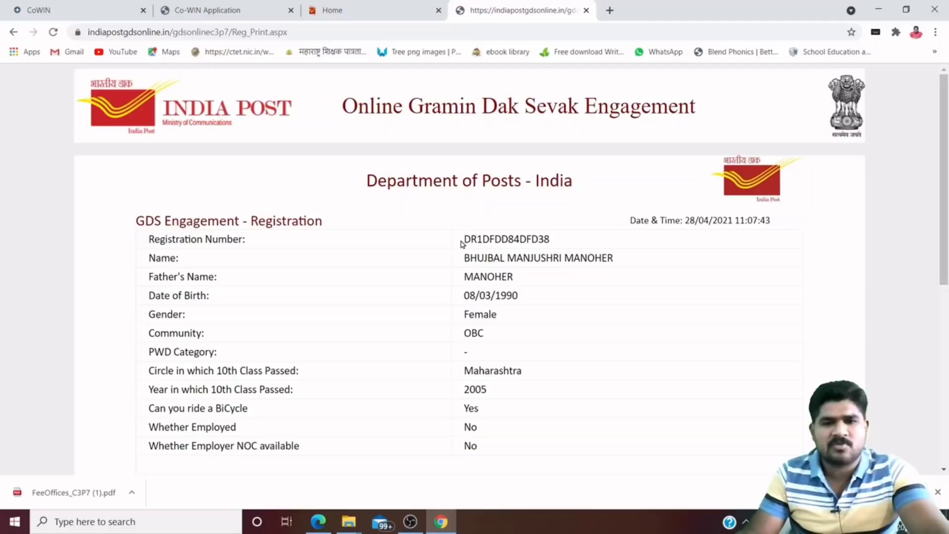
drag(463, 240, 557, 245)
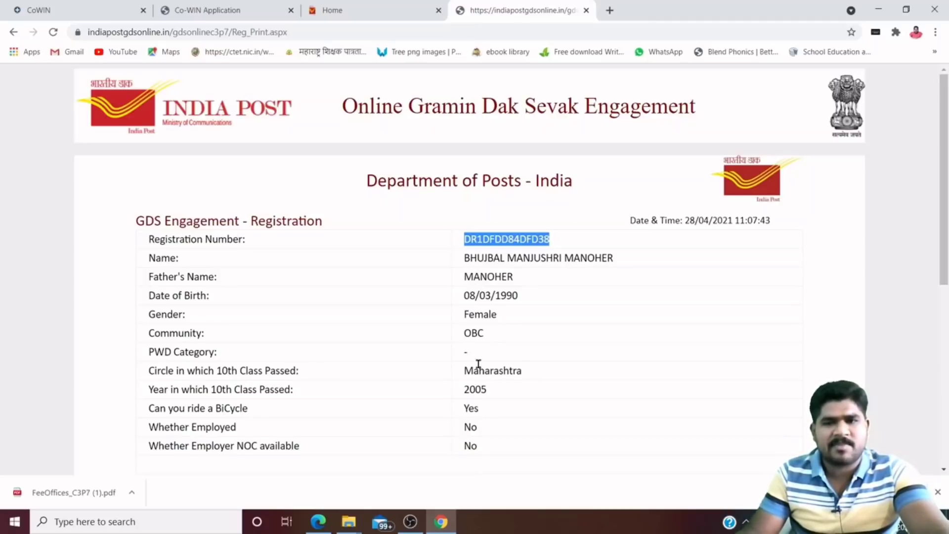
scroll(478, 364, down, 6)
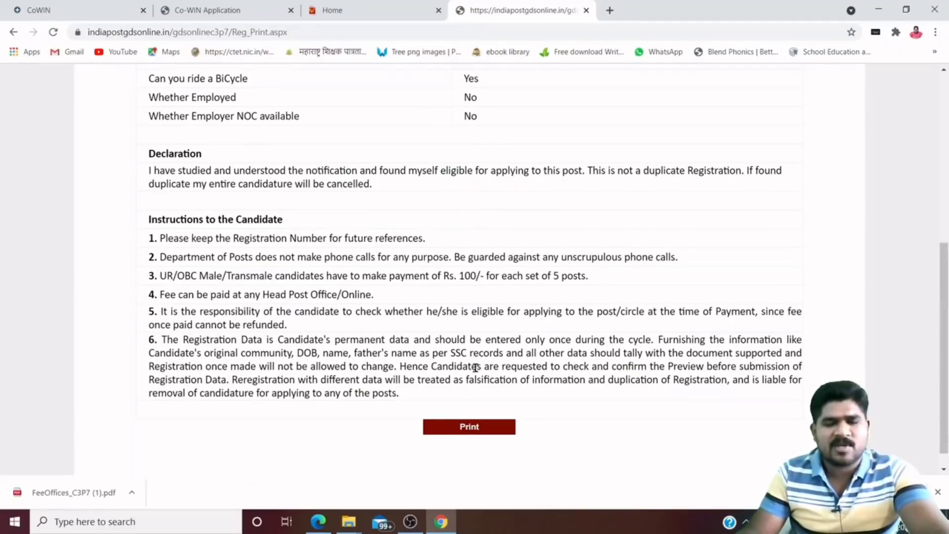
click(463, 427)
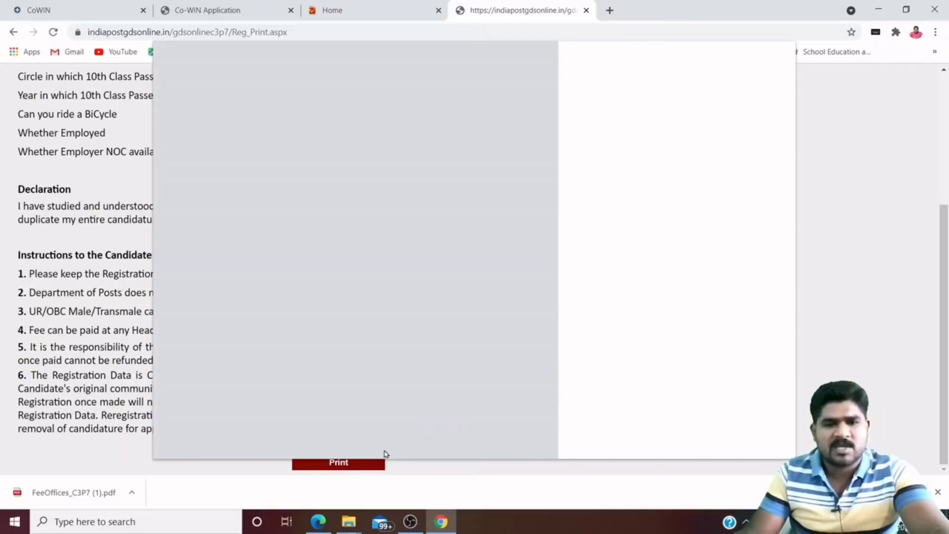
key(Escape)
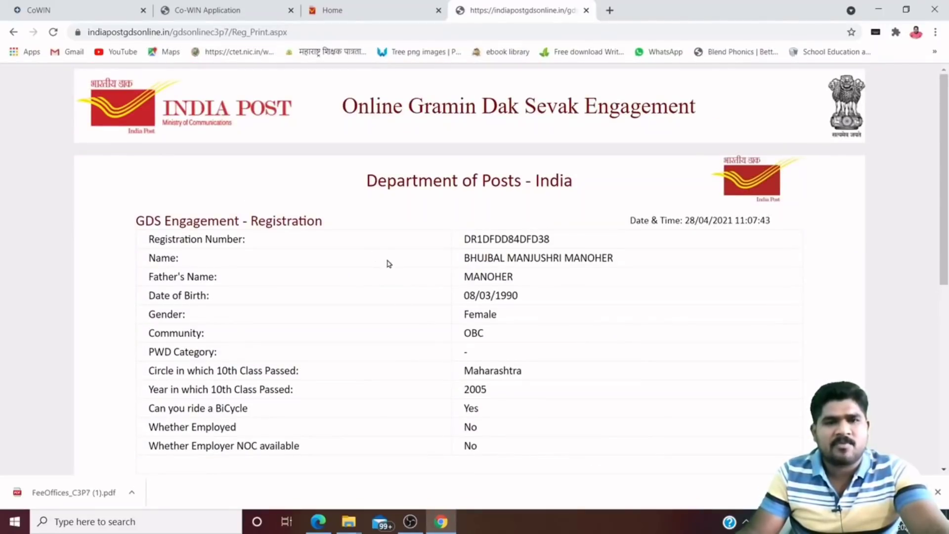
Step: On the online fee payment page, submit the pasted registration number and confirm no fee is required
click(355, 16)
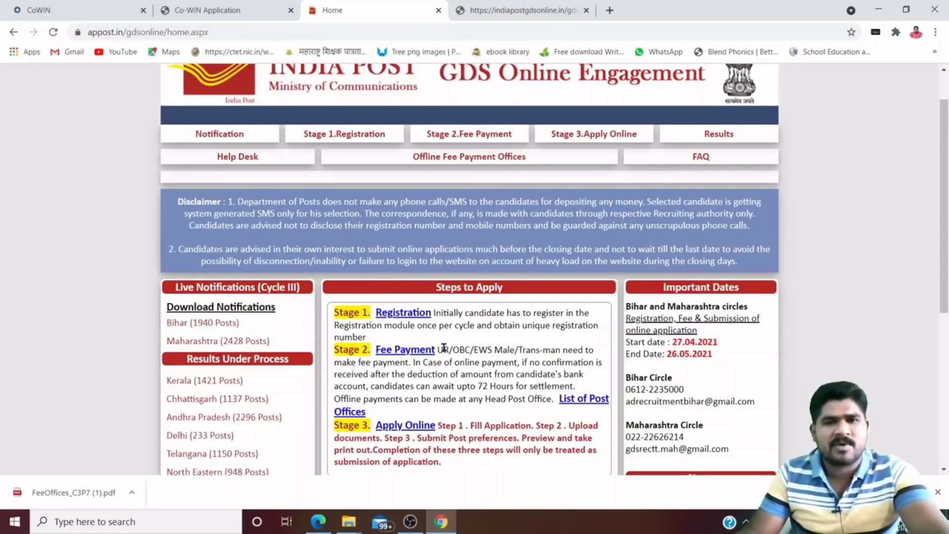
click(396, 351)
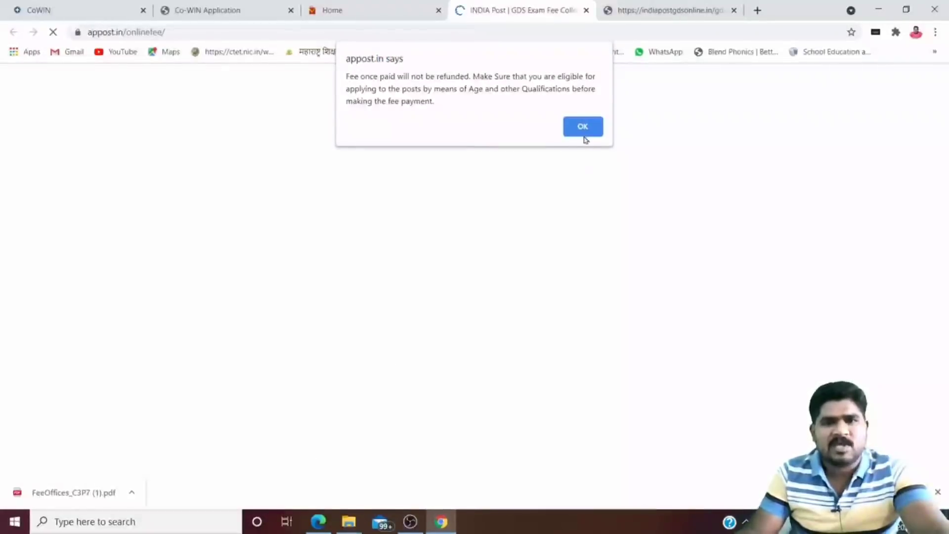
click(582, 127)
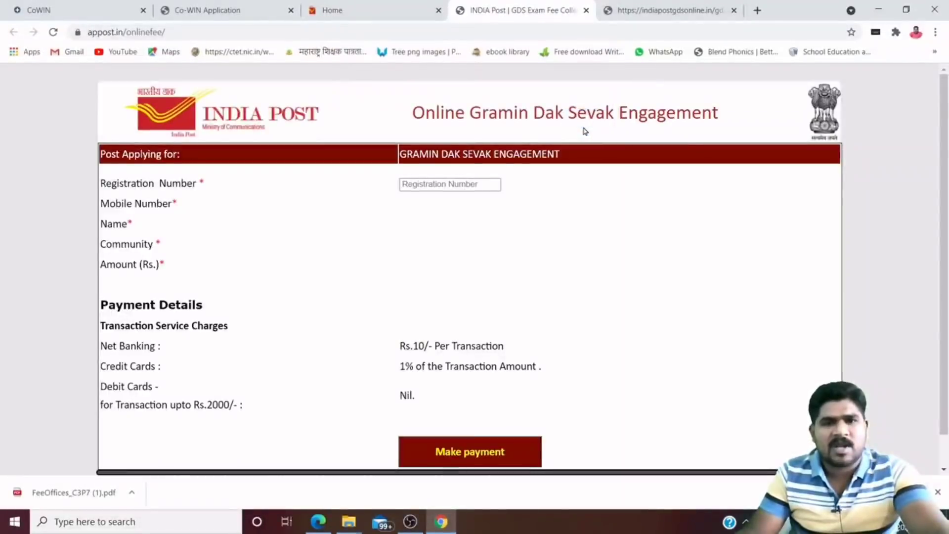
click(424, 184)
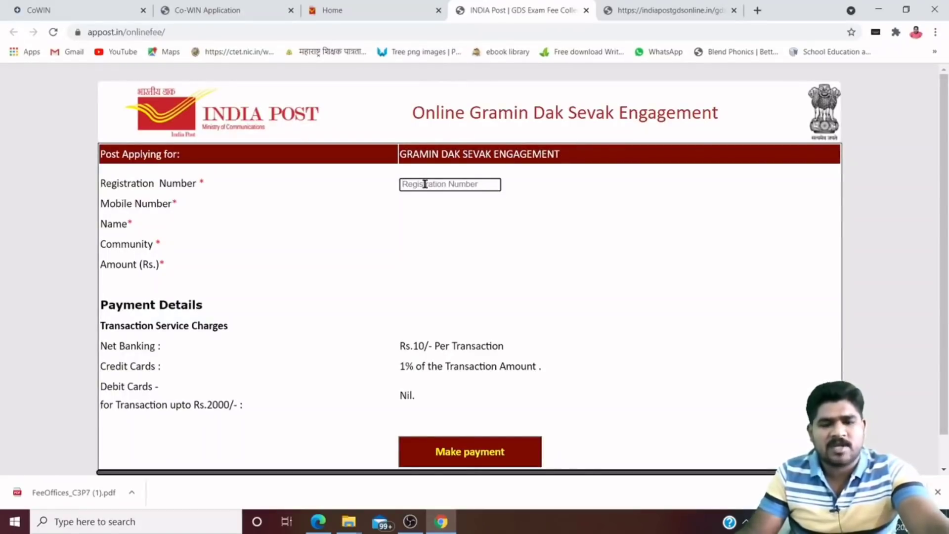
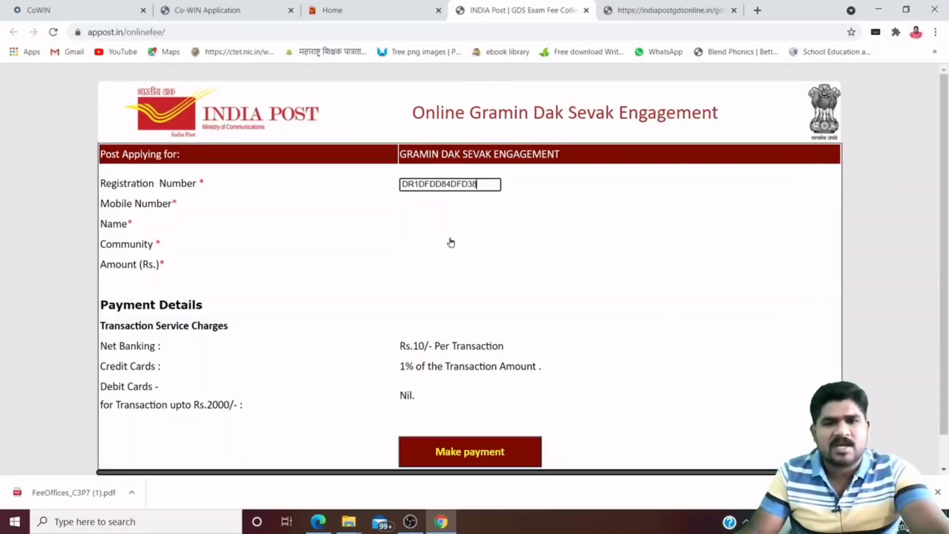
click(541, 273)
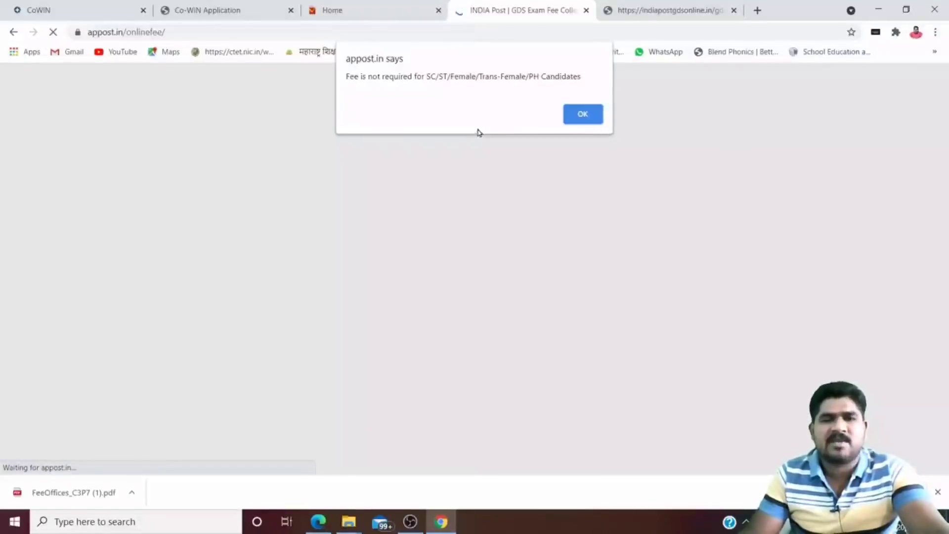
click(576, 117)
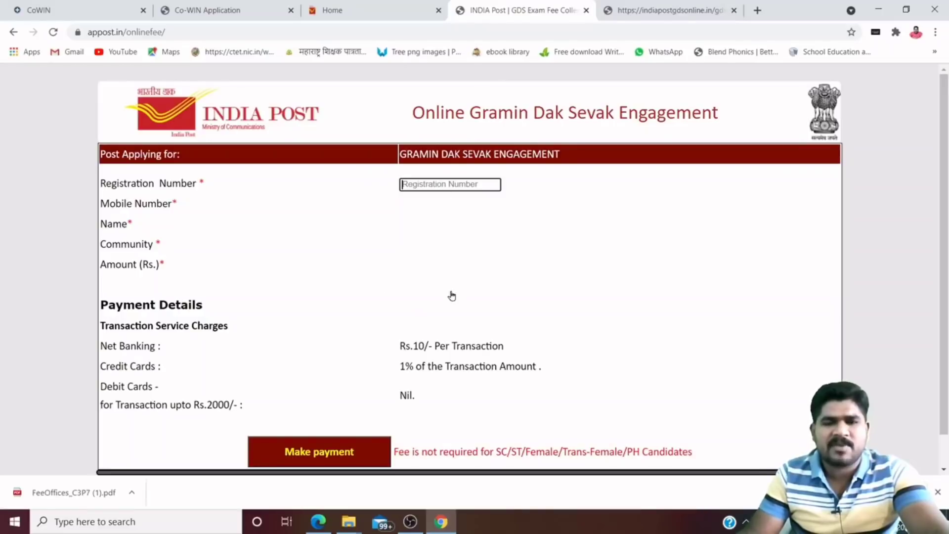
Step: Open the online application form from the home page and paste in the registration number
click(366, 12)
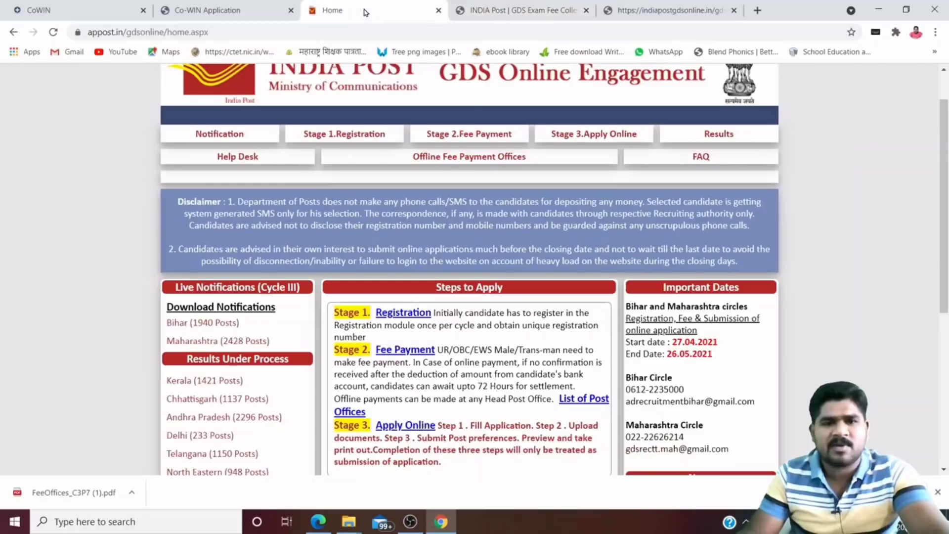
scroll(393, 371, down, 3)
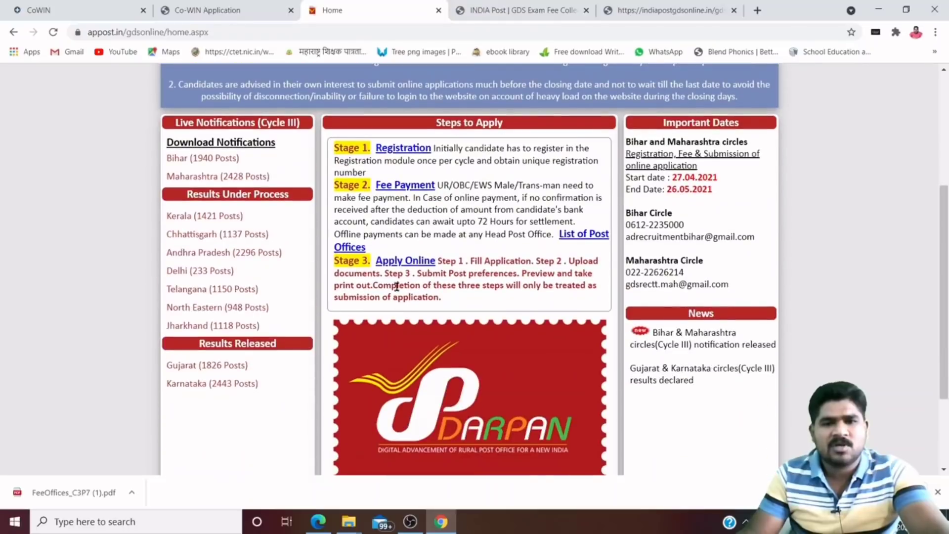
click(397, 262)
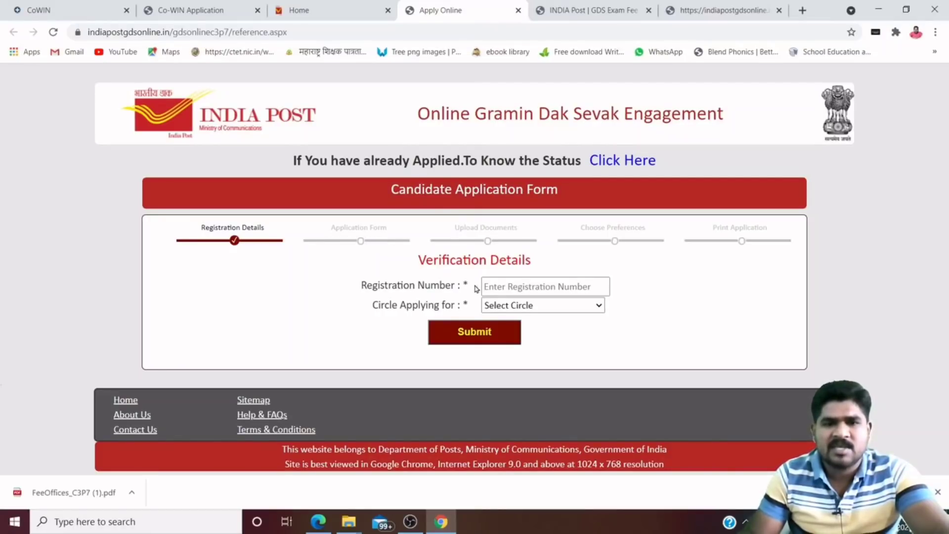
click(520, 287)
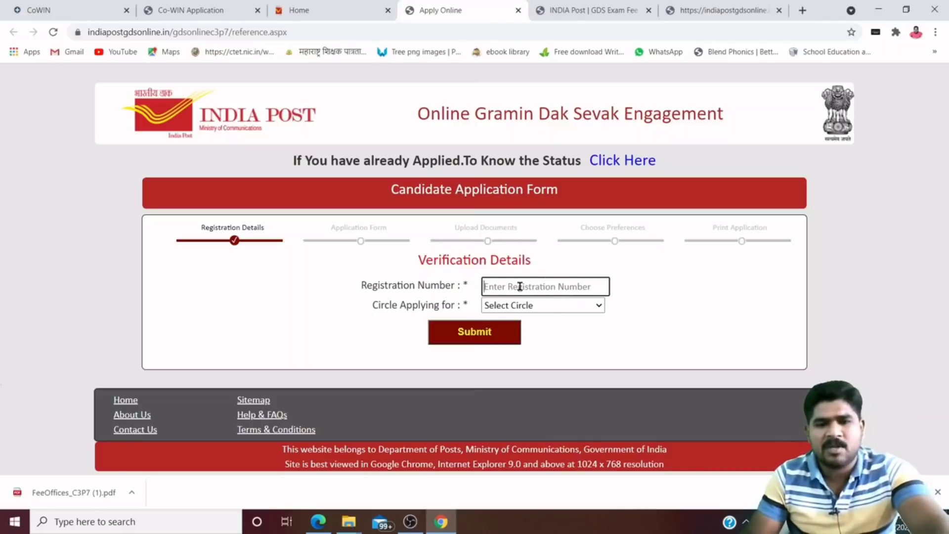
text(v)
key(BackSpace)
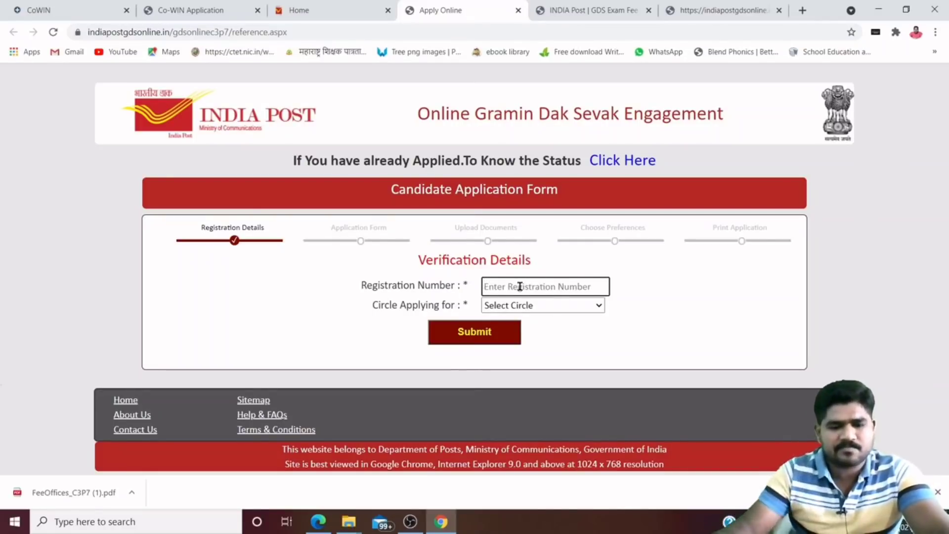
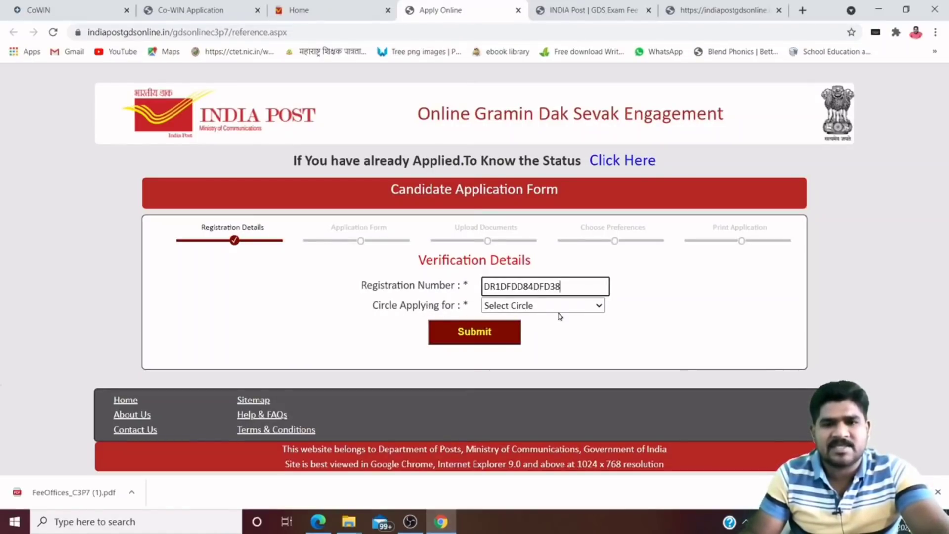
Step: Choose Maharashtra as the circle, request the OTP, and enter the received code
click(599, 308)
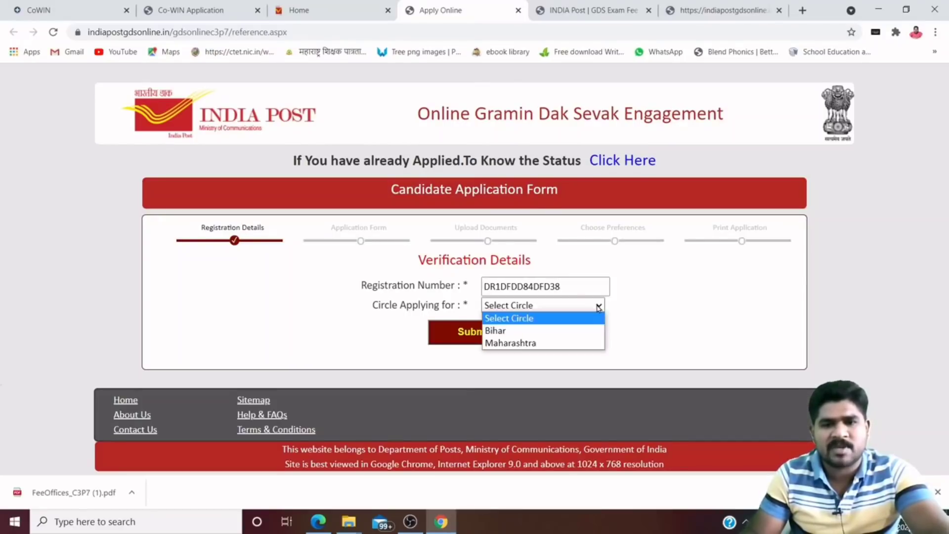
click(527, 343)
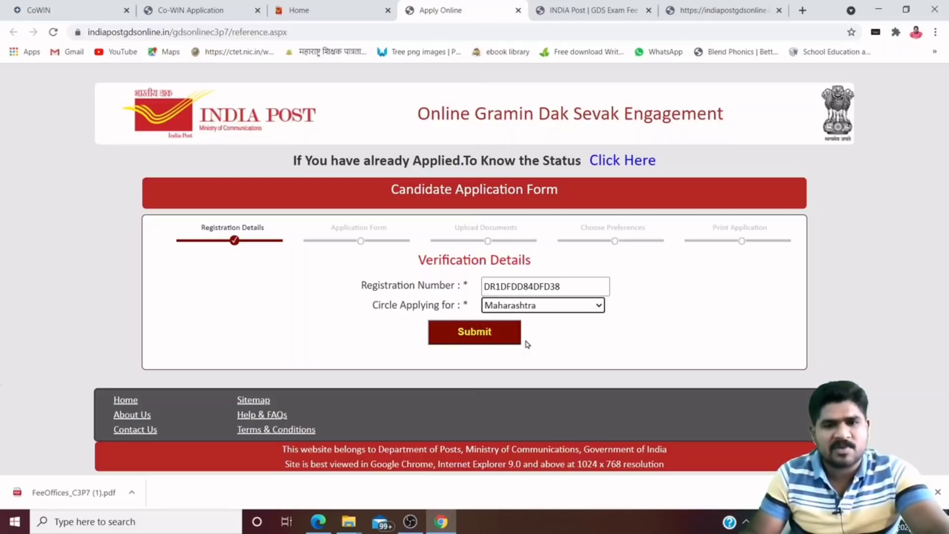
click(466, 336)
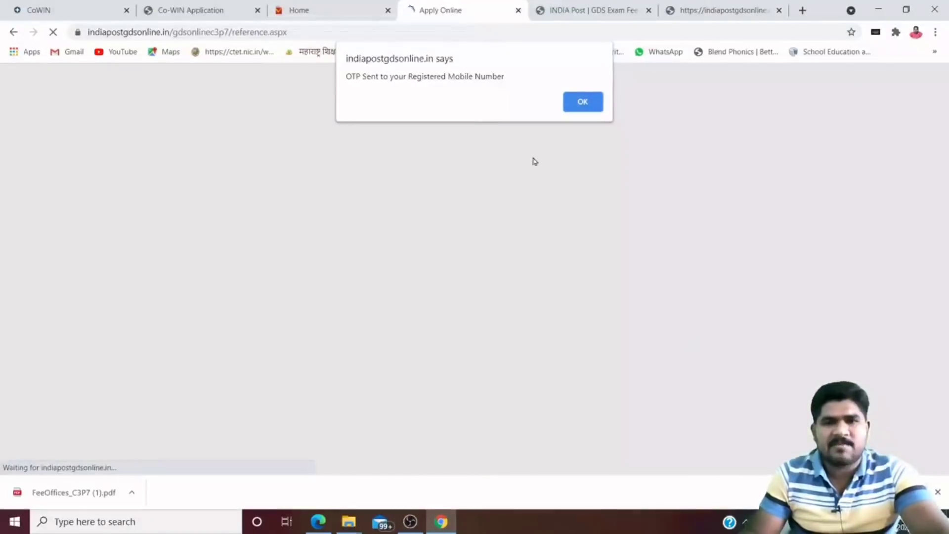
click(584, 102)
click(504, 364)
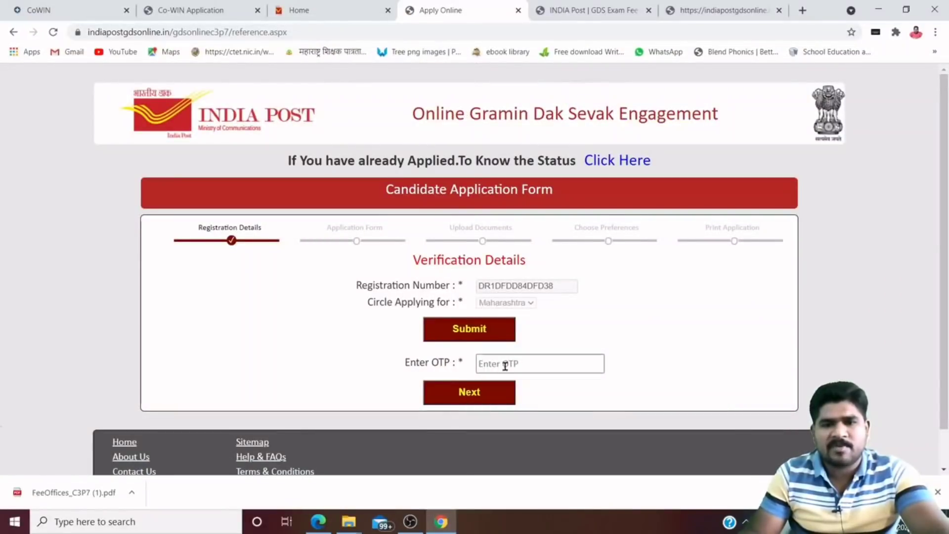
click(502, 363)
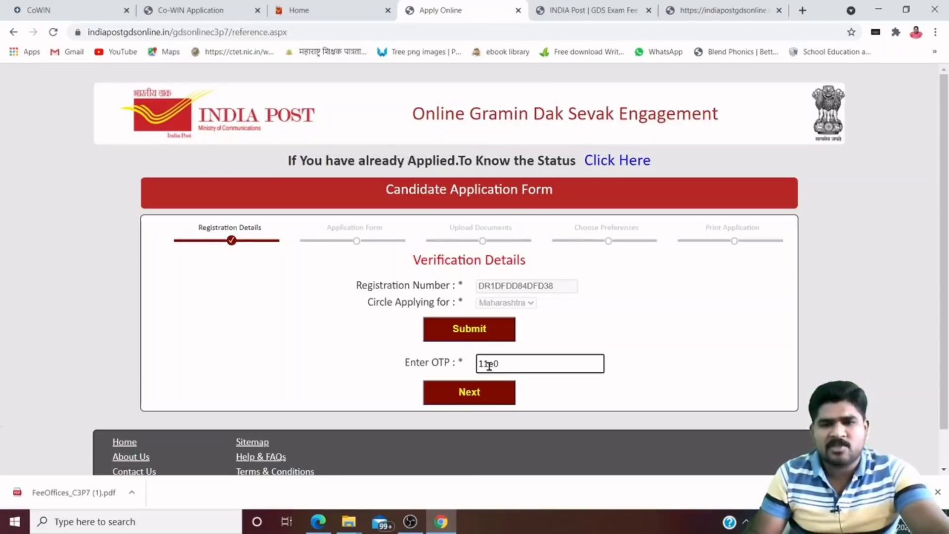
Step: Verify the OTP and complete the Present Address fields on the application
click(467, 394)
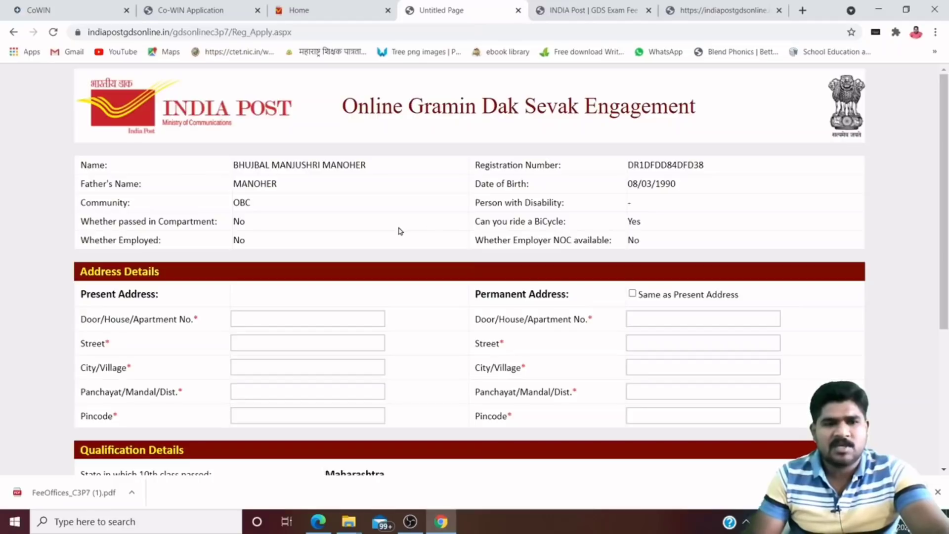
scroll(400, 230, down, 1)
scroll(401, 231, down, 3)
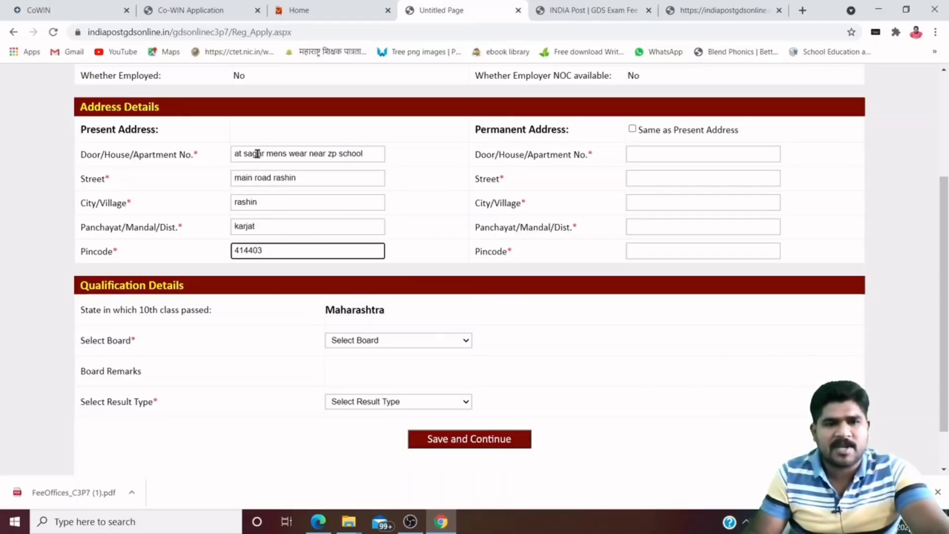
click(424, 201)
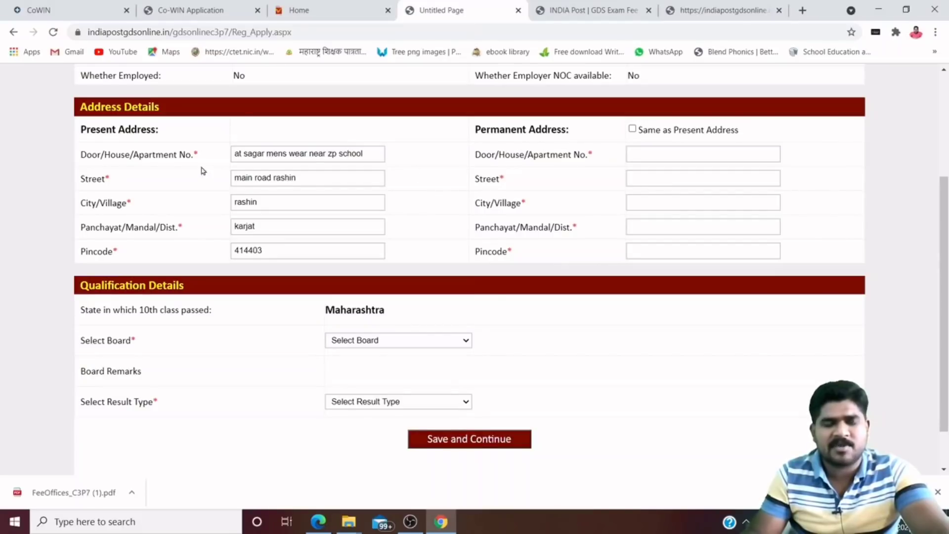
Step: Tick Same as Present Address so the permanent address copies the present one
click(633, 129)
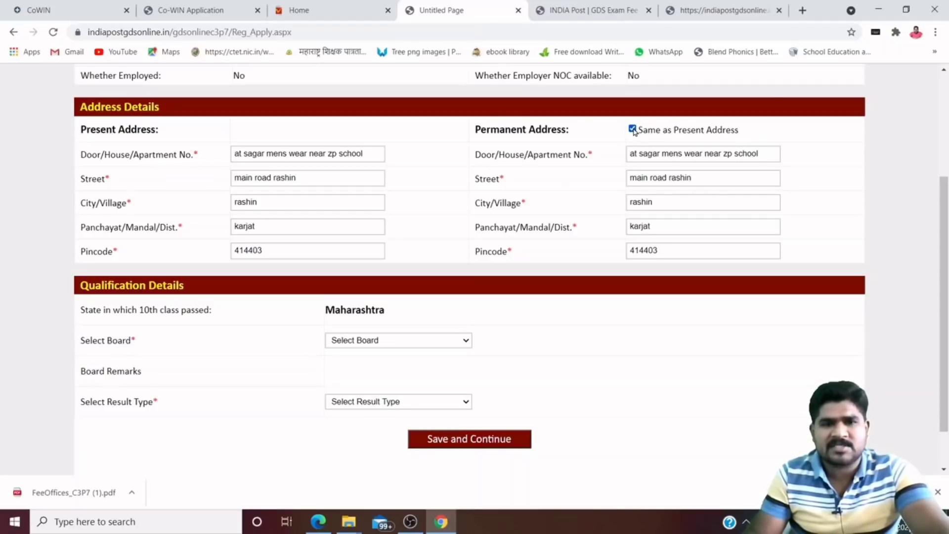
click(633, 130)
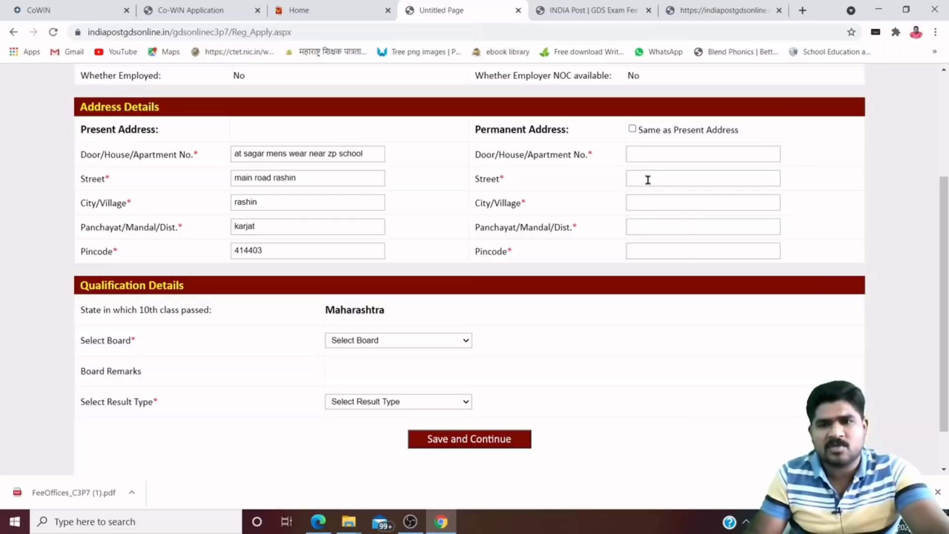
click(633, 130)
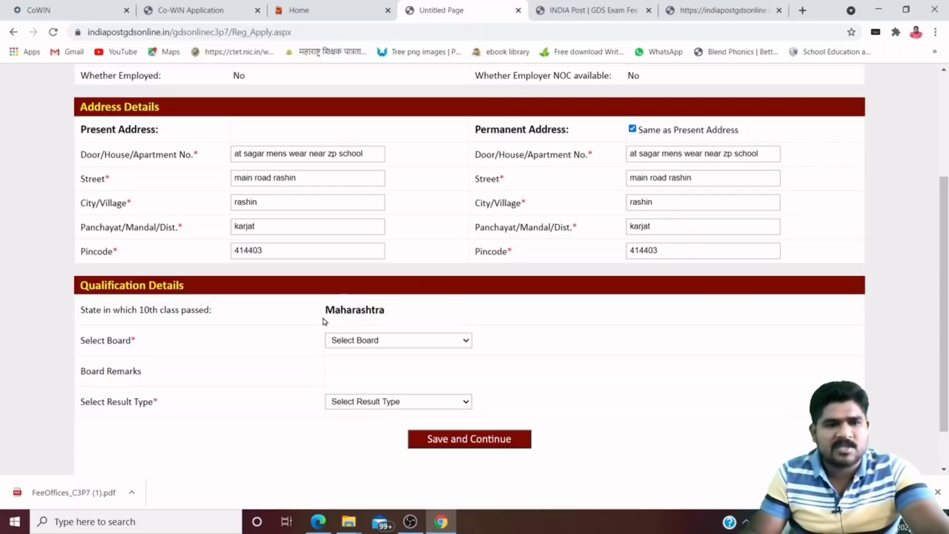
scroll(321, 321, down, 1)
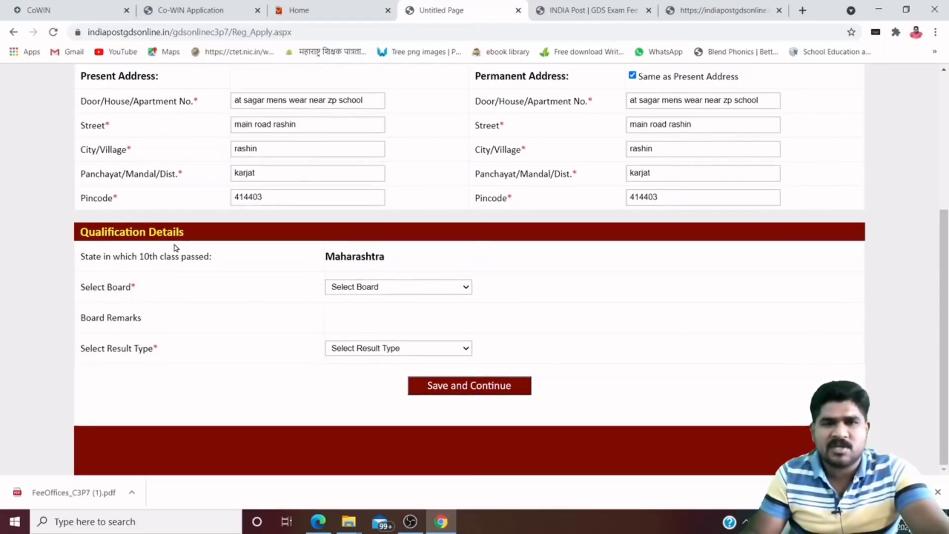
Step: Choose 'Maharashtra State Board ... With 750 Marks' as the 10th board and Marks as the result type
click(346, 287)
click(329, 307)
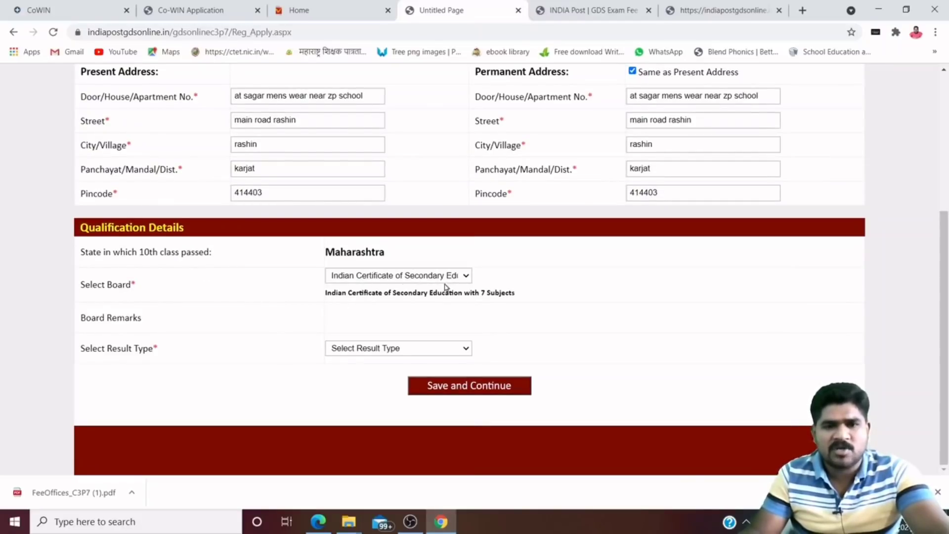
click(467, 276)
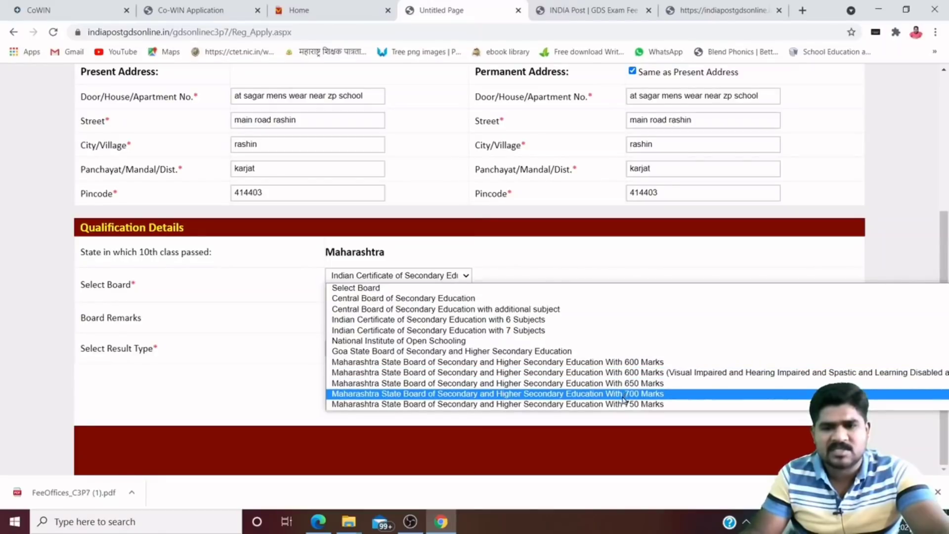
click(554, 404)
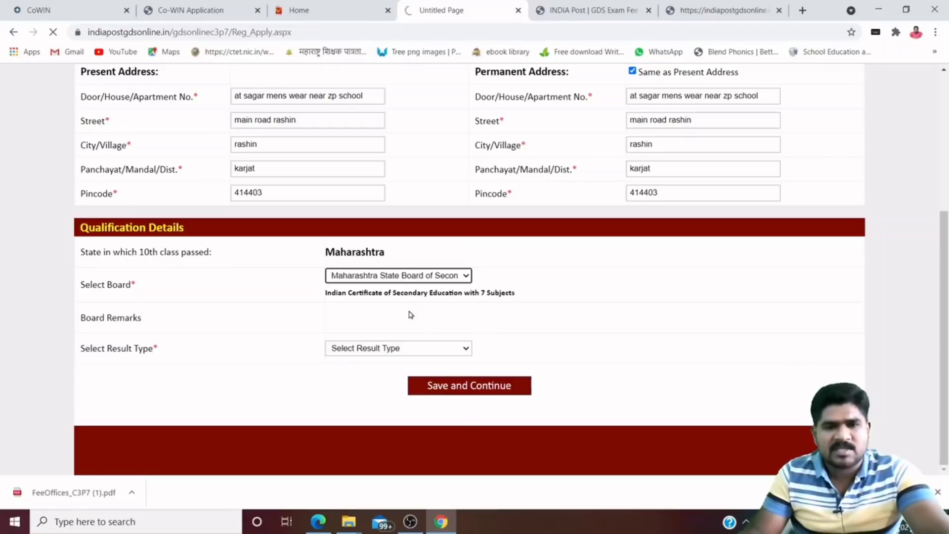
scroll(380, 310, down, 3)
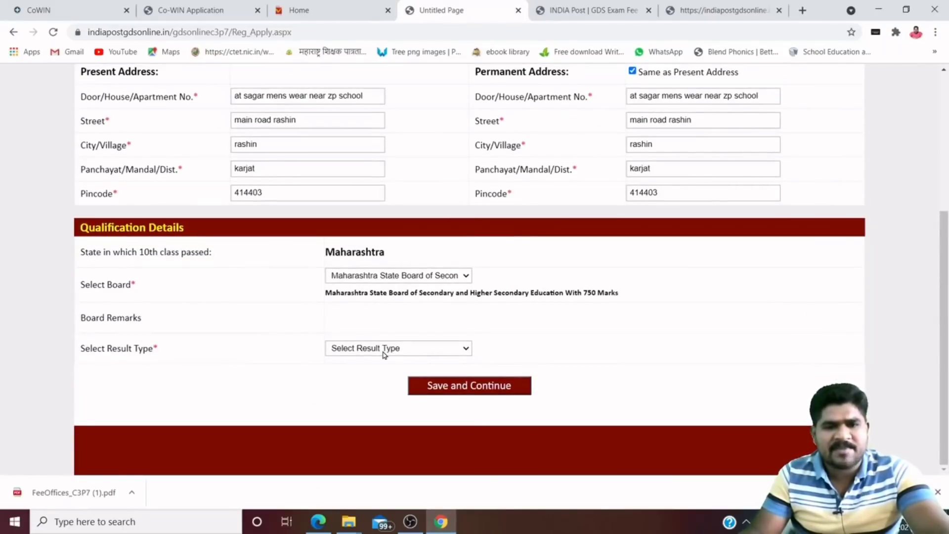
click(467, 349)
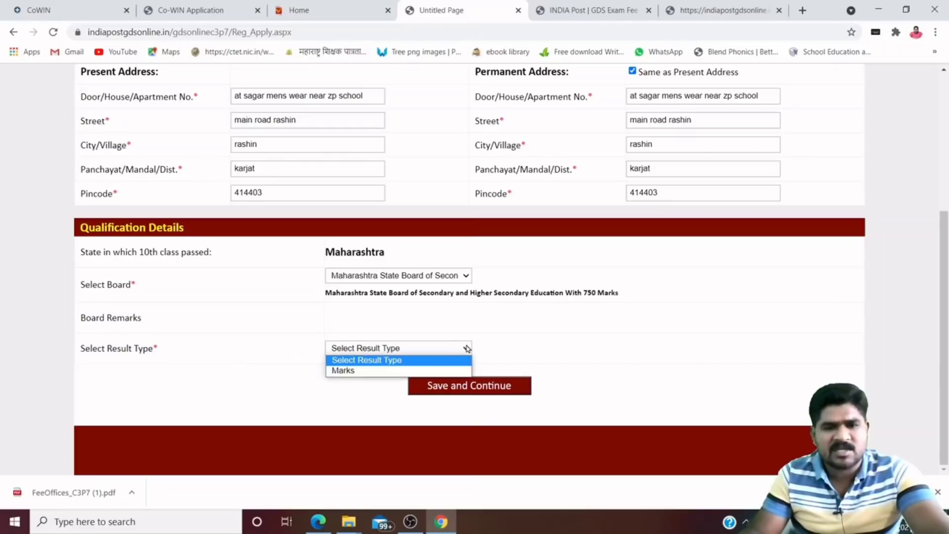
click(368, 370)
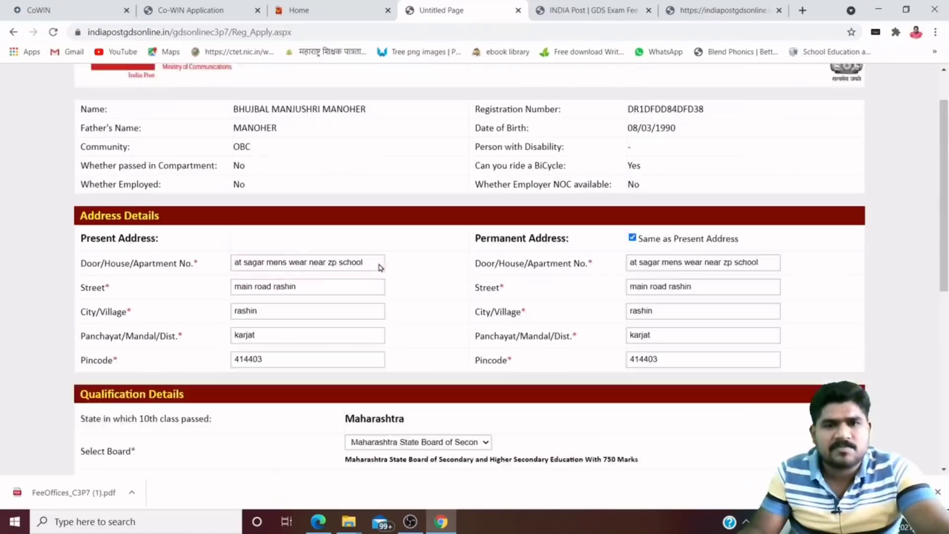
Step: Keep Hindi as the Second Language and Marathi as the First Language subject
scroll(380, 267, down, 3)
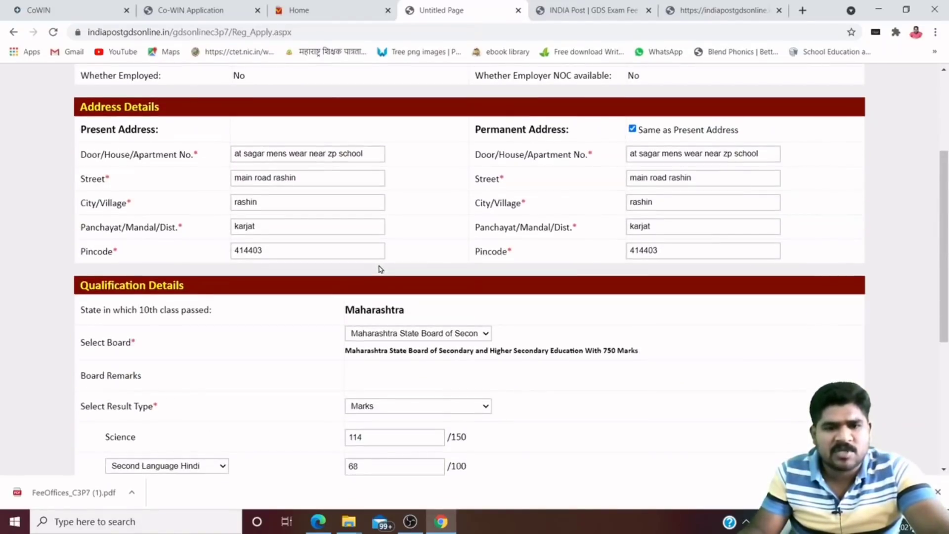
scroll(379, 269, down, 3)
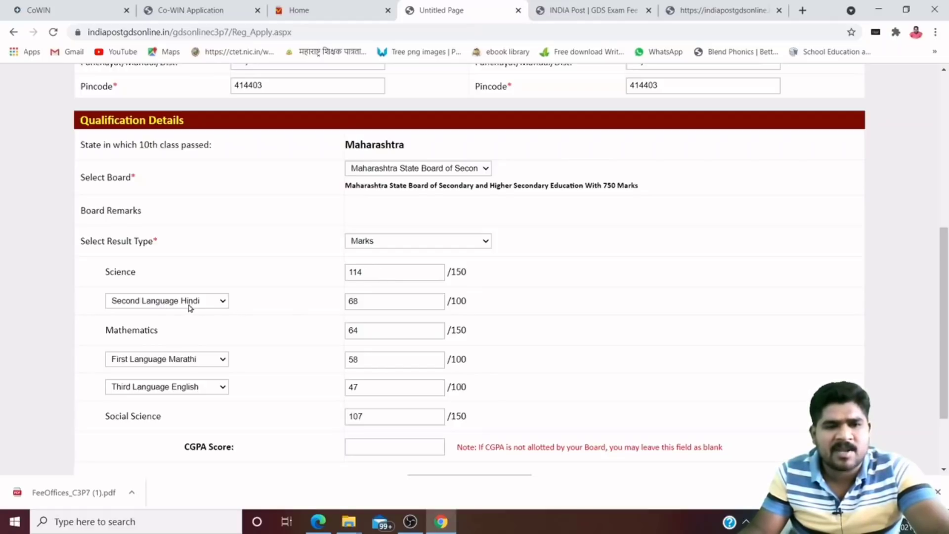
click(223, 302)
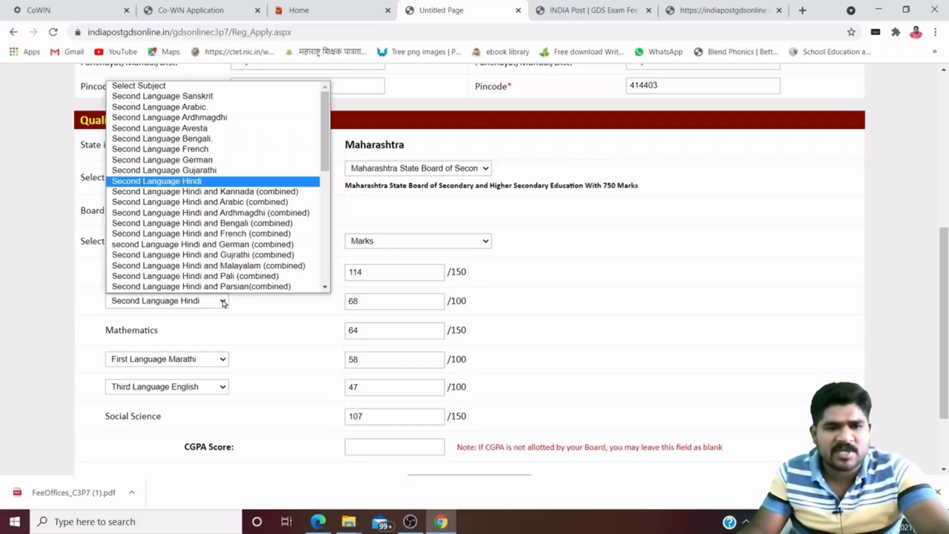
click(210, 182)
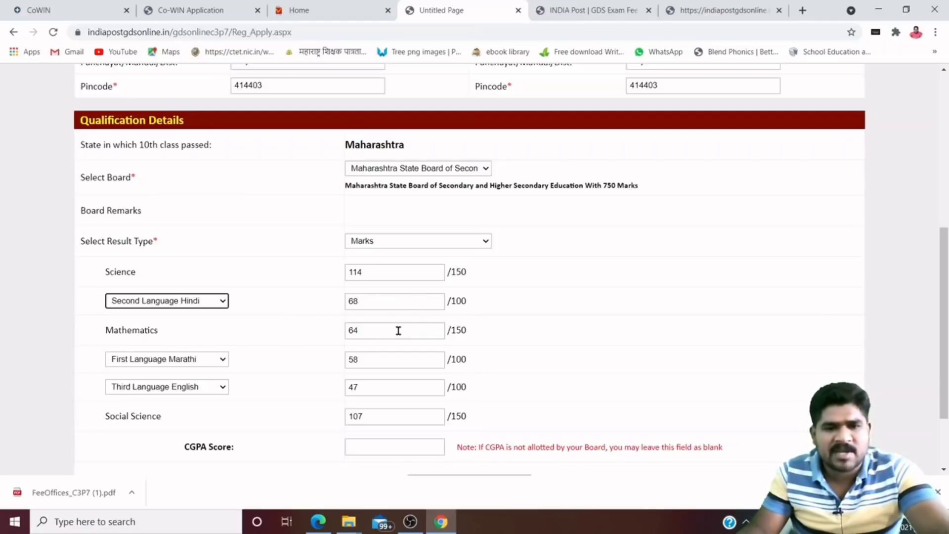
click(224, 361)
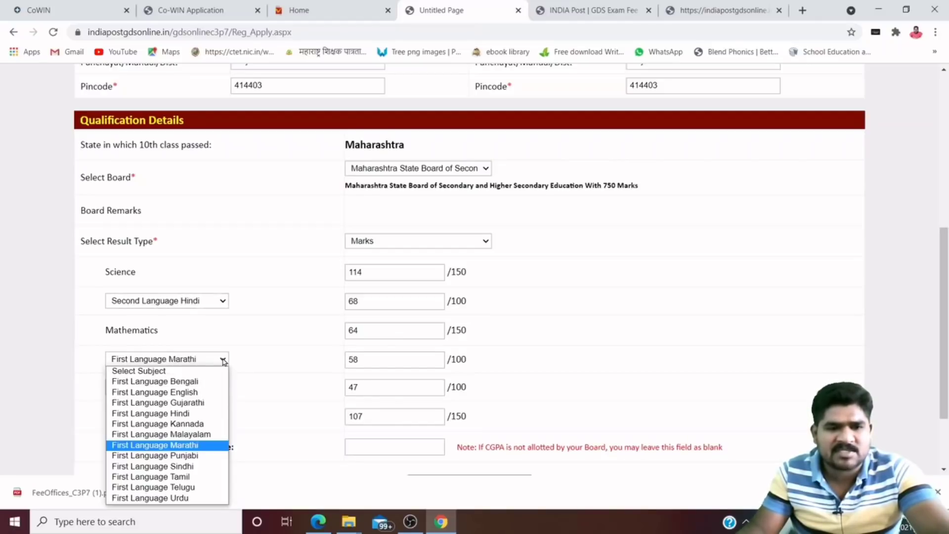
click(179, 448)
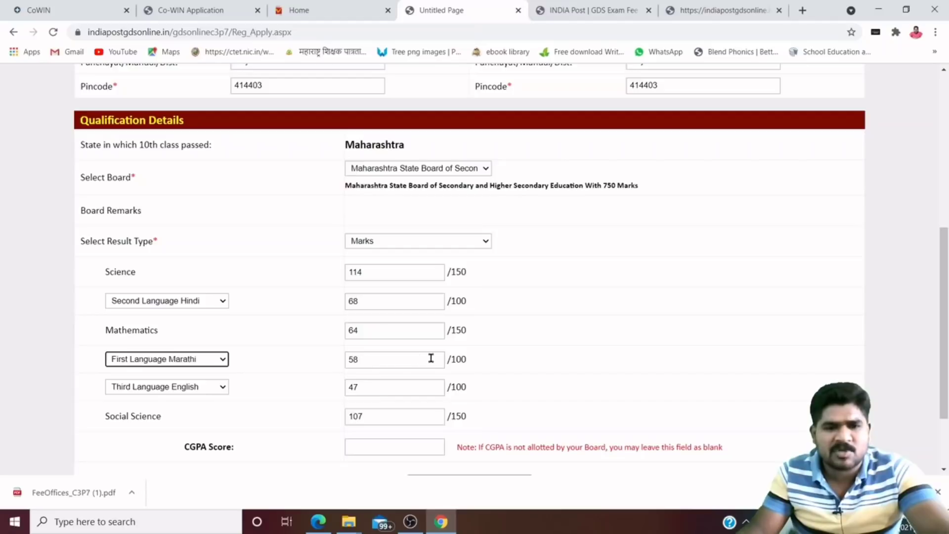
Step: Keep English as the Third Language subject and scroll down to Save and Continue
click(217, 394)
click(221, 390)
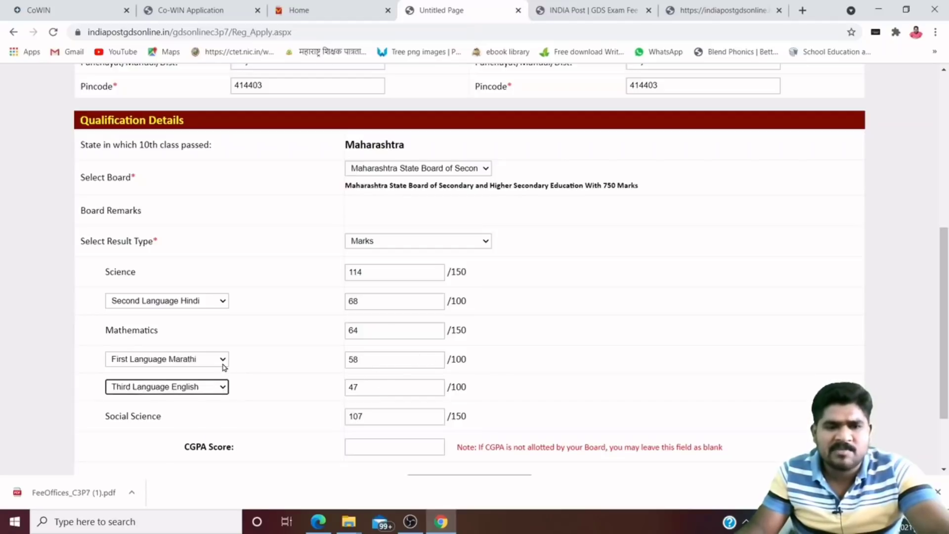
click(222, 391)
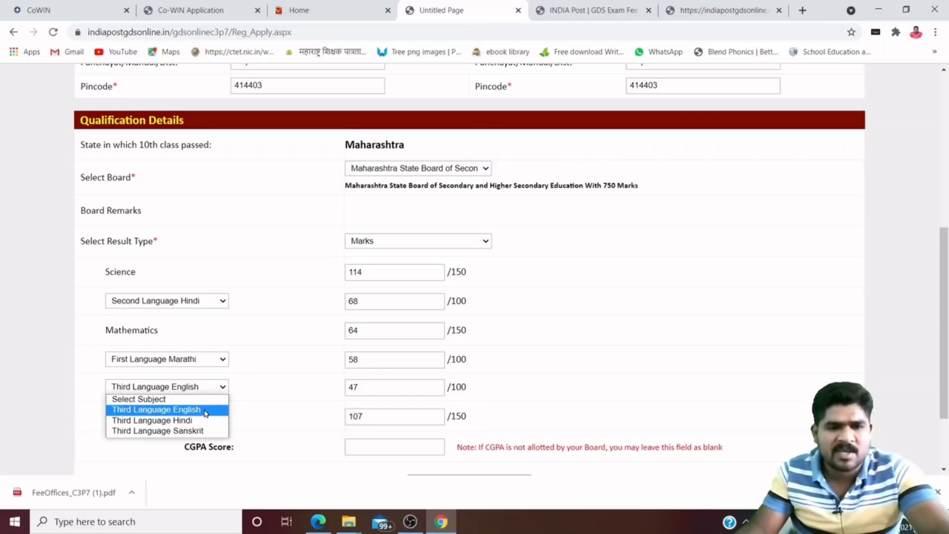
click(206, 409)
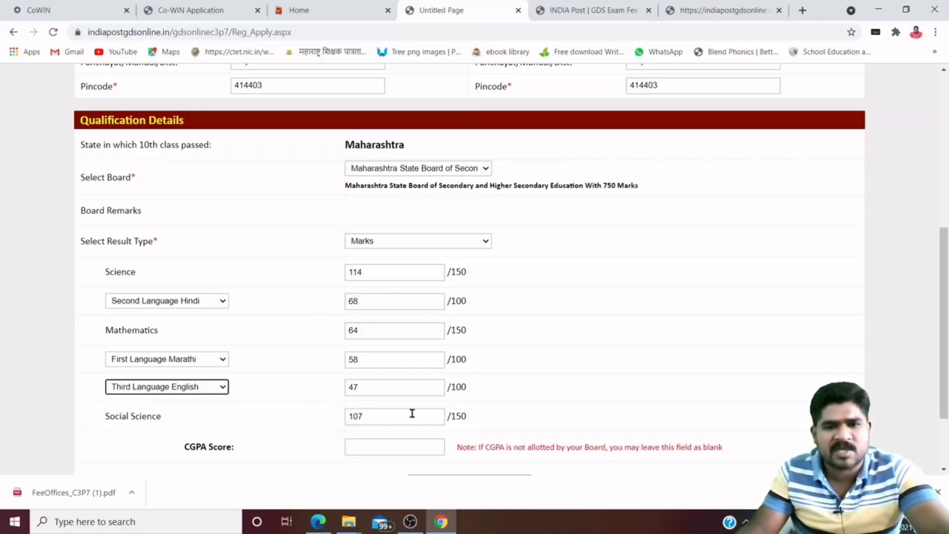
scroll(380, 352, down, 2)
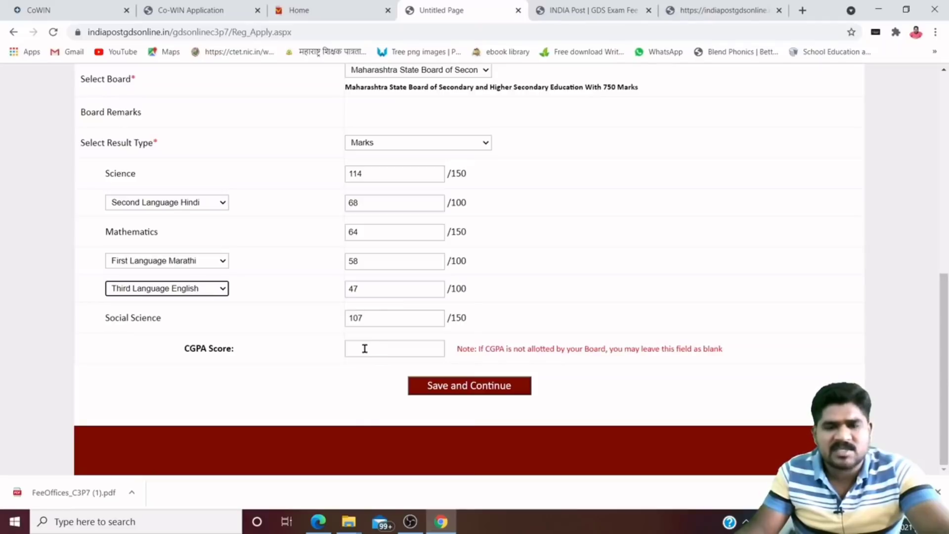
scroll(375, 271, up, 6)
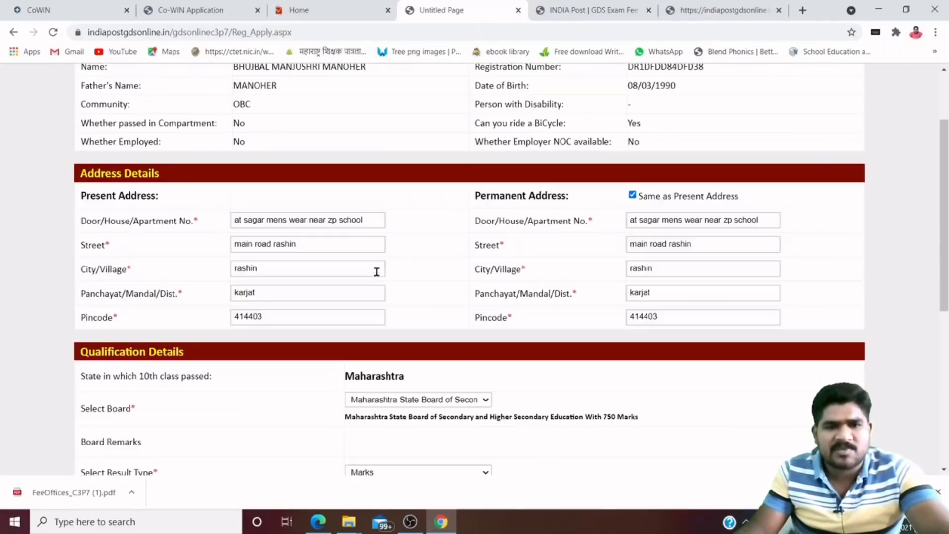
scroll(377, 282, down, 6)
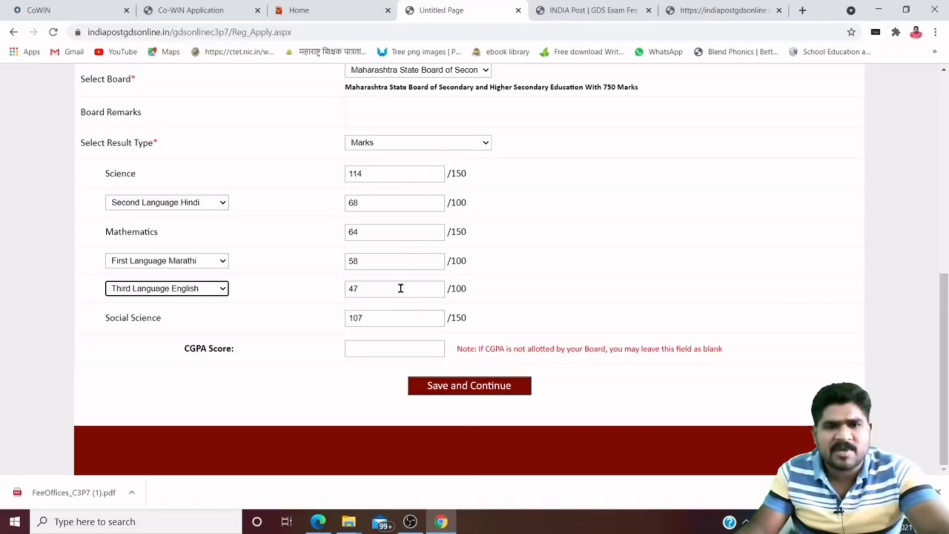
Step: Save the qualification details, then review the empty photo, signature and marks memo uploads
click(459, 390)
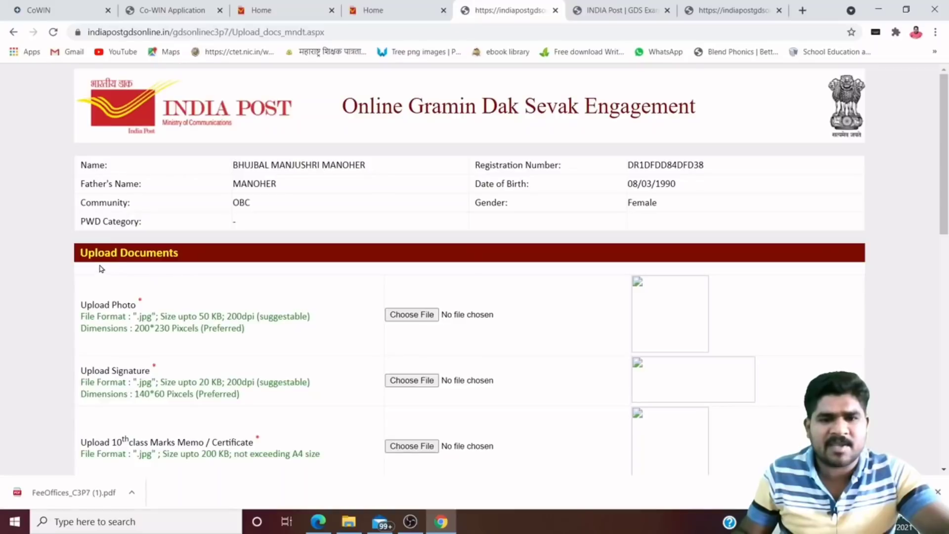
scroll(256, 269, down, 3)
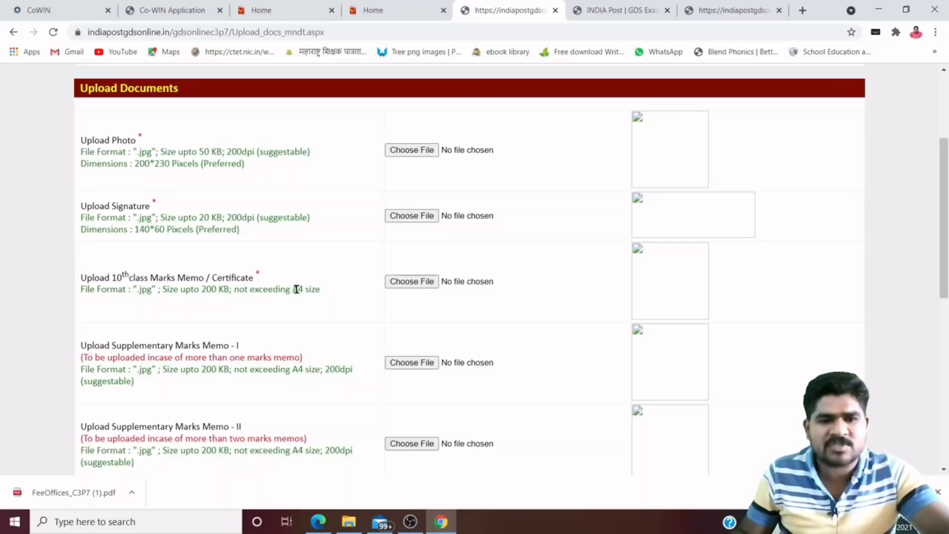
scroll(278, 357, down, 3)
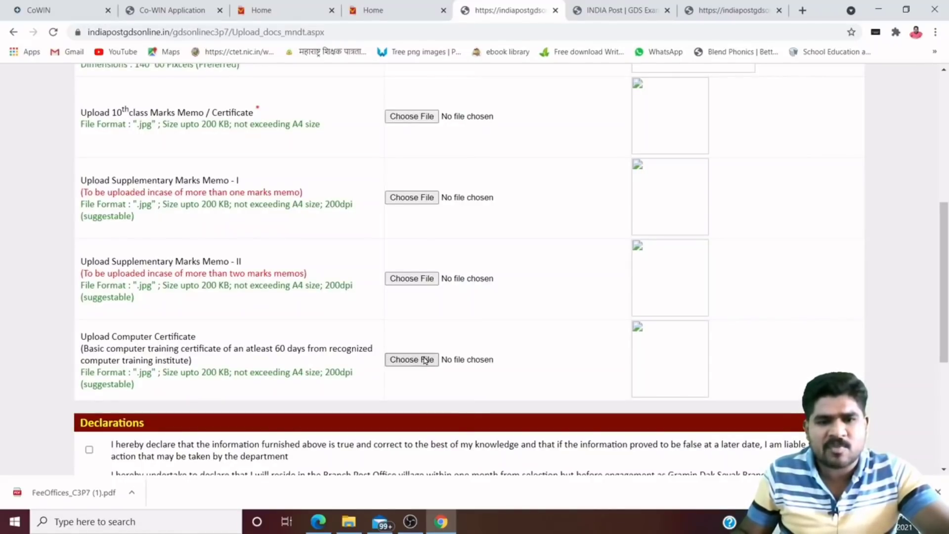
scroll(424, 361, up, 7)
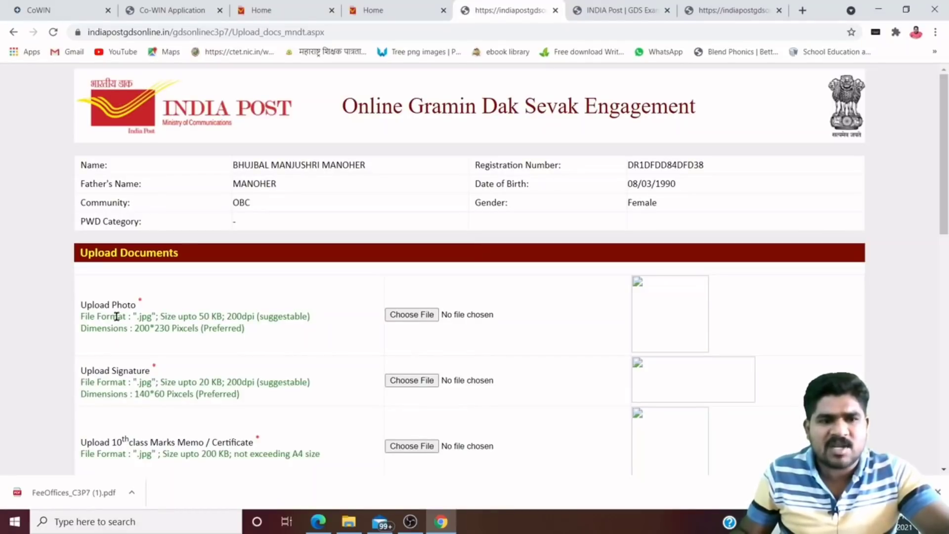
scroll(143, 391, down, 3)
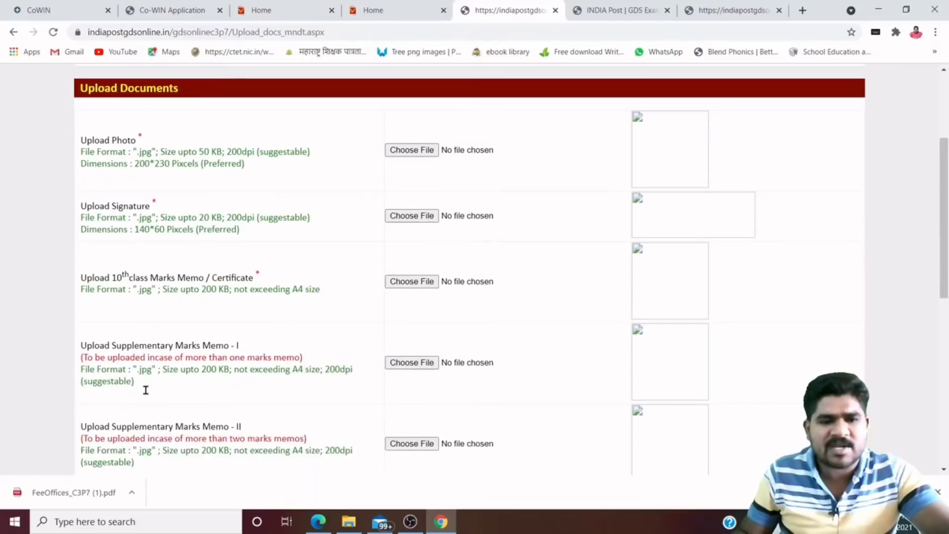
scroll(167, 323, up, 3)
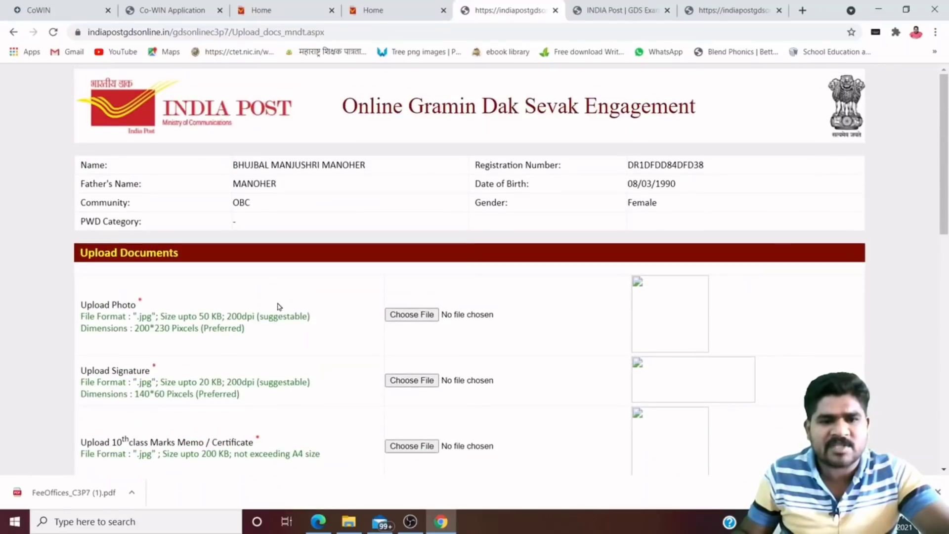
Step: Upload the applicant's photo image from Downloads to Upload Photo
click(412, 315)
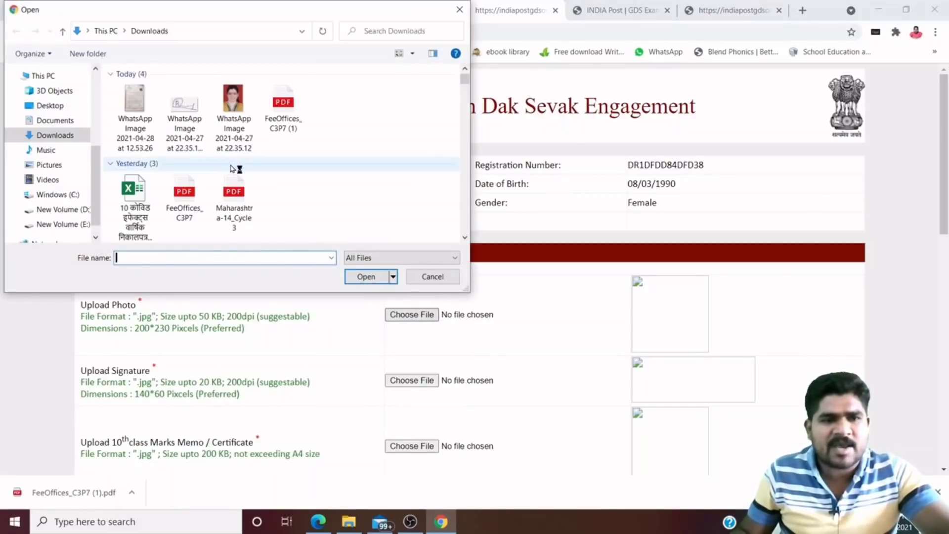
click(235, 107)
click(367, 277)
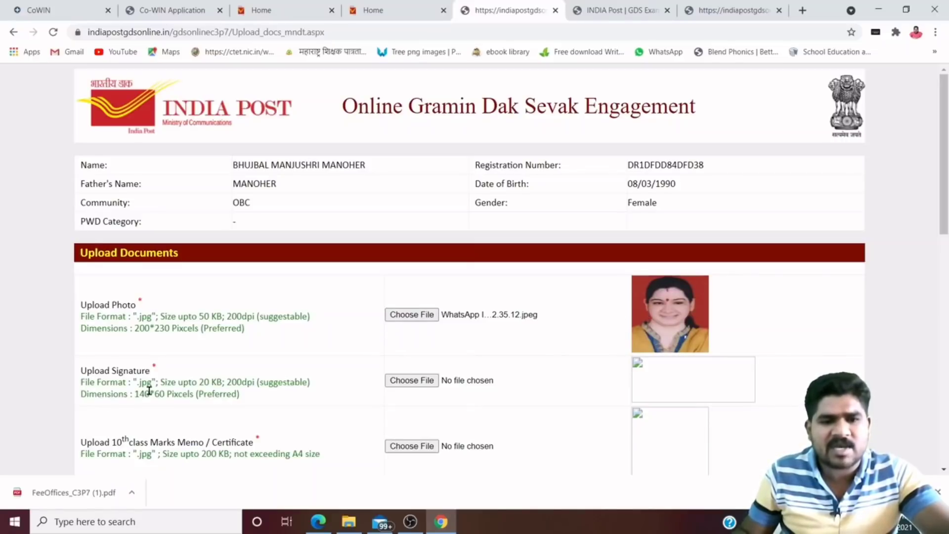
Step: Upload the signature image from Downloads to Upload Signature
scroll(148, 391, down, 3)
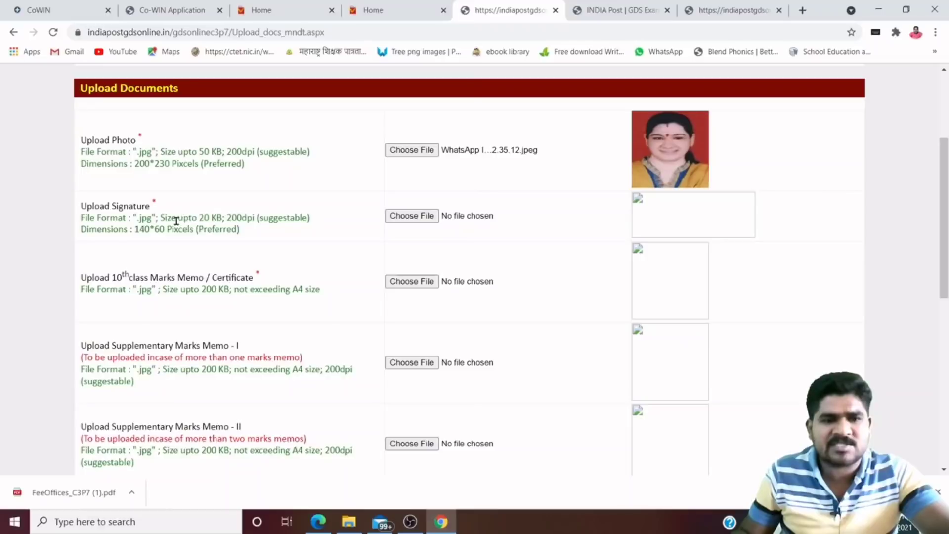
click(414, 216)
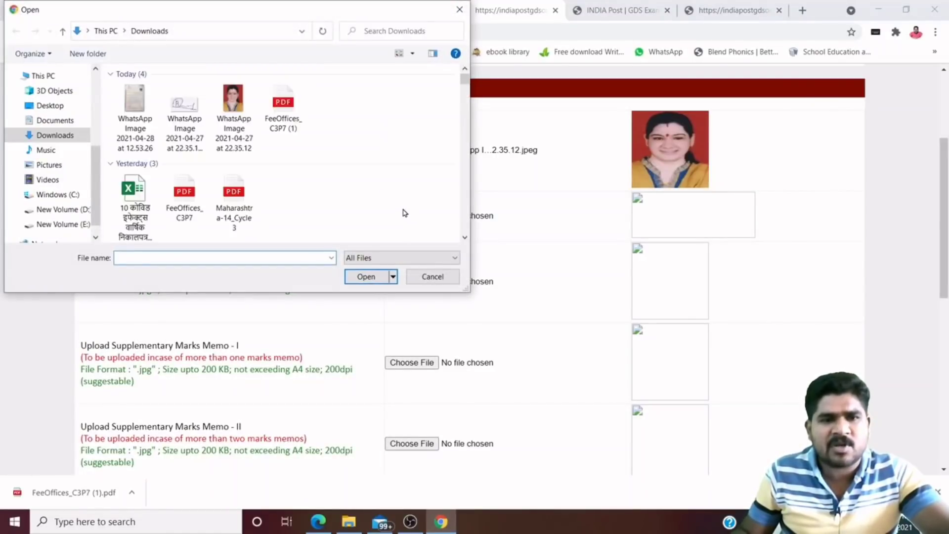
click(182, 110)
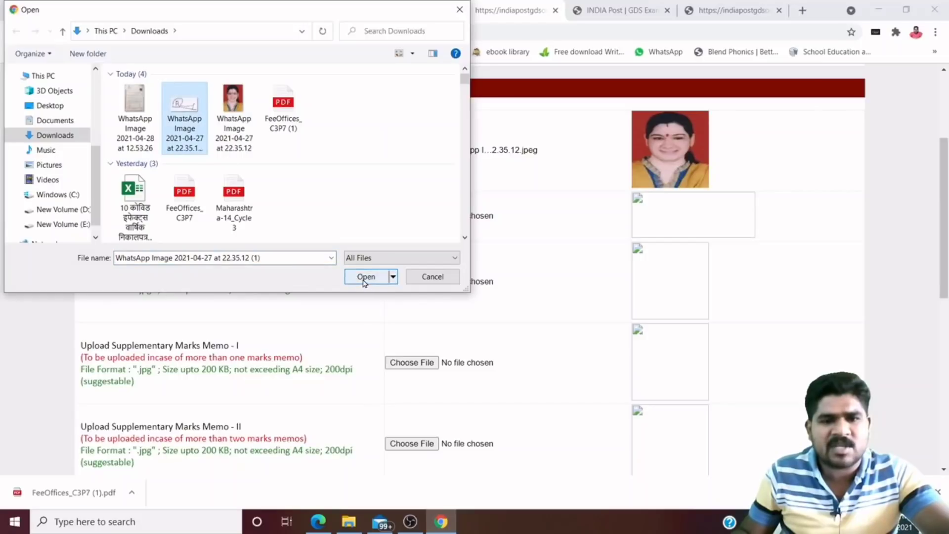
click(365, 278)
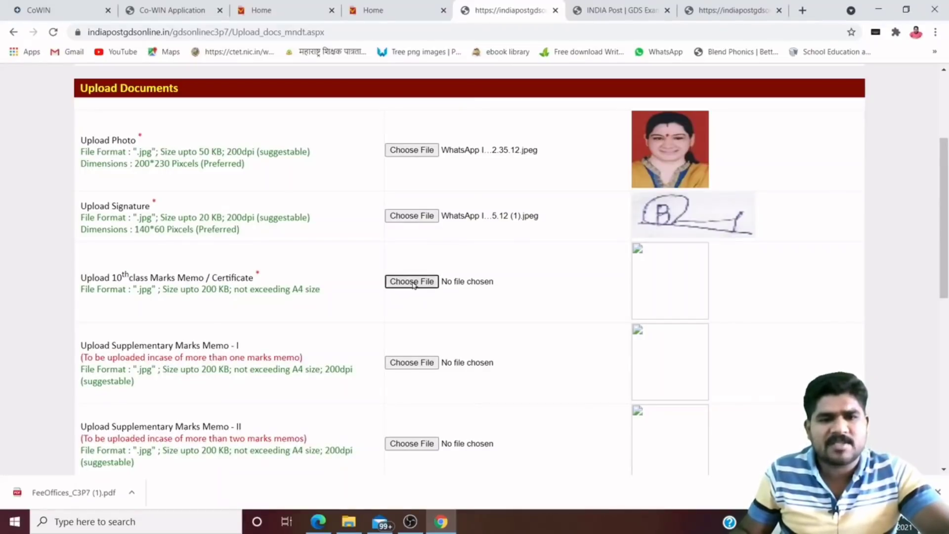
Step: Attach the 10th-class marks memo image from Downloads
click(413, 283)
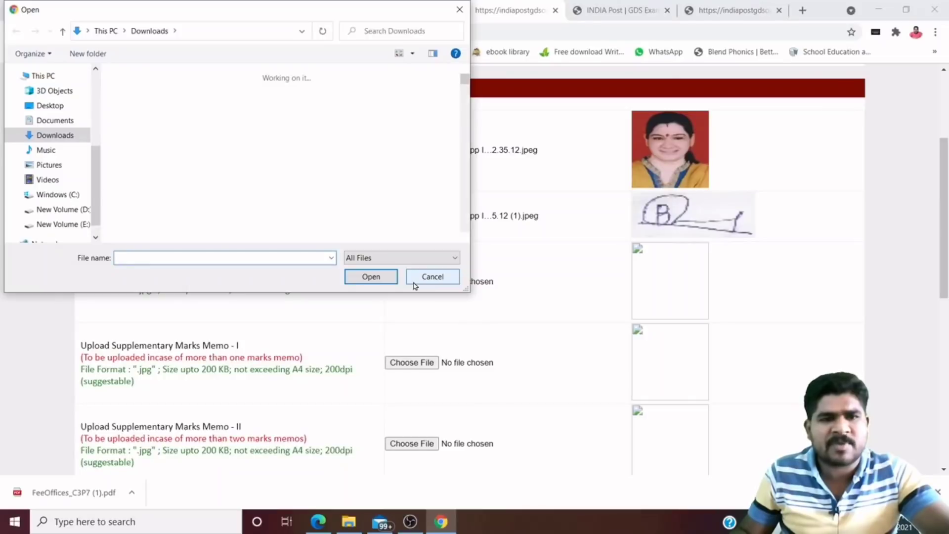
click(135, 117)
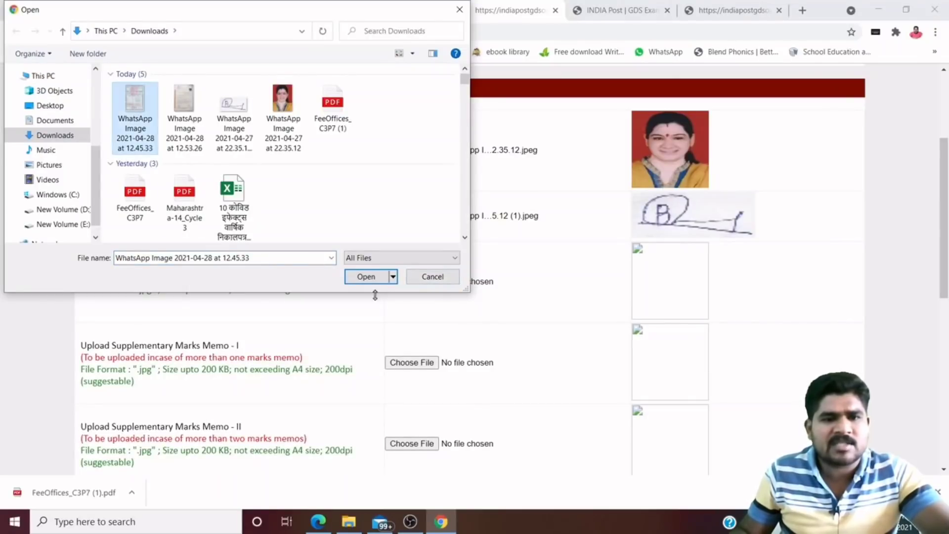
click(366, 276)
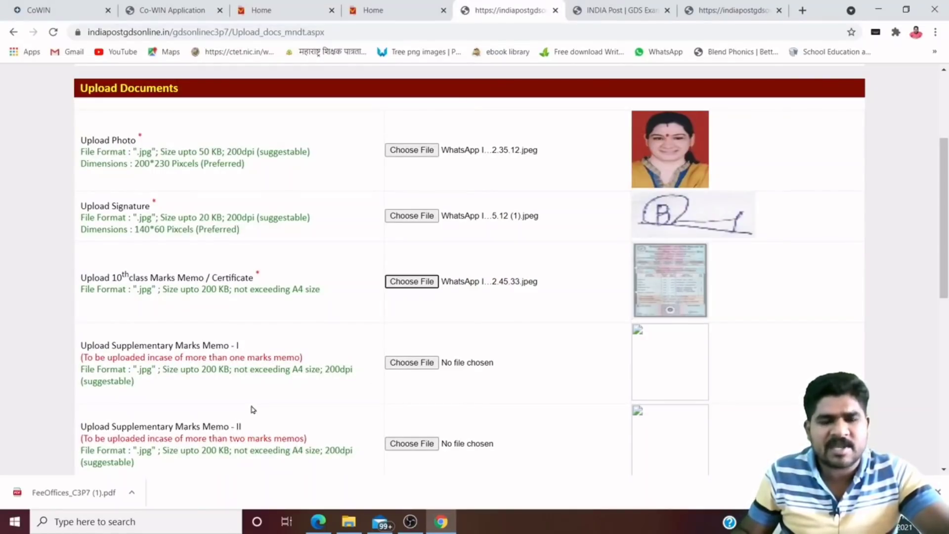
Step: Attach the WhatsApp computer certificate image and scroll through all the upload previews
scroll(333, 359, down, 3)
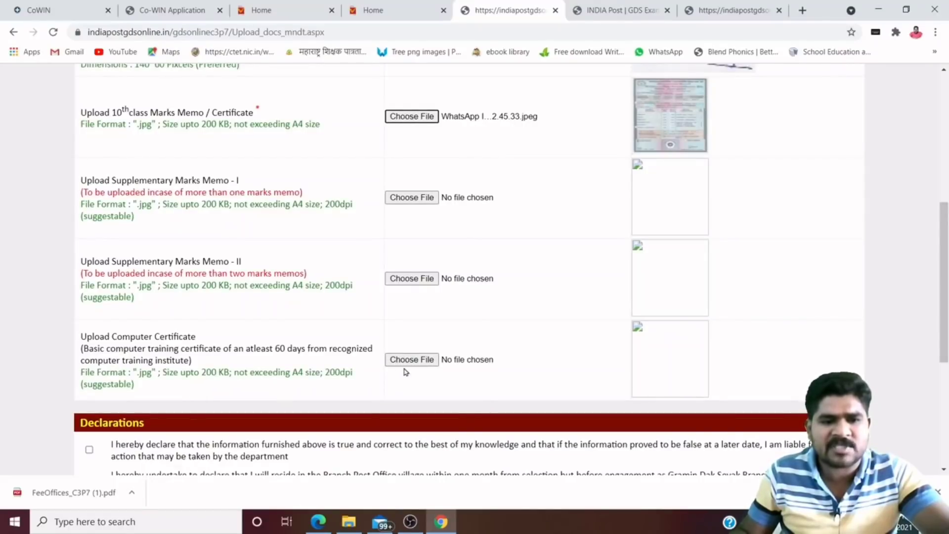
click(412, 362)
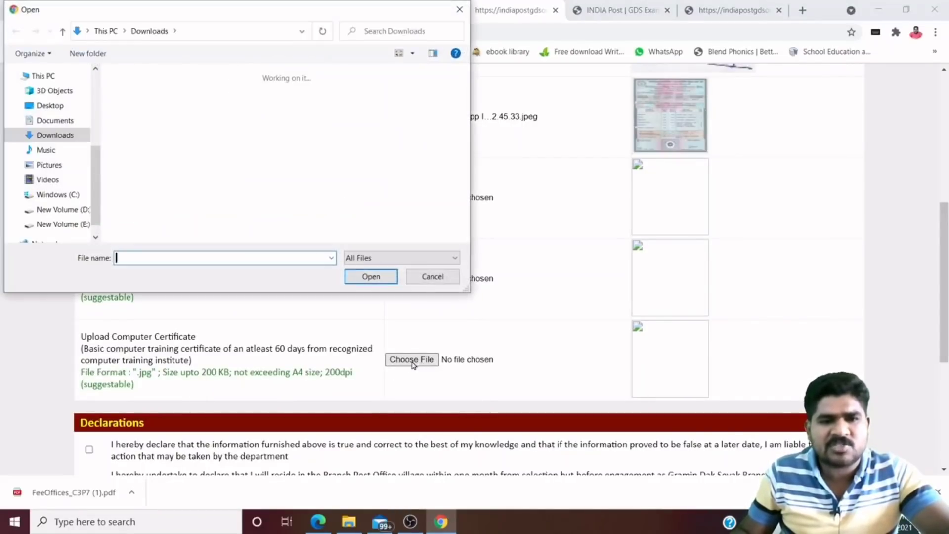
click(186, 107)
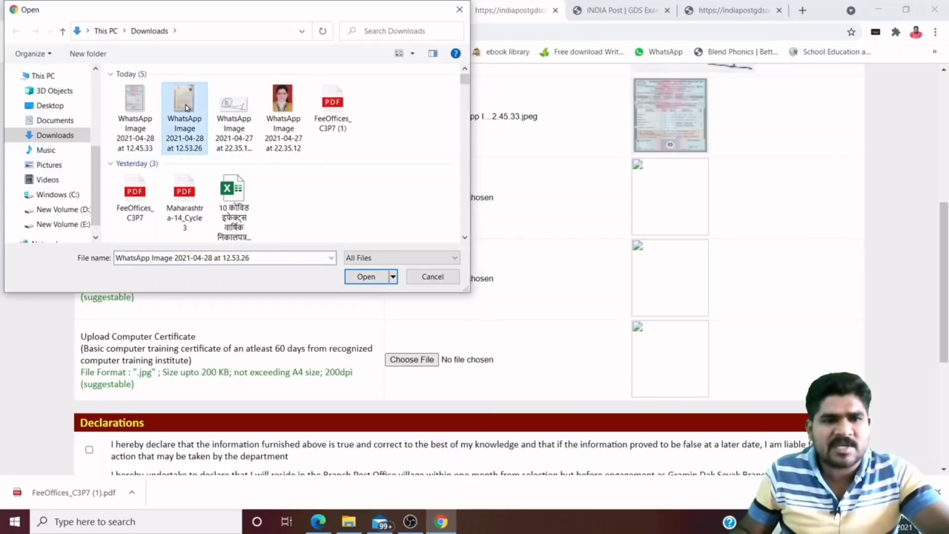
click(365, 277)
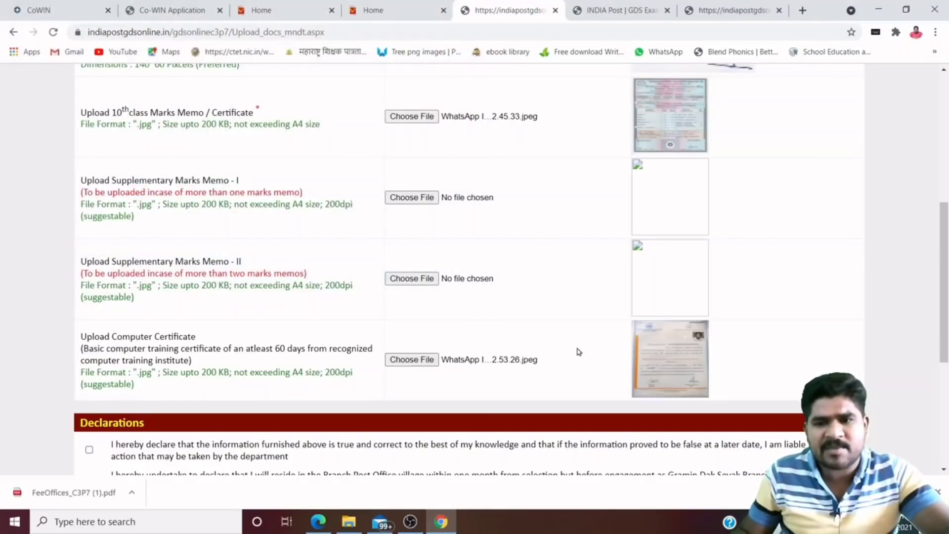
scroll(652, 342, up, 7)
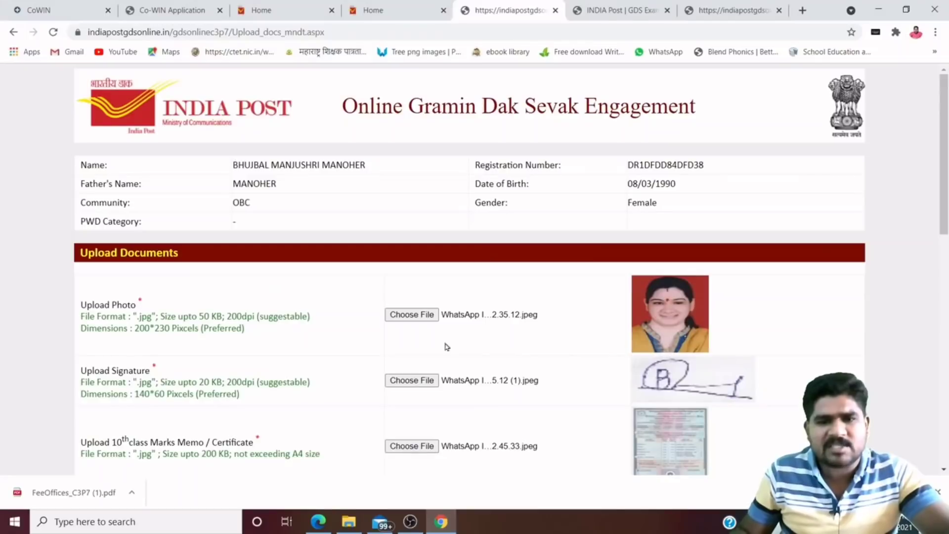
scroll(419, 384, down, 2)
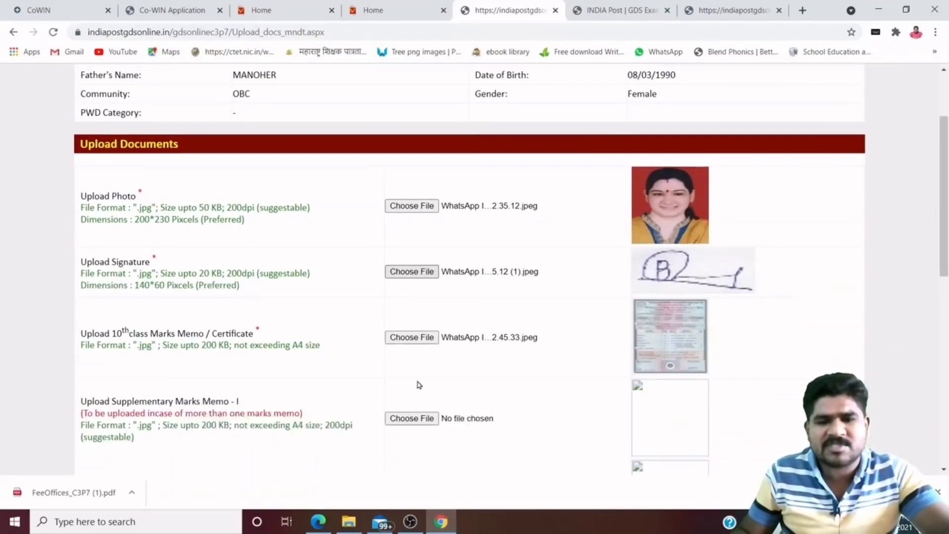
scroll(420, 385, down, 1)
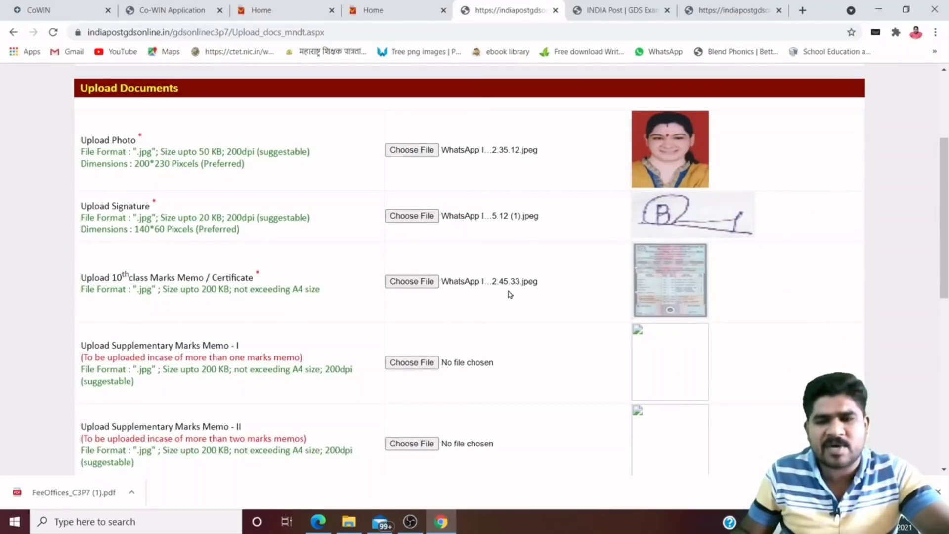
scroll(510, 294, down, 6)
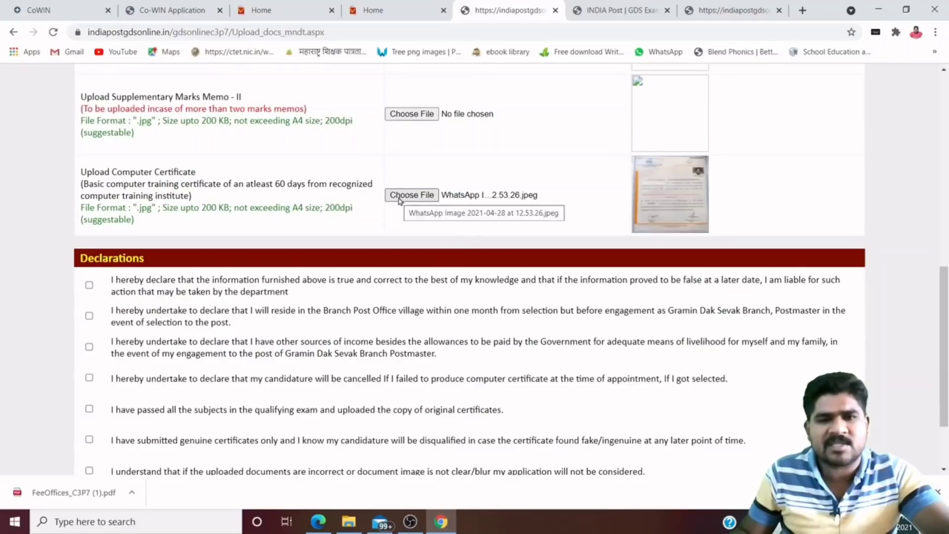
scroll(472, 187, up, 6)
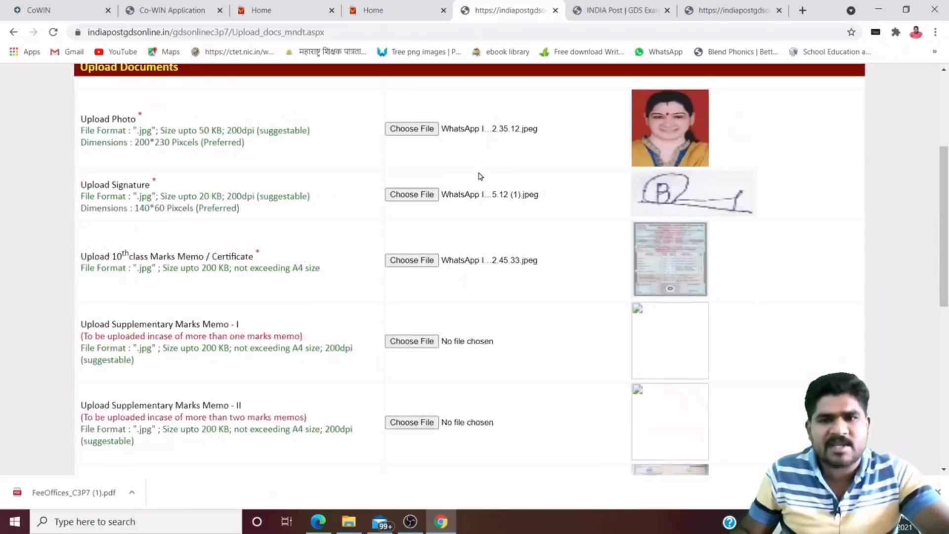
scroll(494, 351, down, 3)
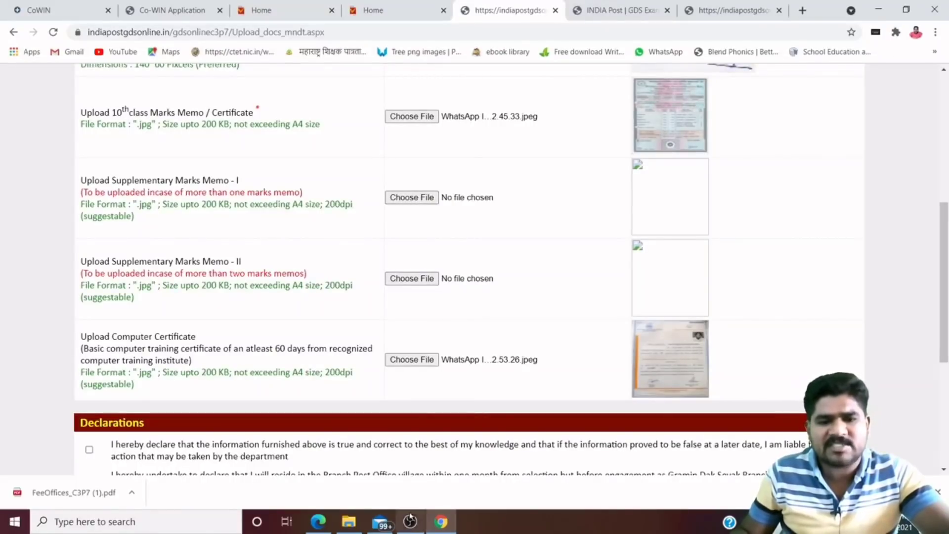
Step: Tick the fourth through seventh declarations and continue to the Caste/EWS Certificate page
scroll(85, 290, down, 3)
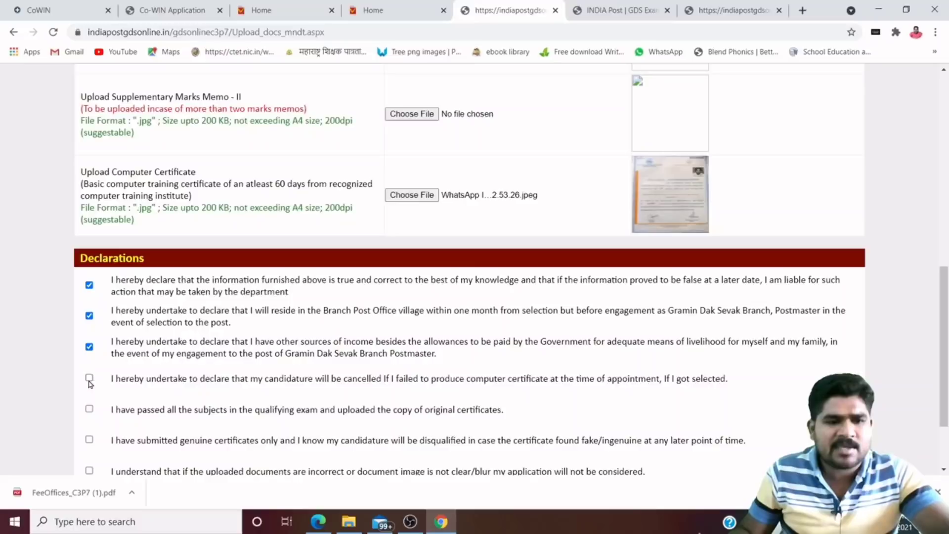
click(89, 378)
click(89, 409)
click(89, 440)
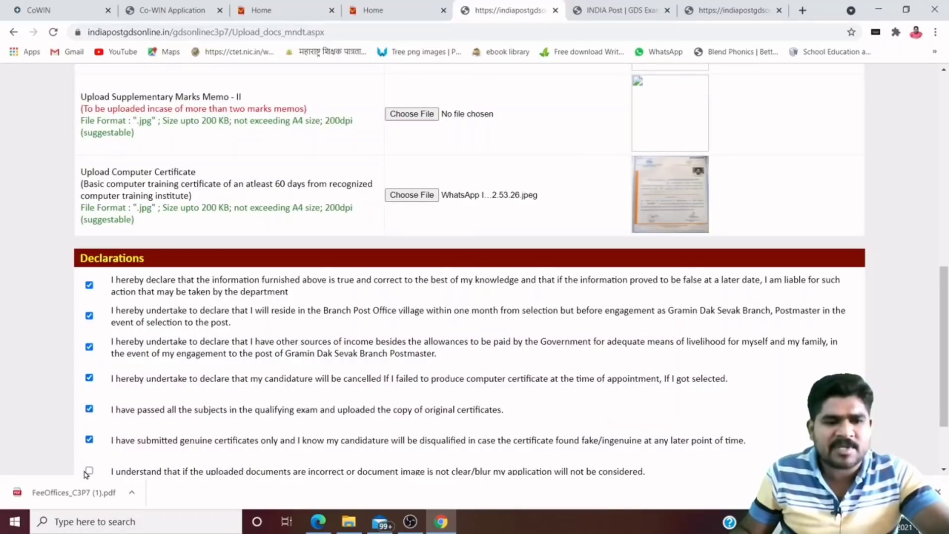
click(89, 470)
scroll(162, 411, down, 2)
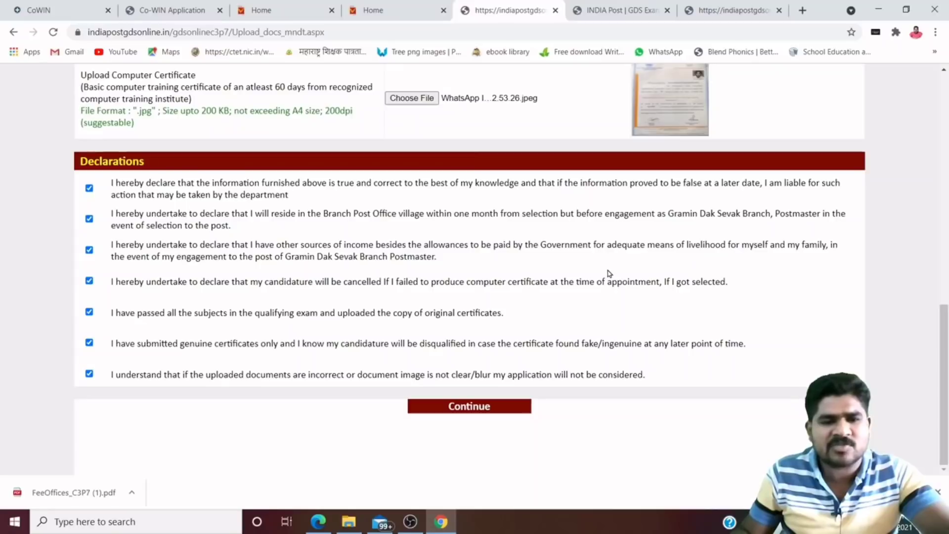
click(466, 407)
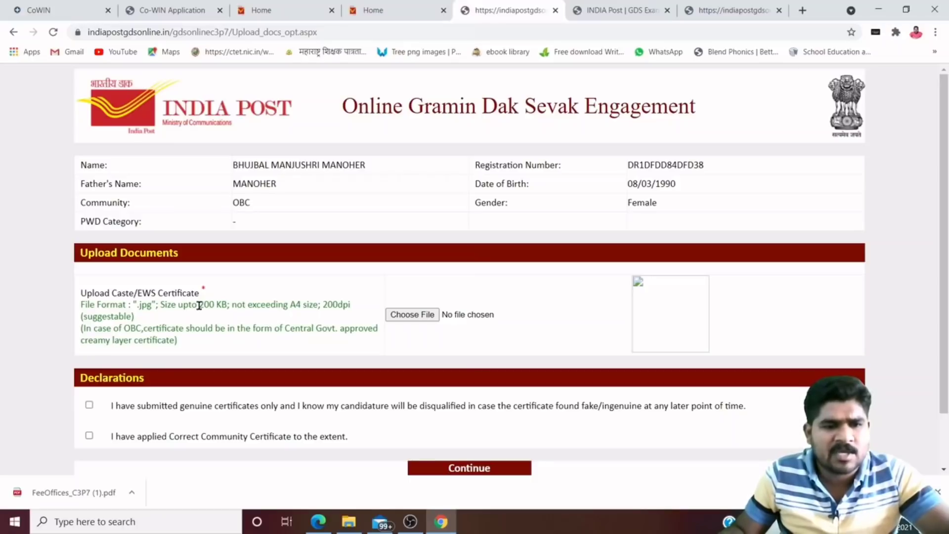
Step: Attach the caste certificate image from Downloads, accept the declarations, and continue to post preferences
click(416, 315)
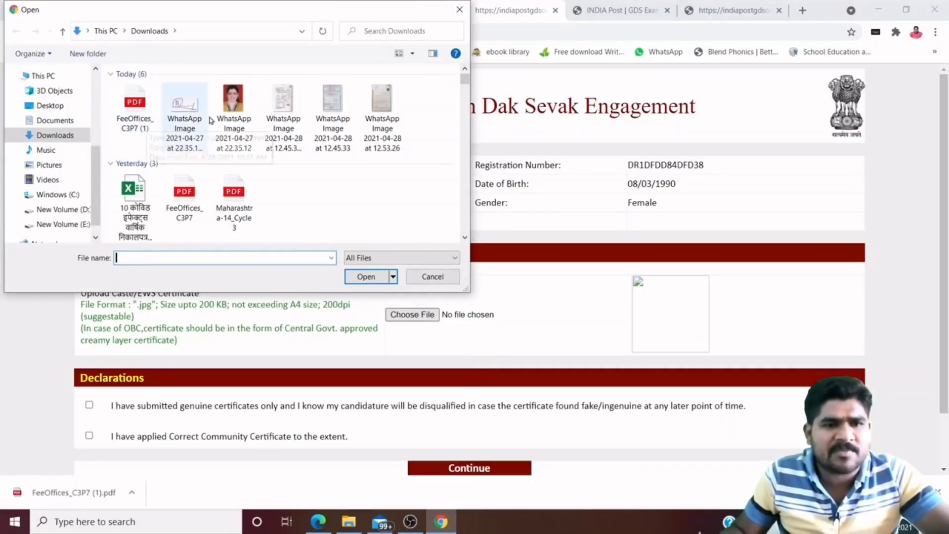
click(282, 117)
click(366, 276)
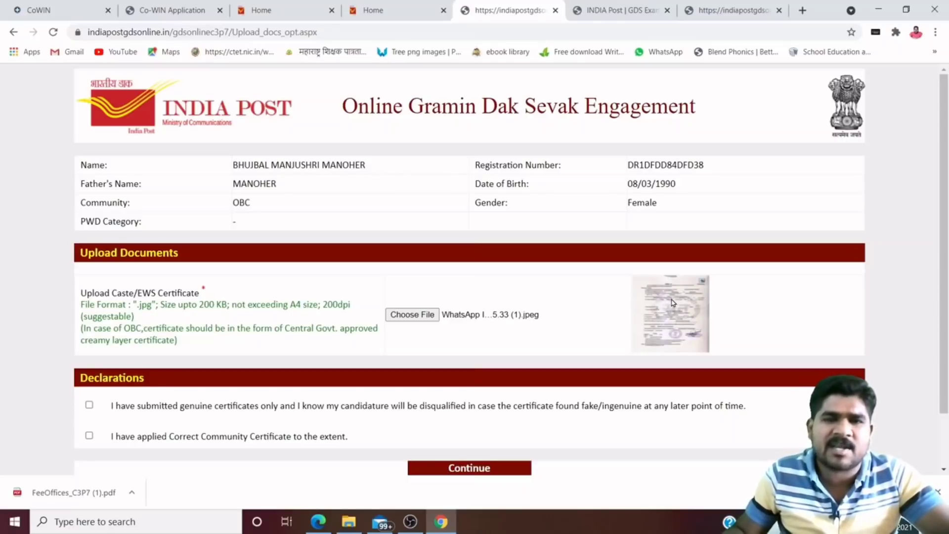
scroll(536, 303, down, 1)
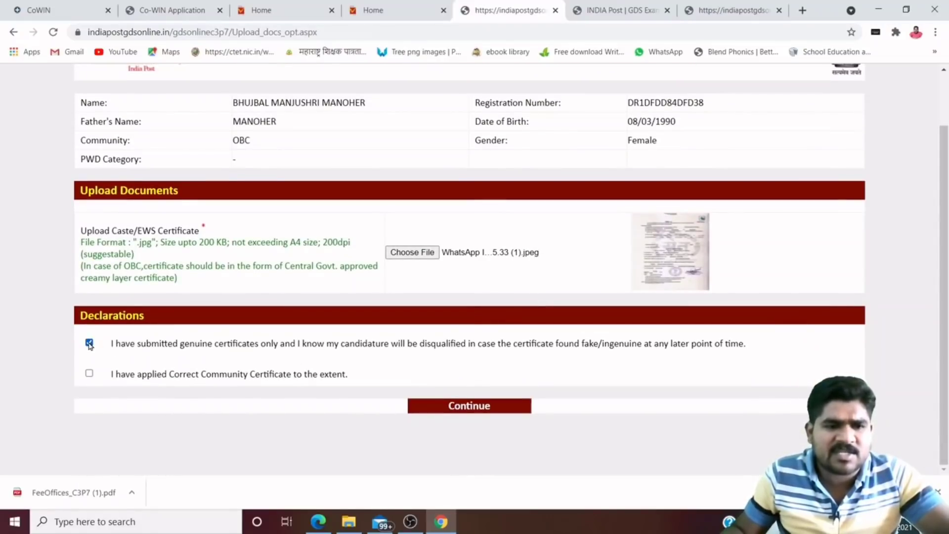
click(470, 406)
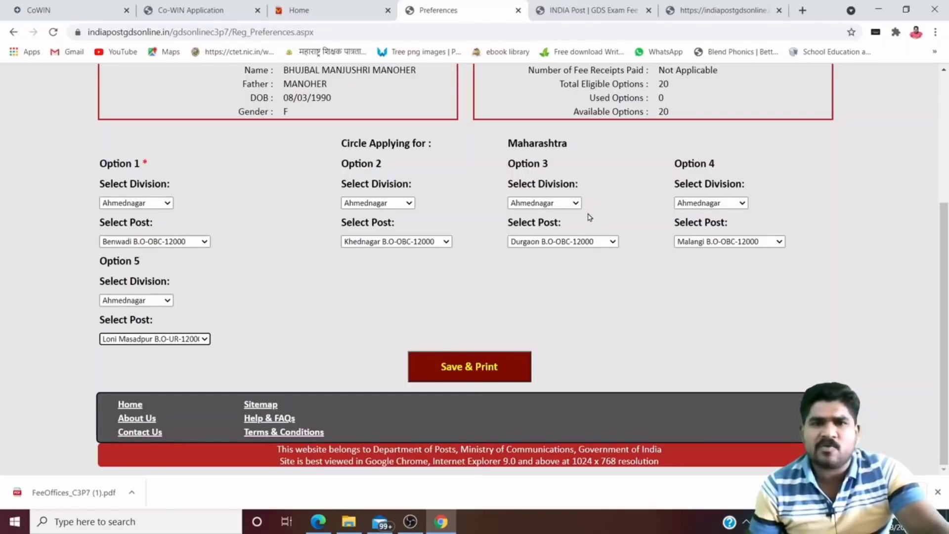
Step: Set Option 1 to Ahmednagar division with post Benwadi B.O-OBC-12000
click(165, 203)
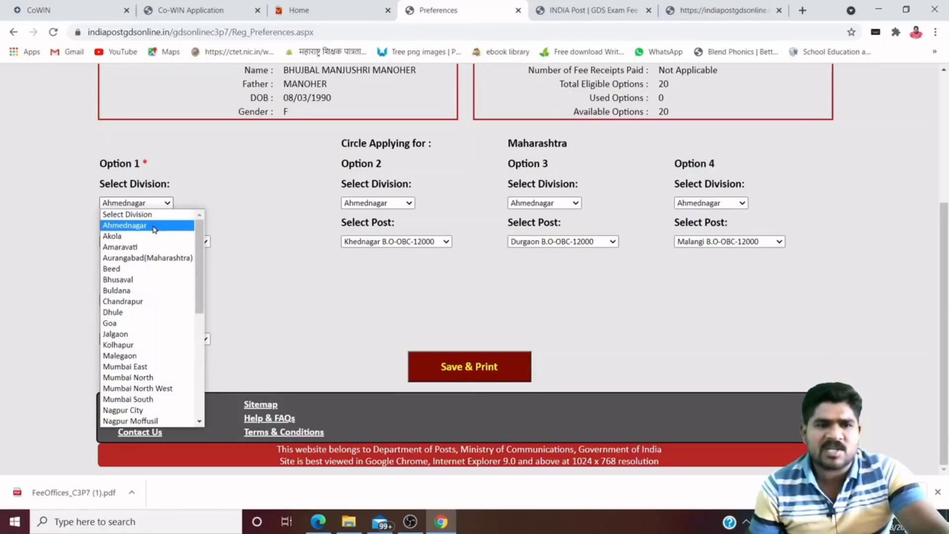
click(159, 224)
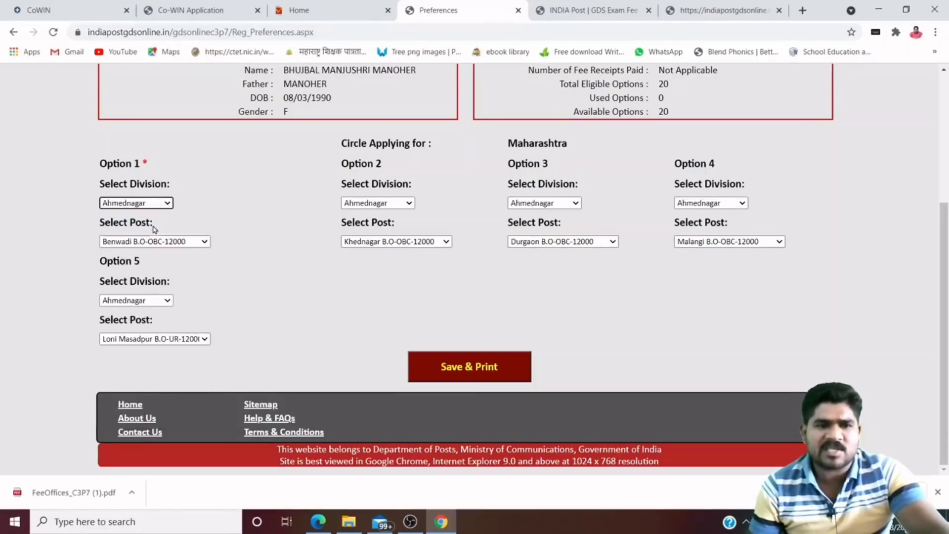
click(203, 243)
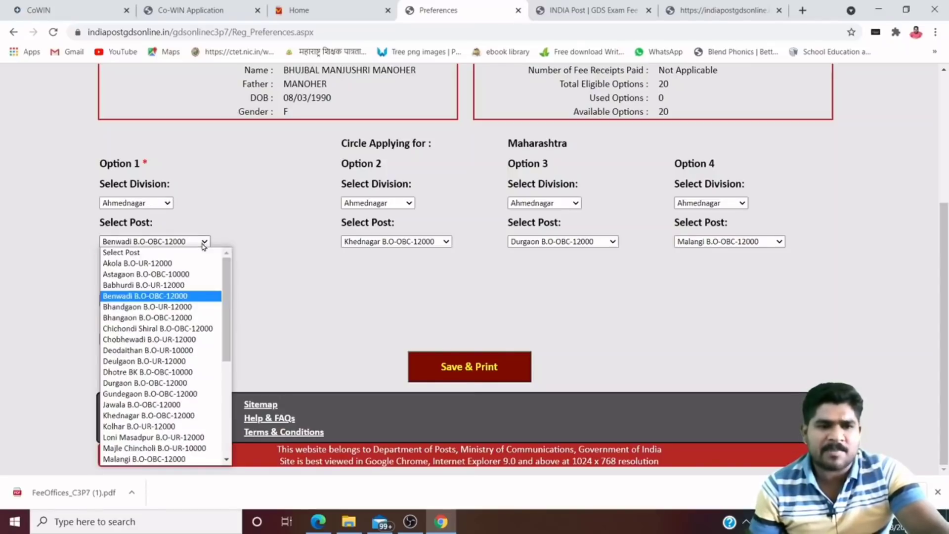
click(185, 297)
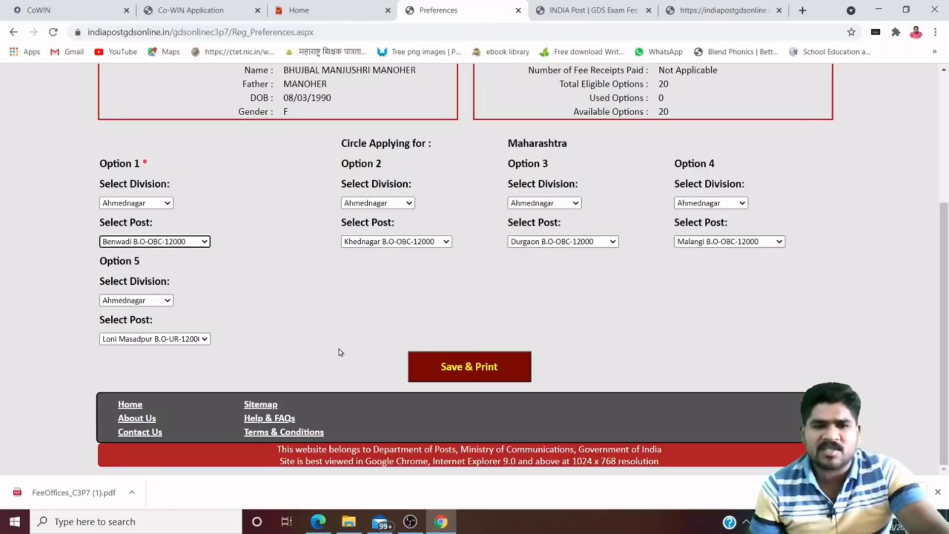
Step: Save and print the preferences, dismiss the success alert, and scroll to the five-post annexure
click(478, 369)
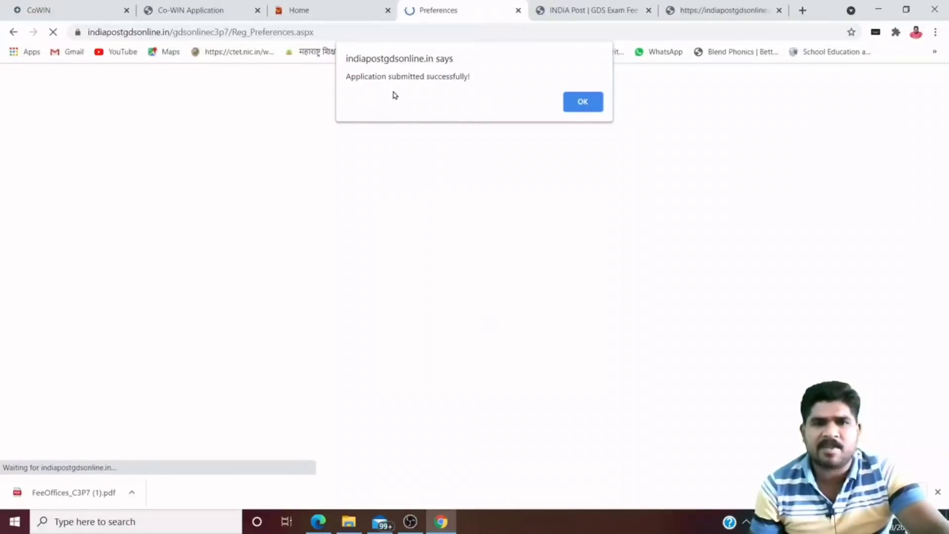
click(582, 102)
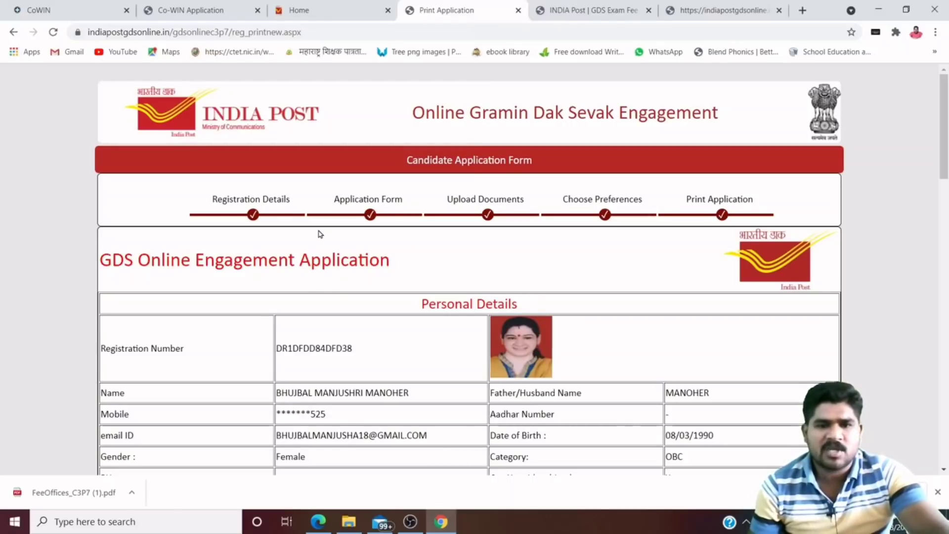
scroll(321, 235, down, 3)
scroll(604, 329, down, 3)
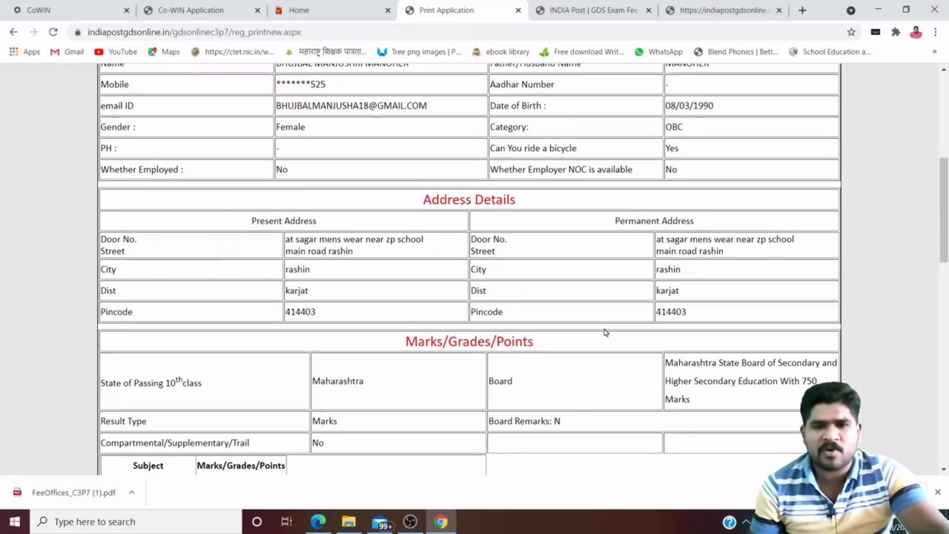
scroll(604, 331, down, 6)
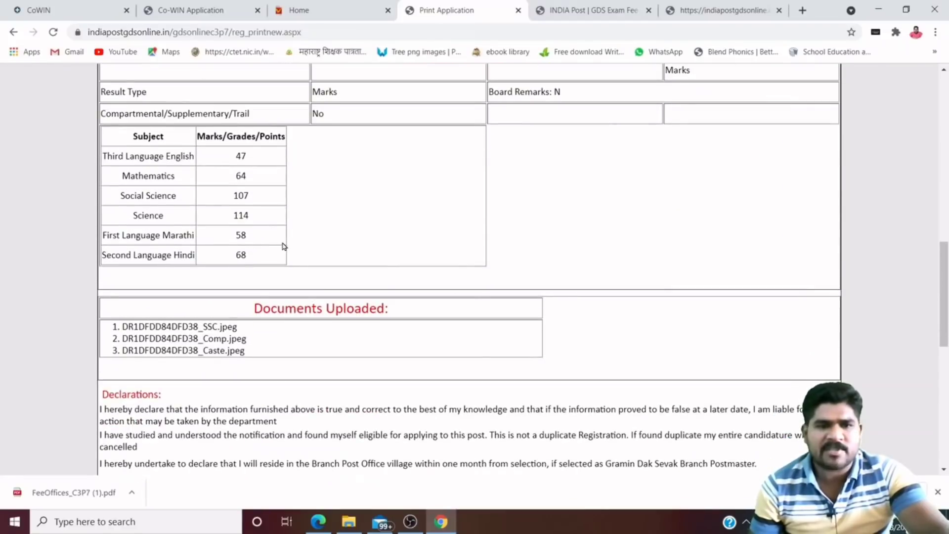
scroll(285, 245, down, 3)
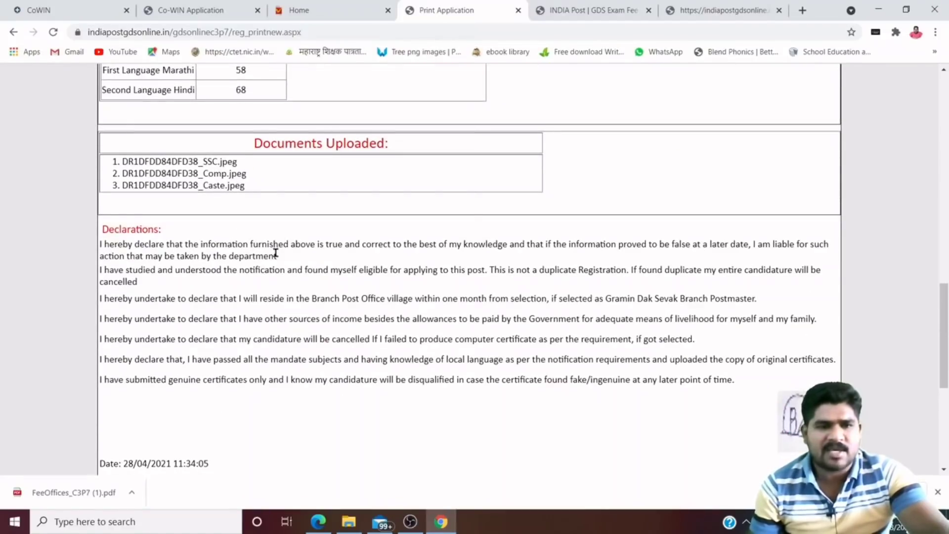
scroll(276, 252, down, 6)
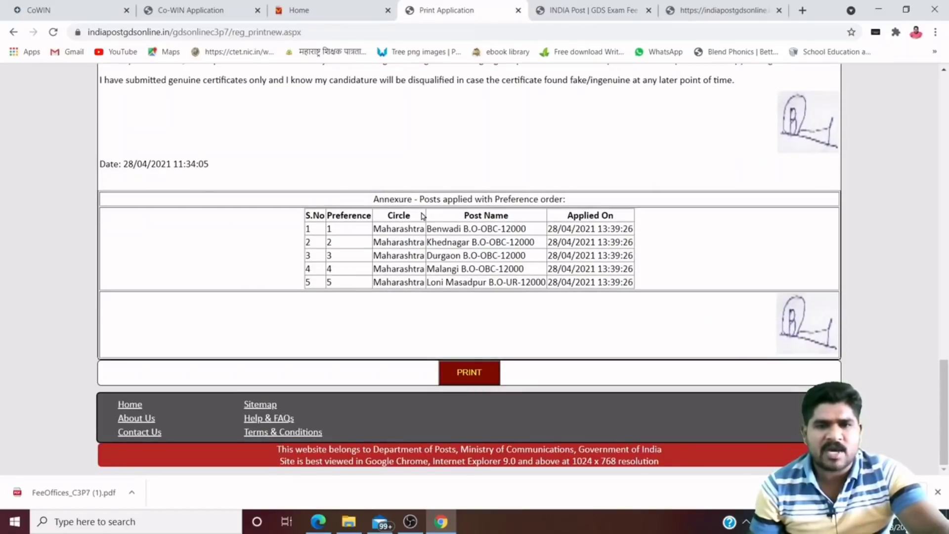
Step: Print the application and save it as a PDF on the Desktop under the default name
click(470, 373)
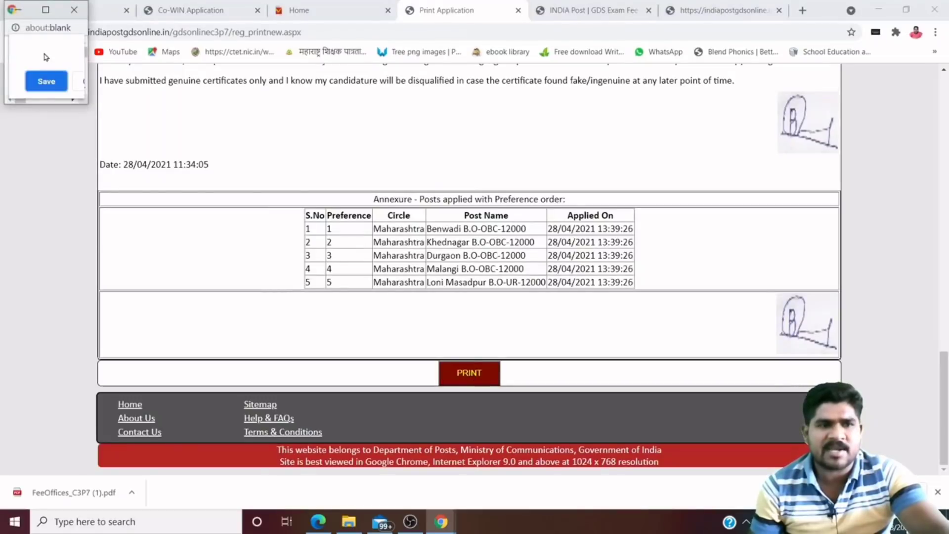
click(45, 9)
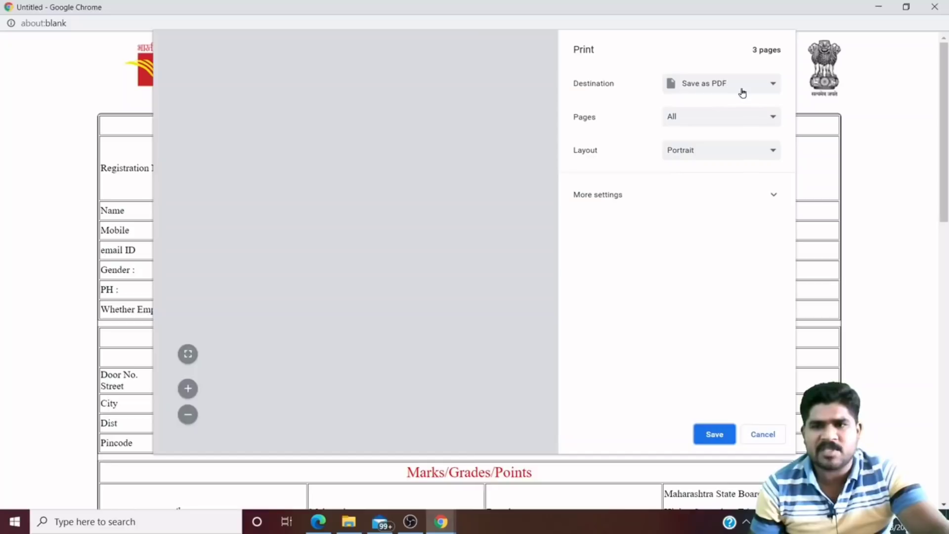
click(714, 434)
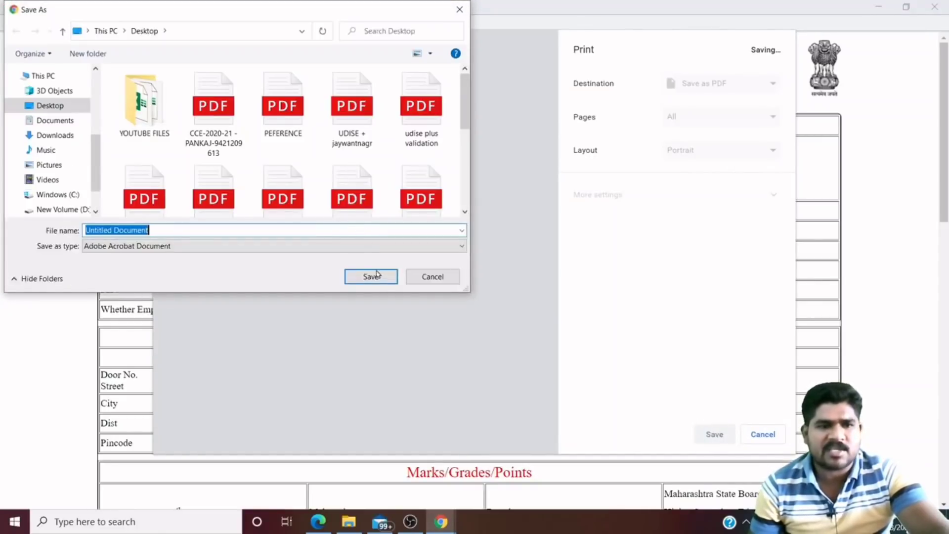
click(385, 277)
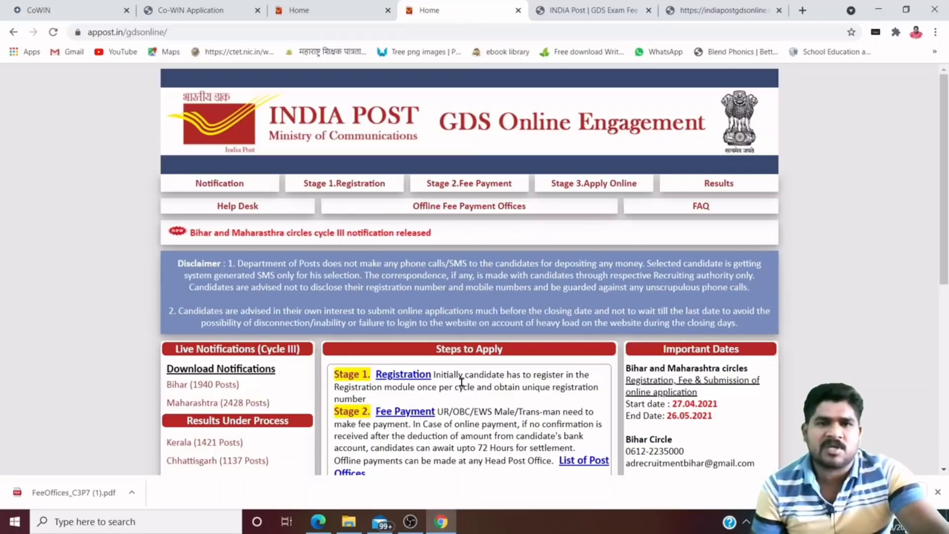
Step: Scroll the GDS home page and open the Stage 3 'Apply Online' form
scroll(461, 381, down, 3)
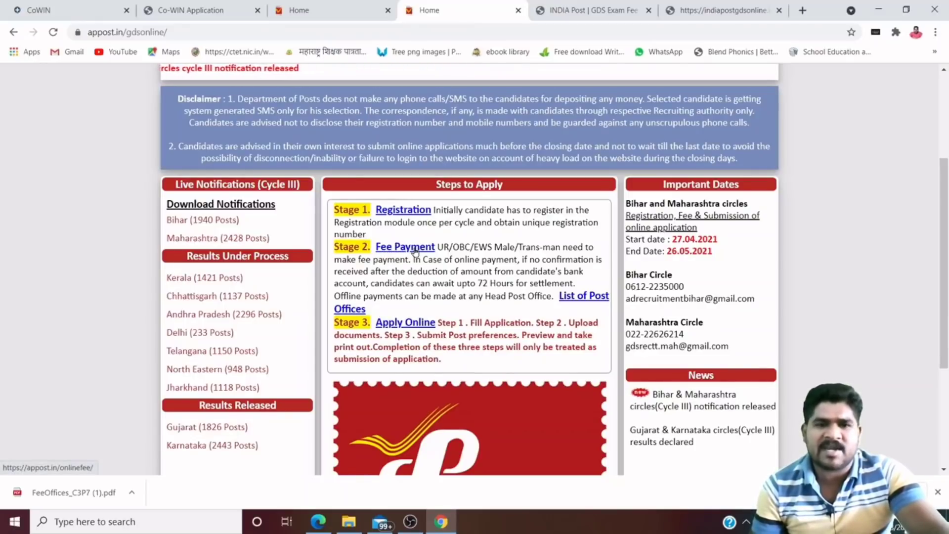
click(410, 326)
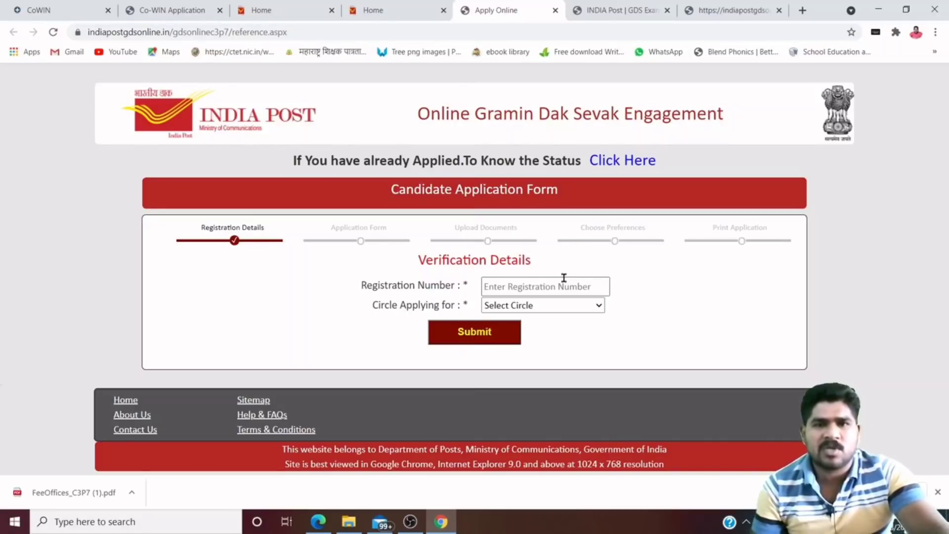
Step: Paste the candidate's registration number, choose the Maharashtra circle, and submit for verification
click(541, 286)
text(V)
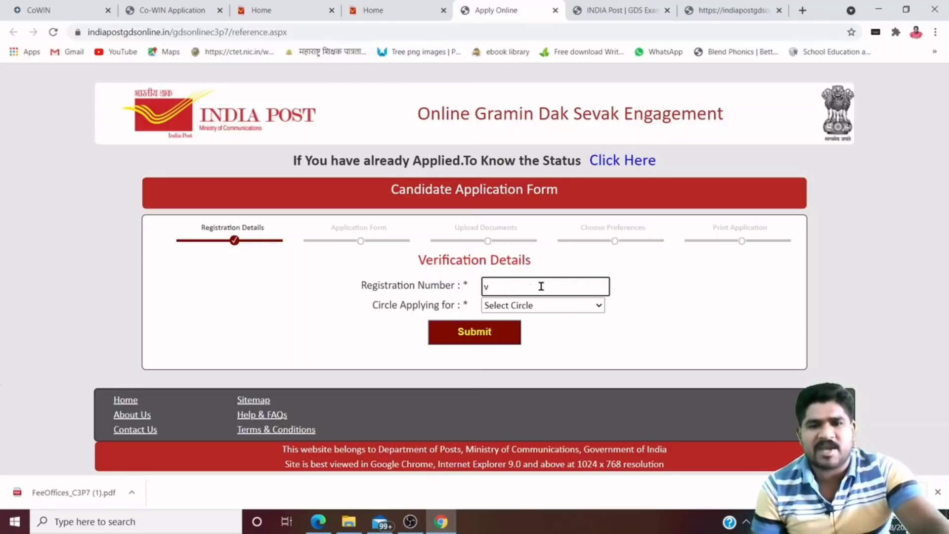
key(BackSpace)
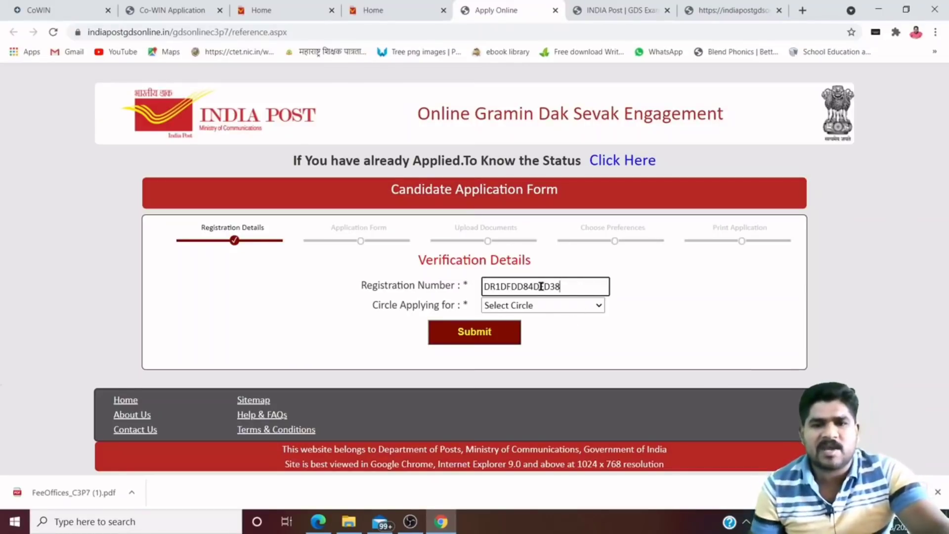
click(595, 306)
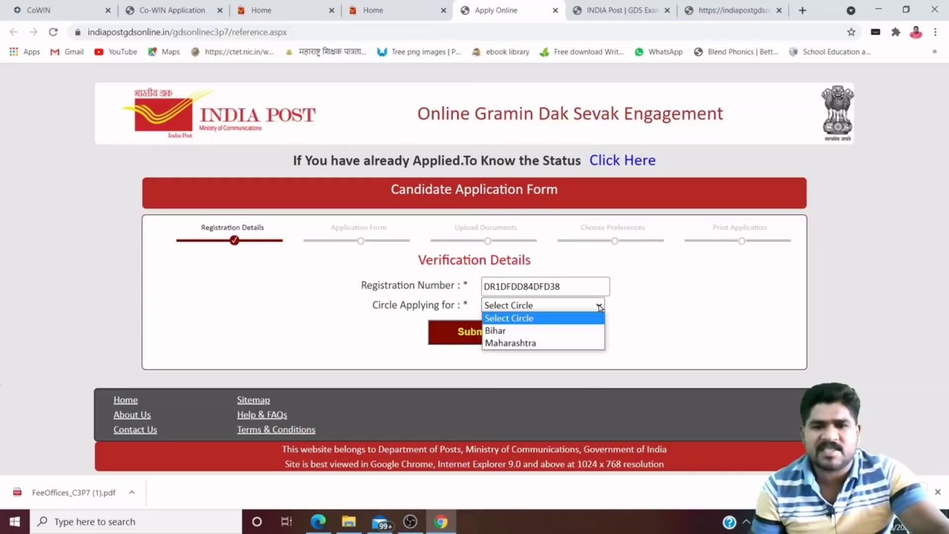
click(559, 343)
click(480, 335)
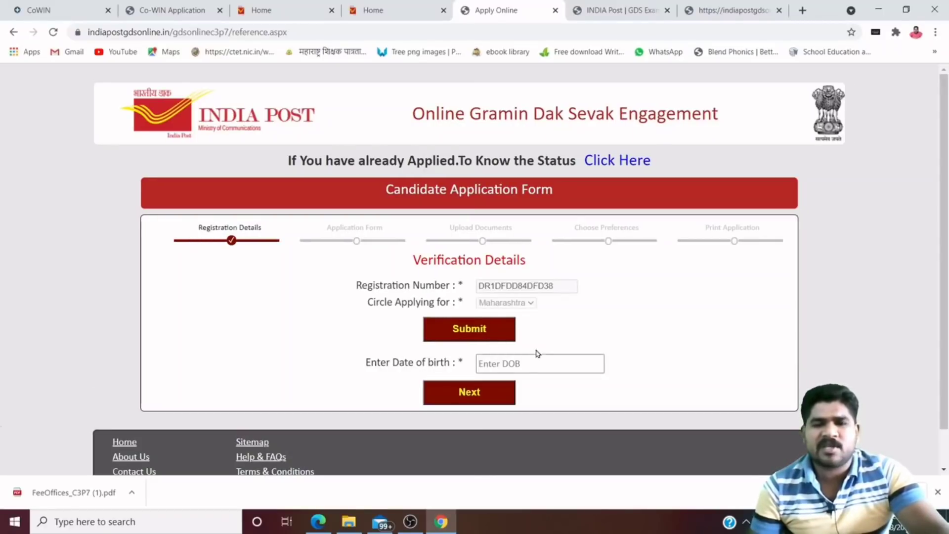
click(533, 366)
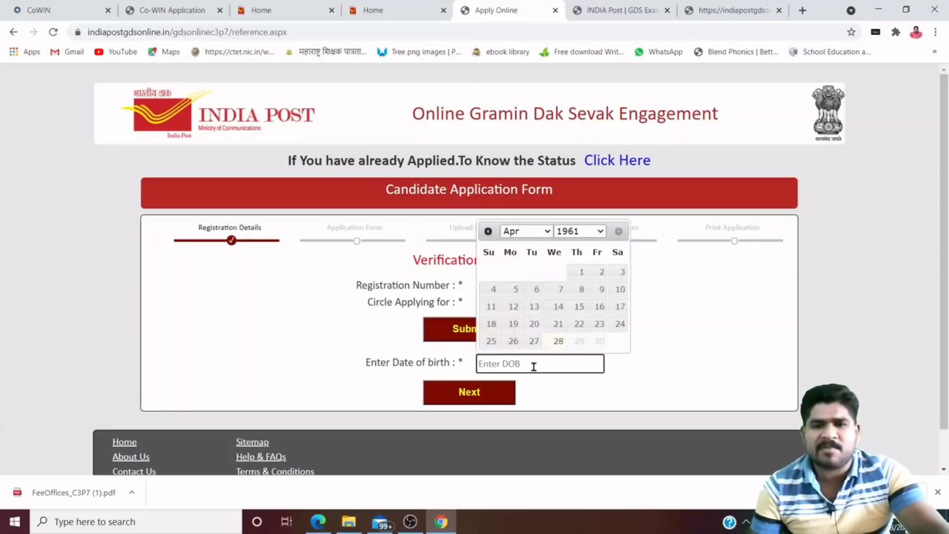
click(600, 233)
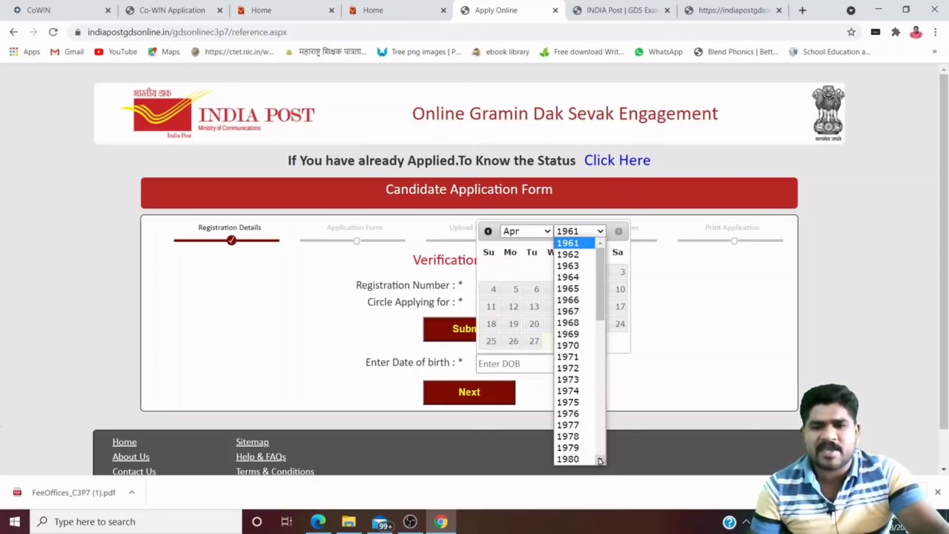
scroll(601, 454, down, 2)
scroll(601, 455, down, 2)
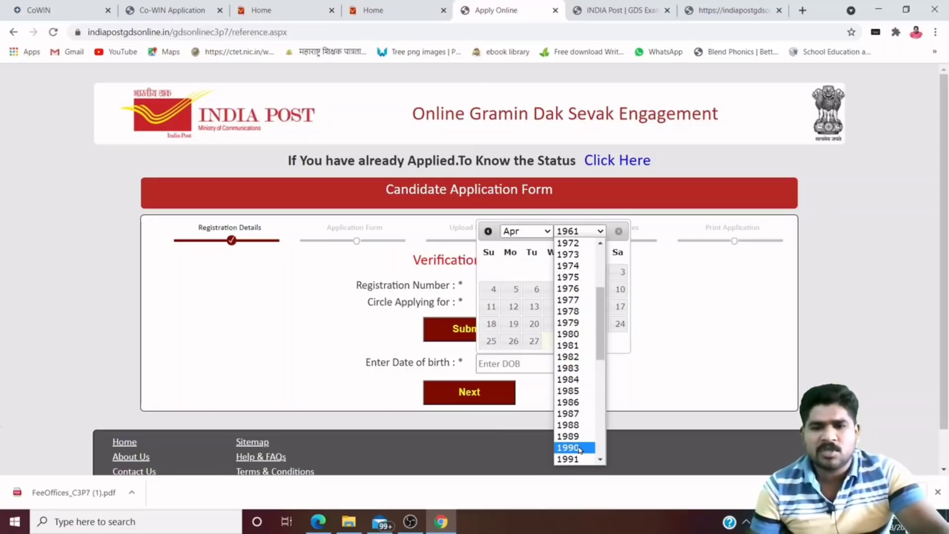
click(573, 447)
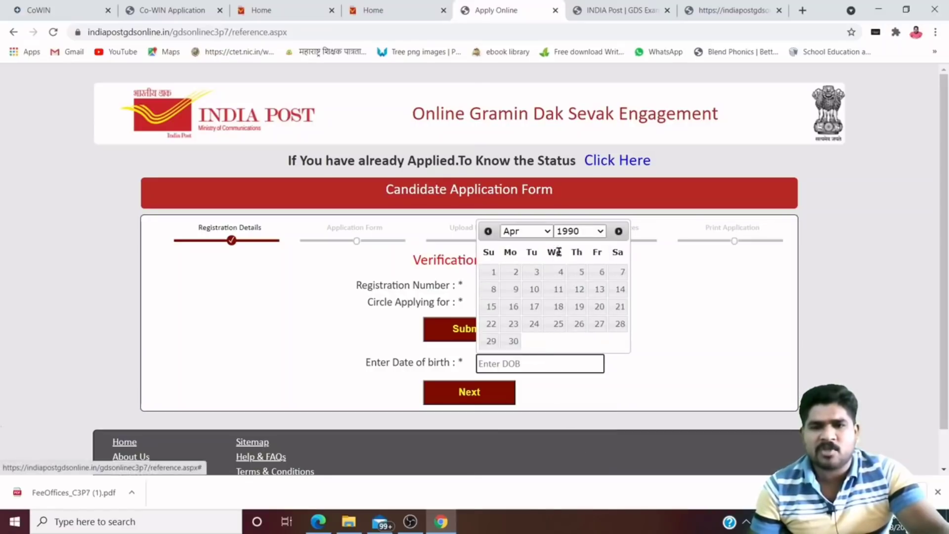
click(547, 232)
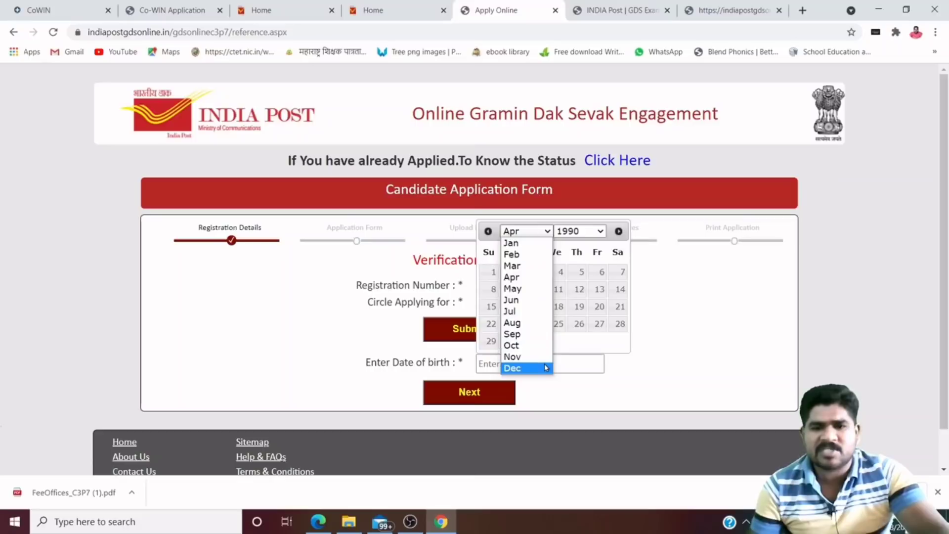
click(512, 266)
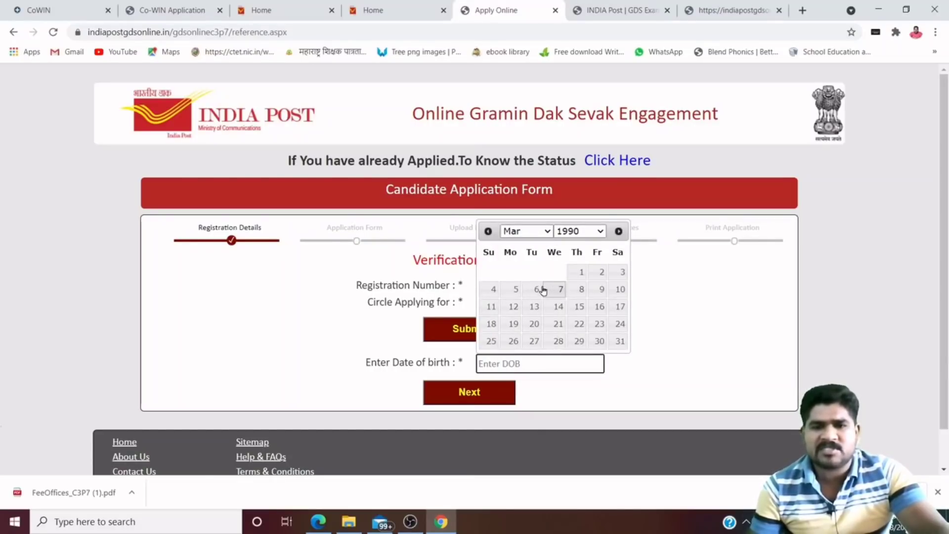
click(579, 291)
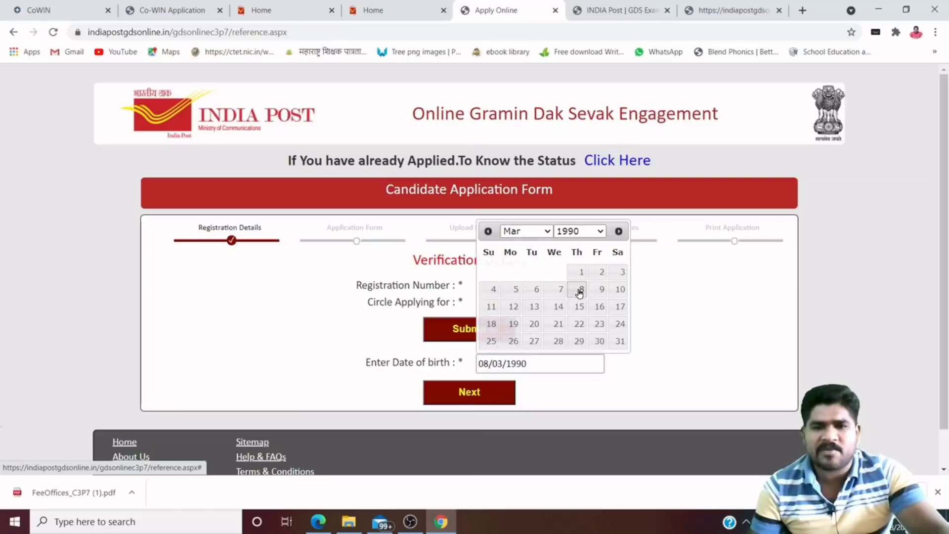
click(471, 393)
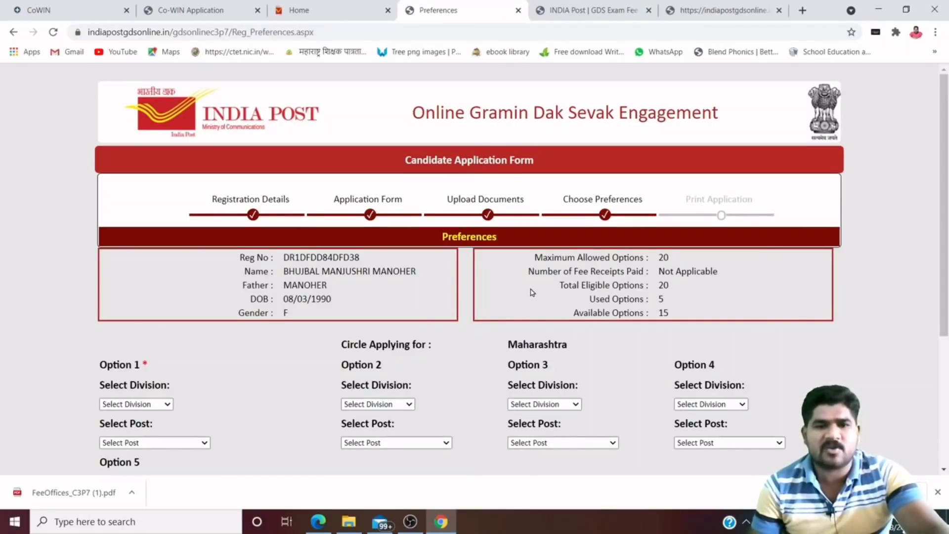
Step: Scroll down the Preferences page to the option dropdowns for the Ahmednagar posts
scroll(532, 292, down, 3)
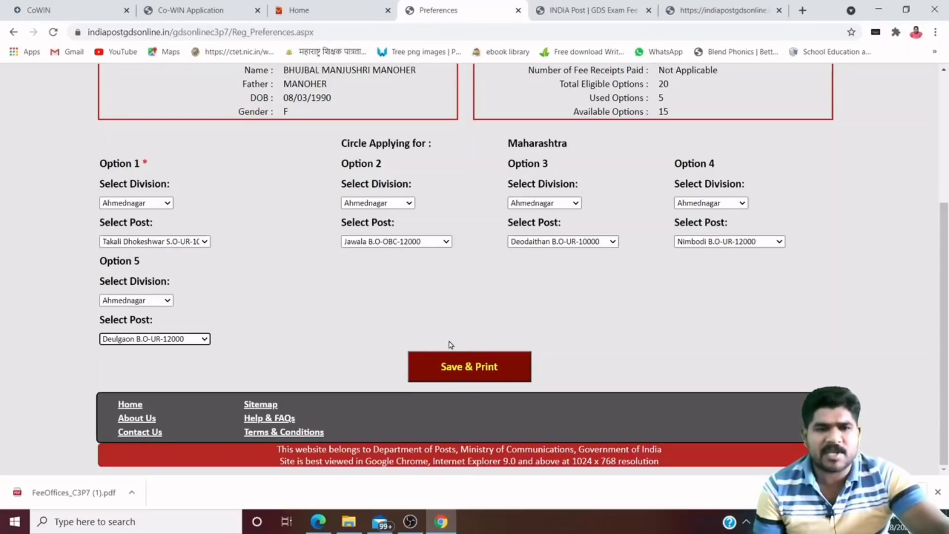
Step: Save the five new preferences and scroll the printout down to the ten-post Annexure table
click(472, 370)
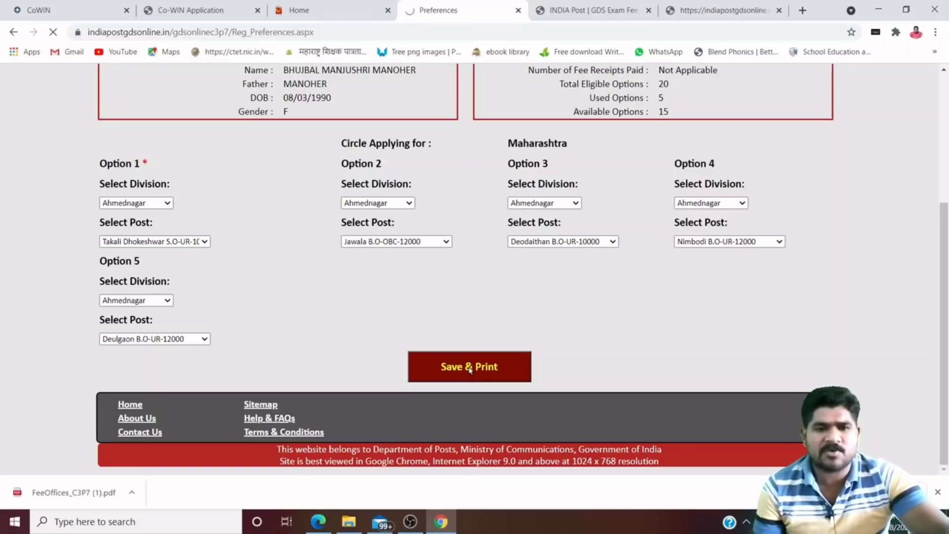
scroll(443, 295, down, 6)
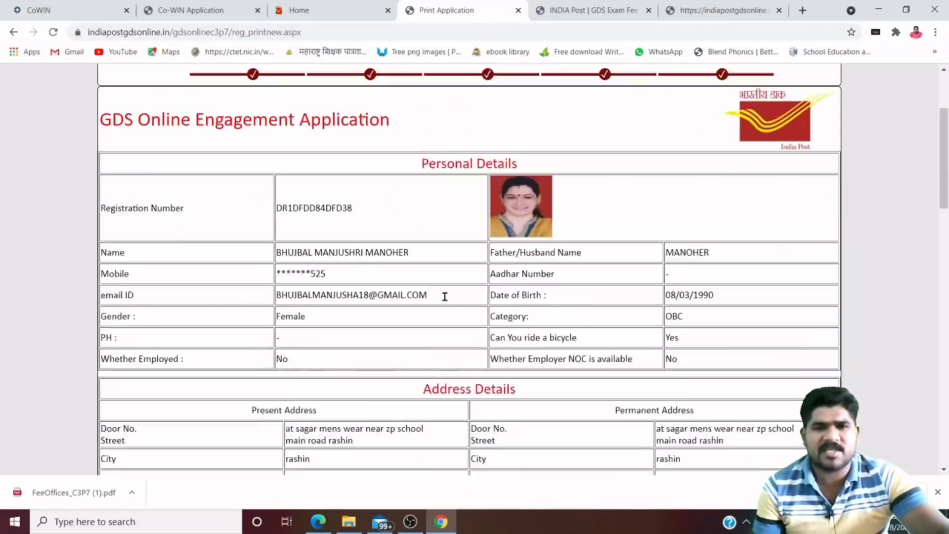
scroll(407, 292, down, 15)
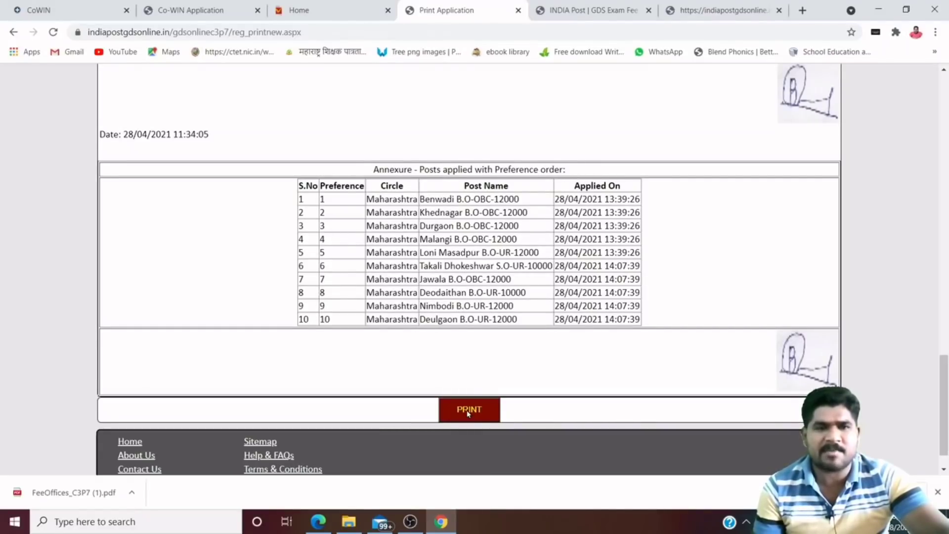
Step: Return to the Home tab and launch 'Apply Online' again in a new tab
click(302, 12)
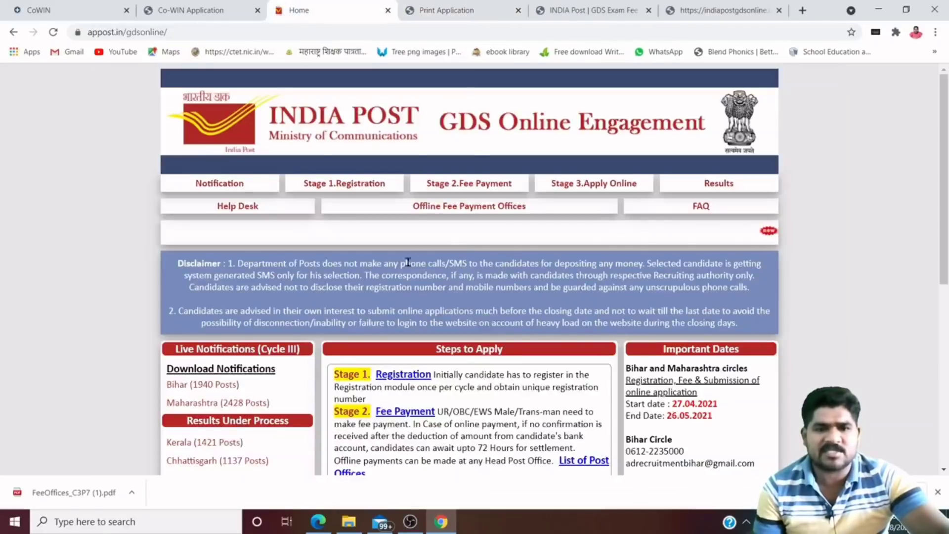
scroll(396, 341, down, 3)
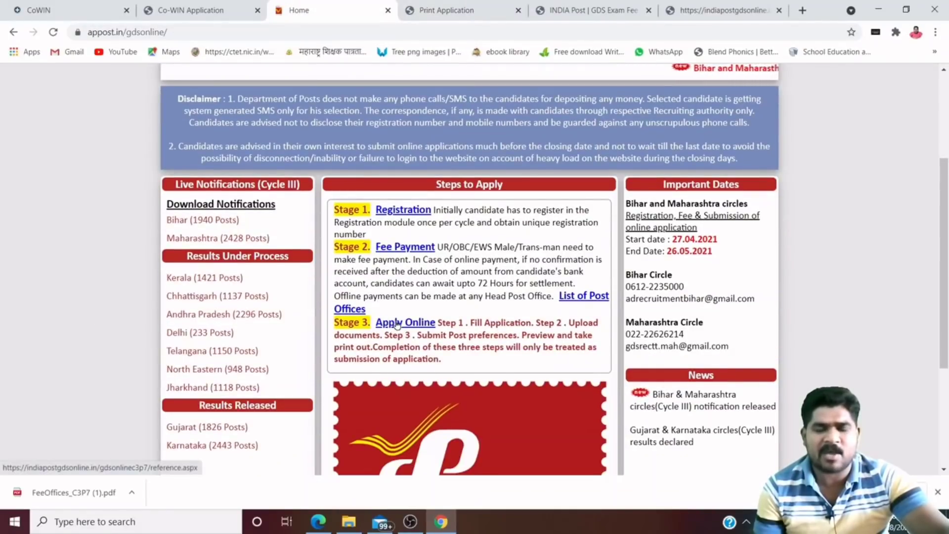
click(391, 322)
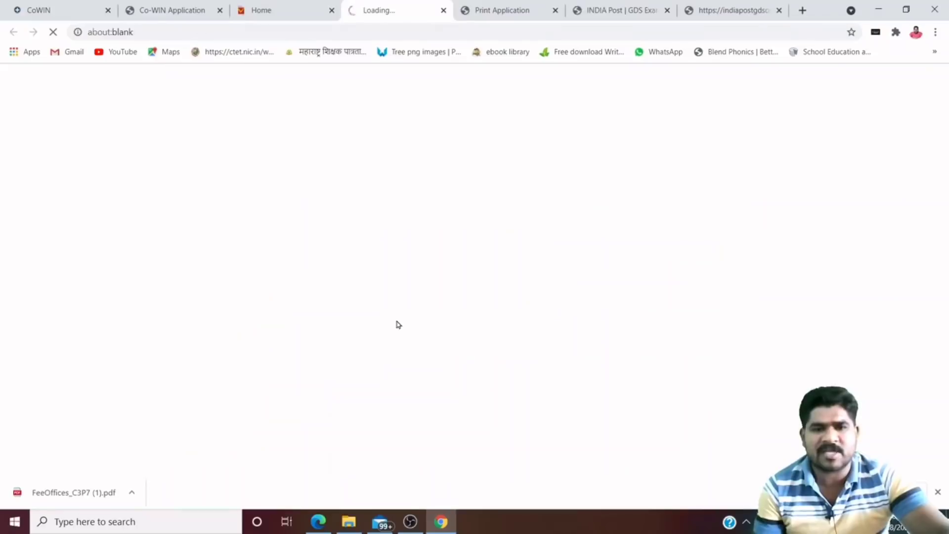